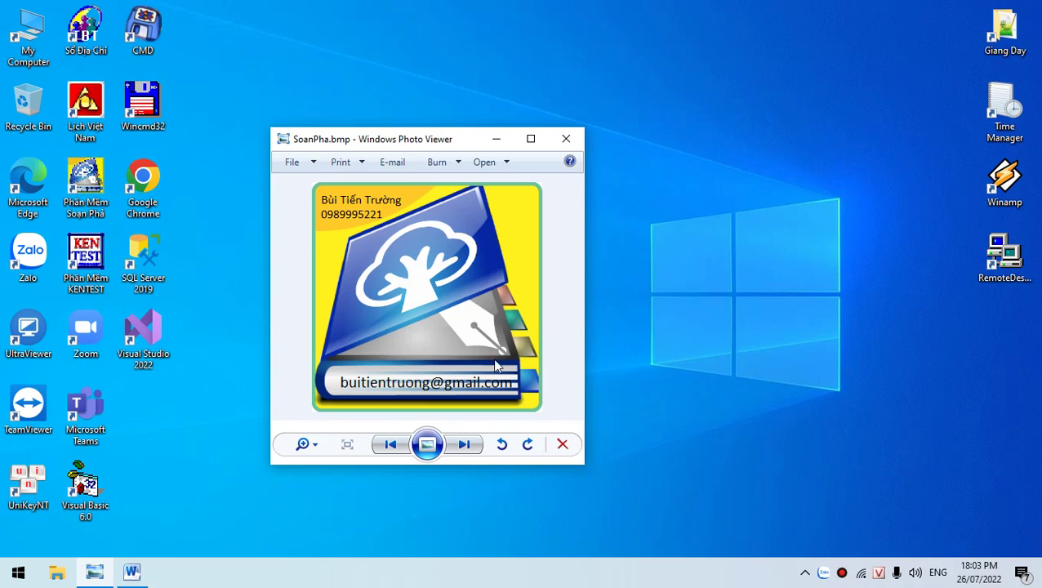
Step: Close the photo, review the three record-deletion cases listed in the HuongDan_XoaHoSo document in Word, and minimise the document
click(566, 139)
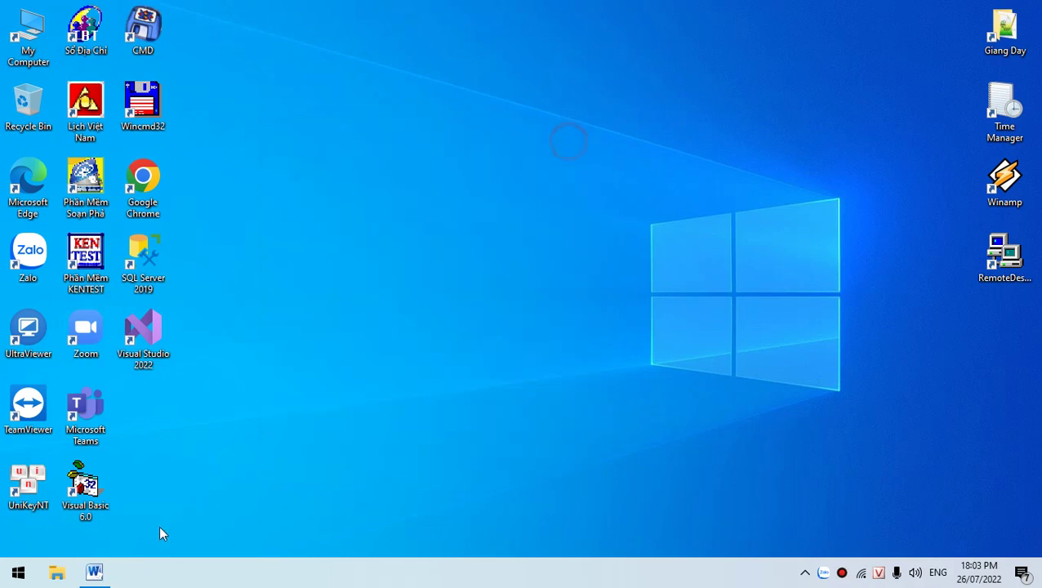
click(132, 571)
drag(302, 221, 552, 222)
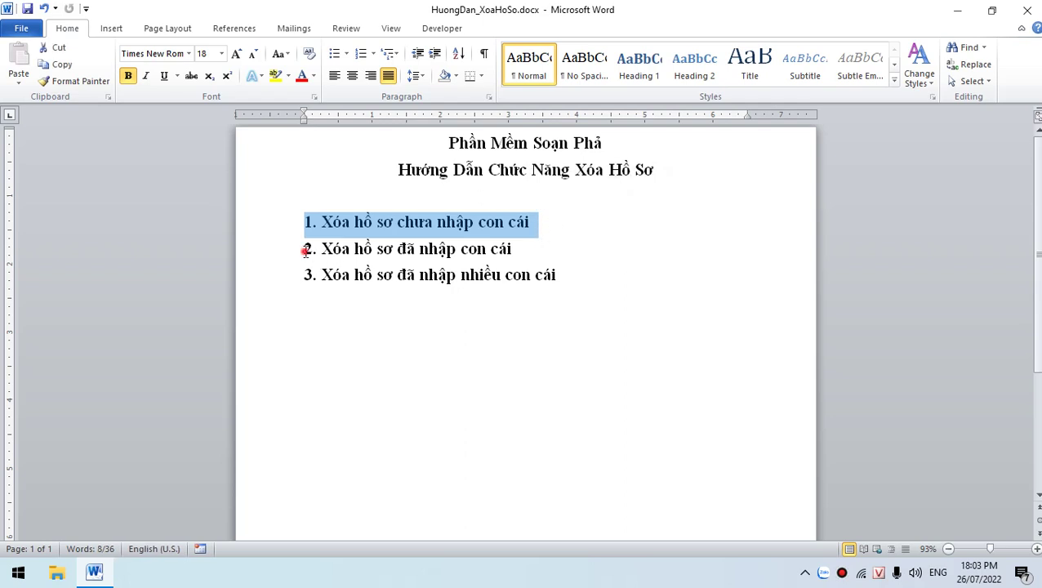
drag(303, 251, 567, 279)
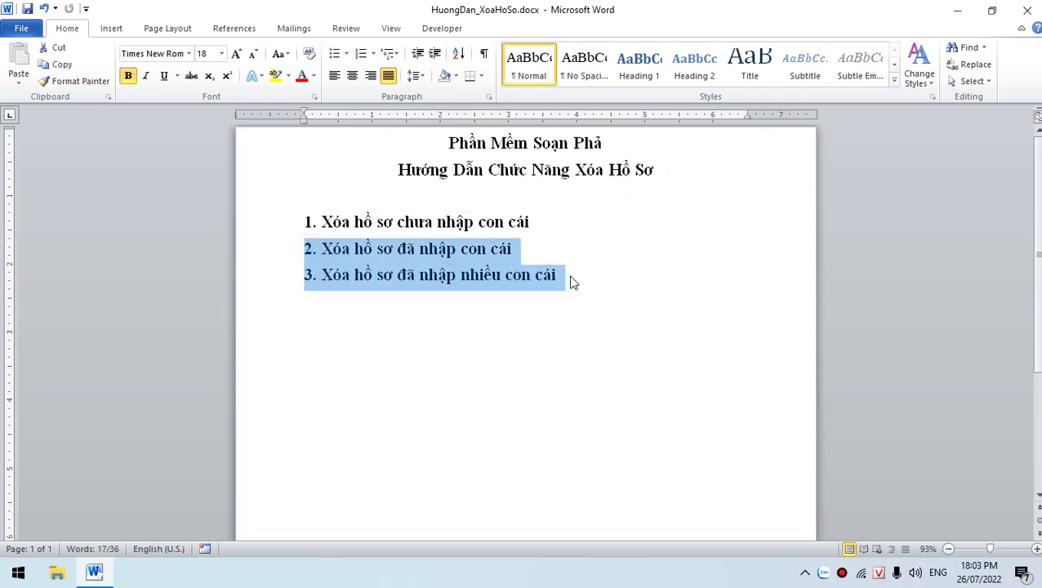
click(572, 278)
click(957, 10)
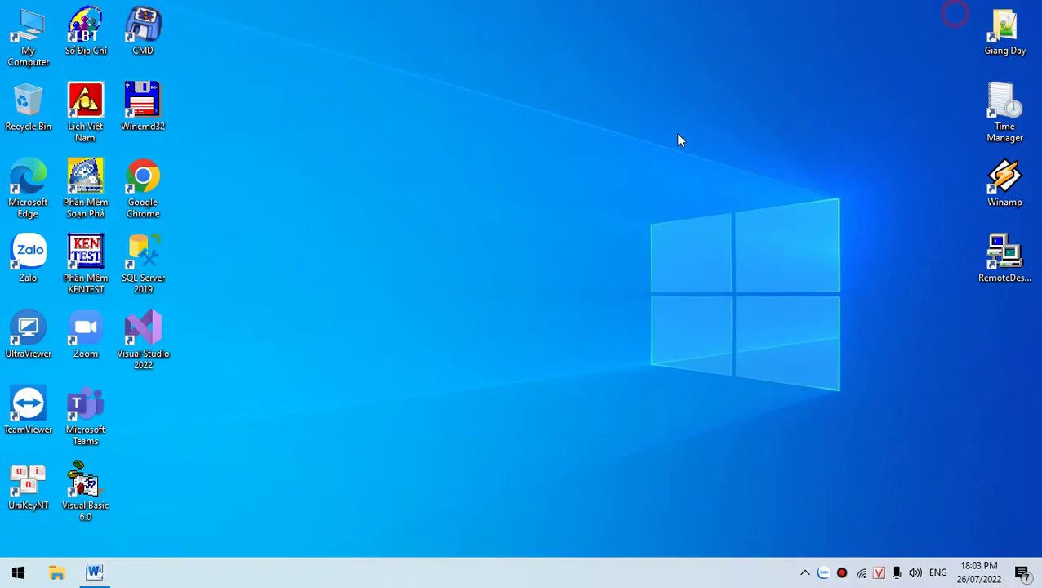
Step: Launch Phần Mềm Soạn Phả, log in with the saved account, and decline building the BUITOC clan tree
double_click(96, 204)
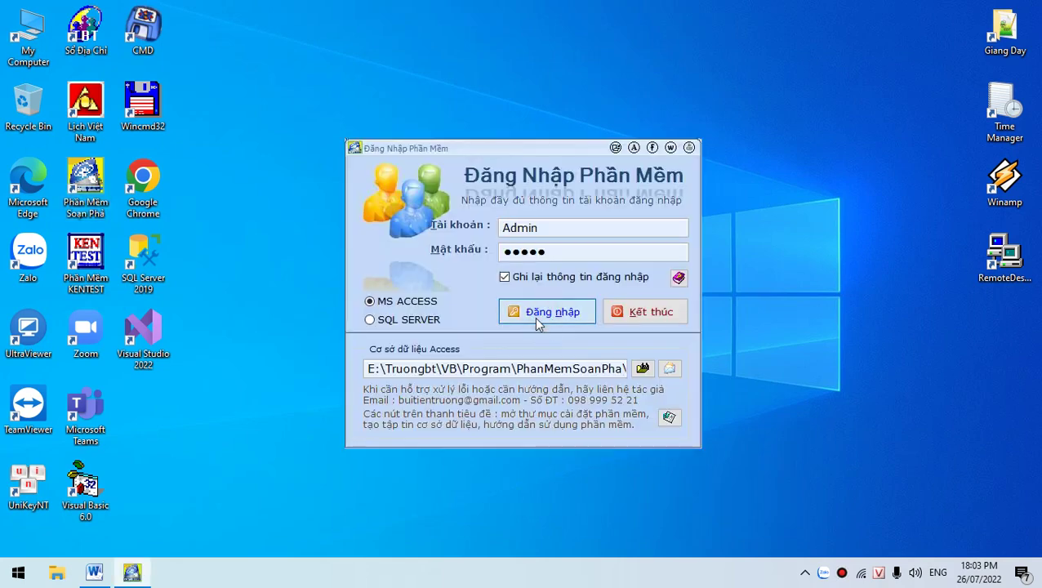
click(519, 318)
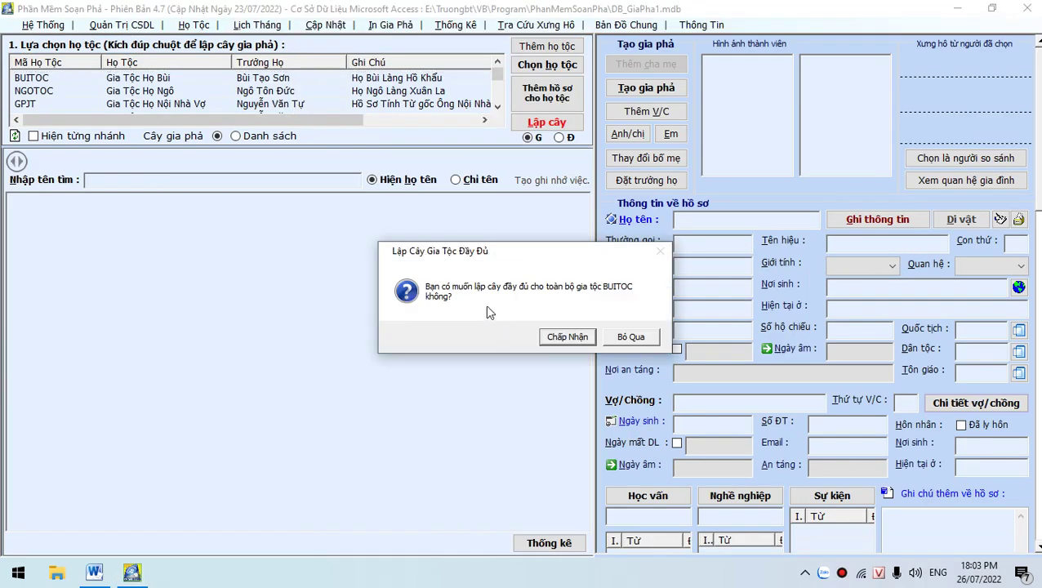
click(629, 336)
Step: Start a new clan in the clan list manager with the code VN
click(195, 25)
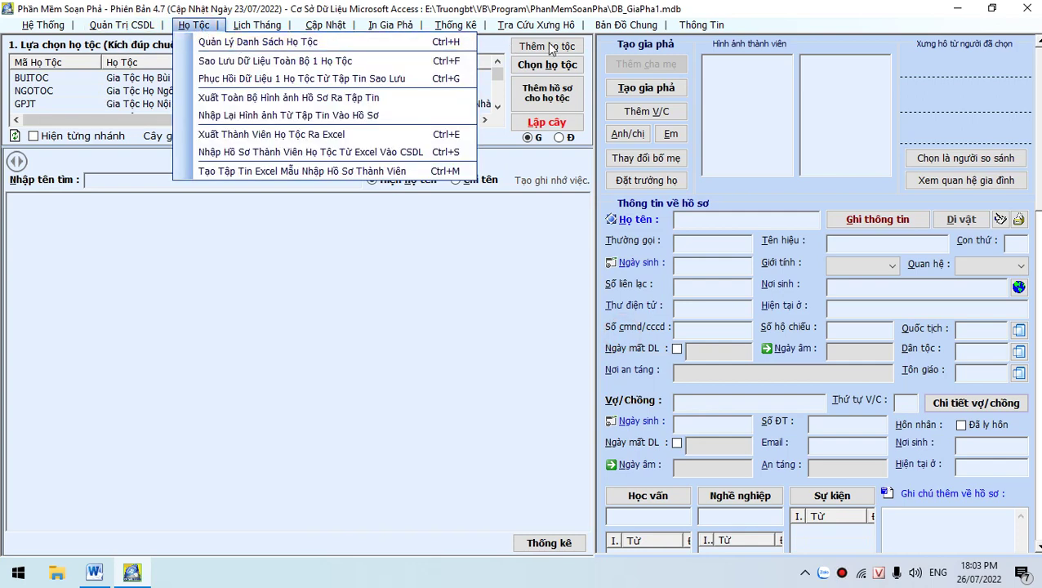
click(326, 41)
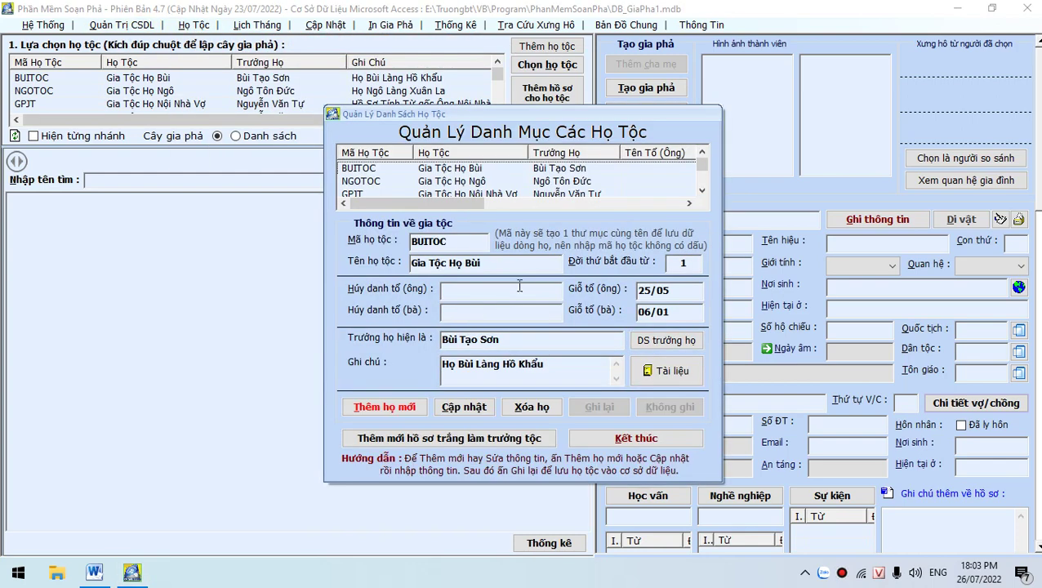
click(392, 409)
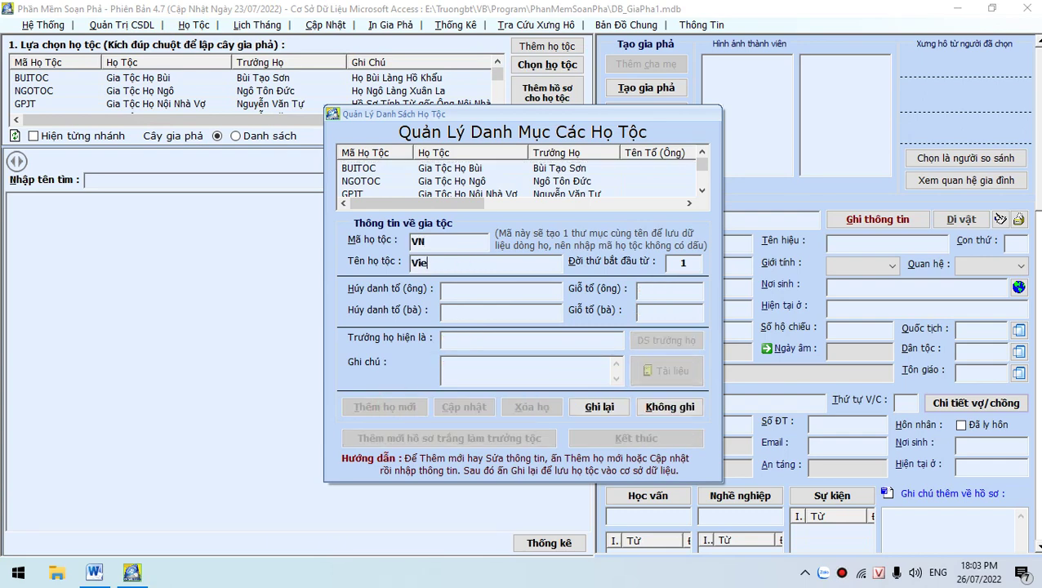
Step: Enable the UniKey option "Luôn sử dụng clipboard cho unicode" in its expanded settings
right_click(880, 571)
click(824, 552)
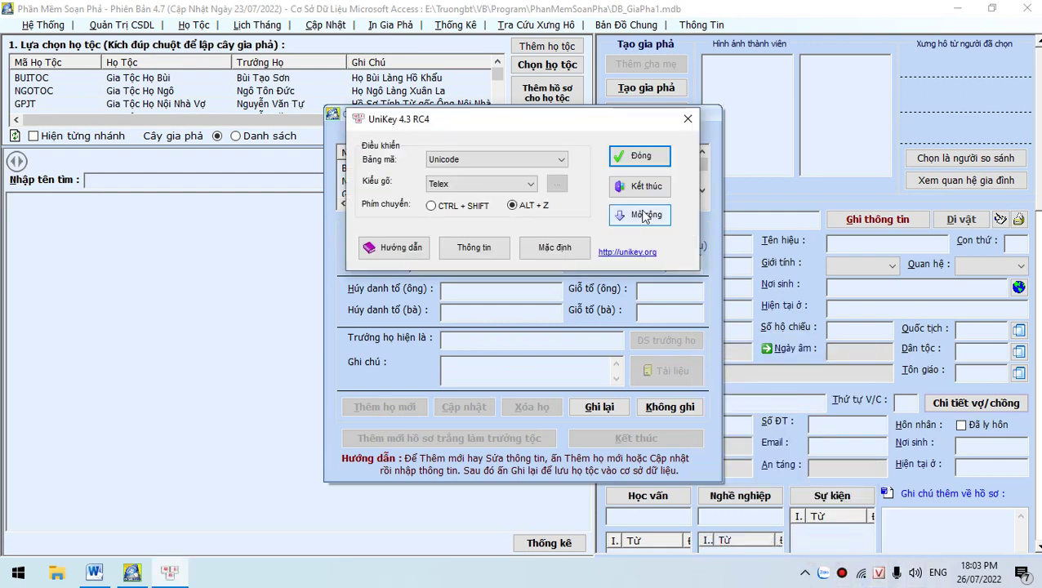
click(367, 290)
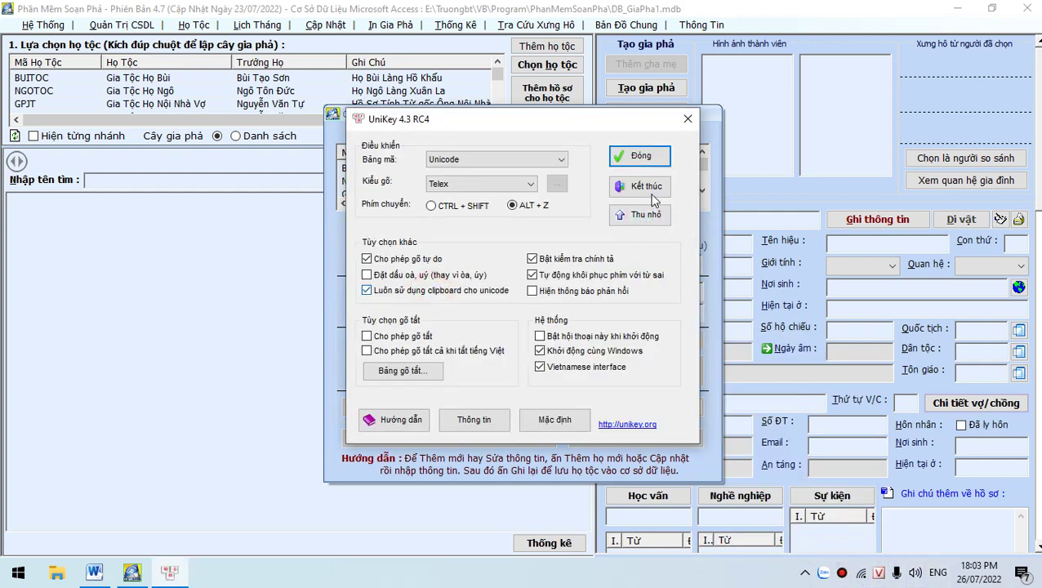
click(641, 155)
Step: Name the new VN clan "Việt Nam", save it and close the clan list manager
key(BackSpace)
key(BackSpace)
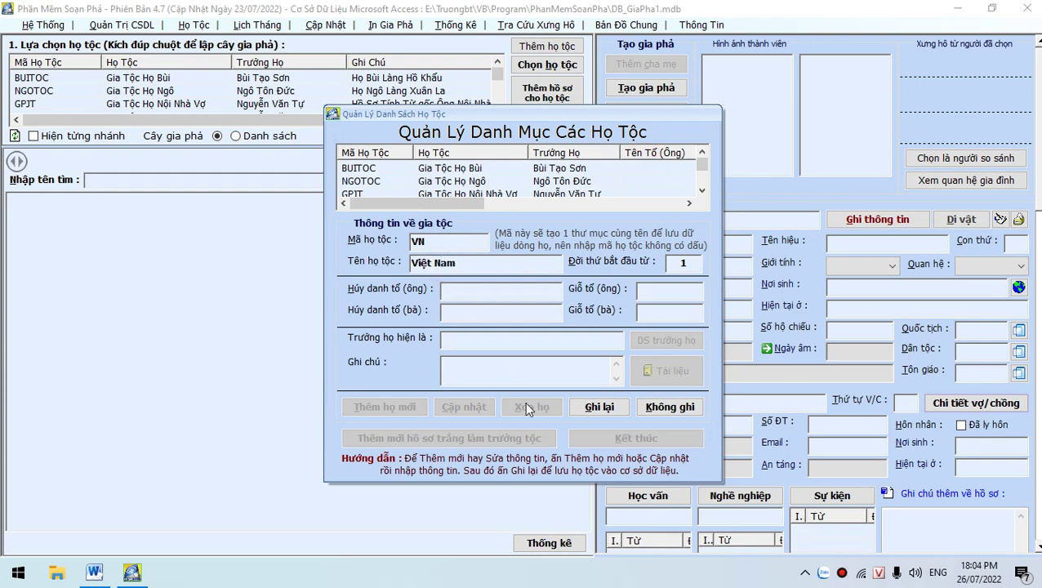
click(595, 408)
click(566, 343)
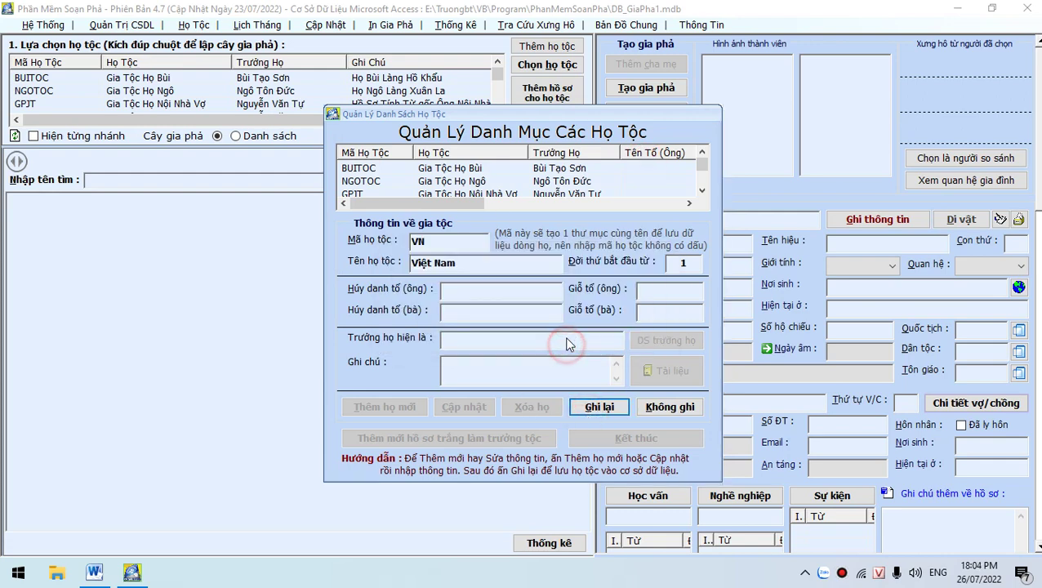
click(636, 439)
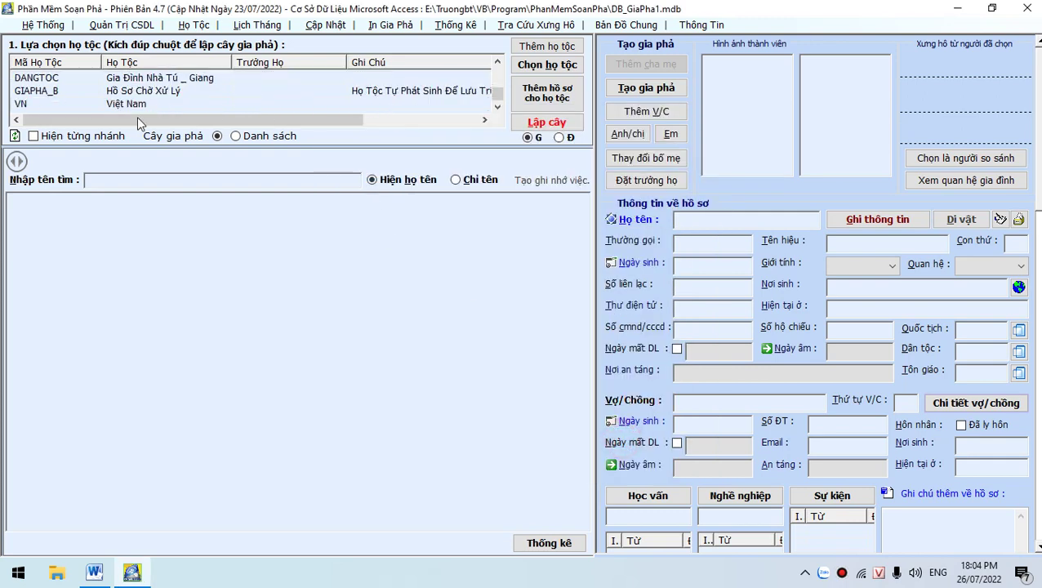
Step: Refresh the clan list and open the Việt Nam clan, accepting the creation of its starting record
click(15, 136)
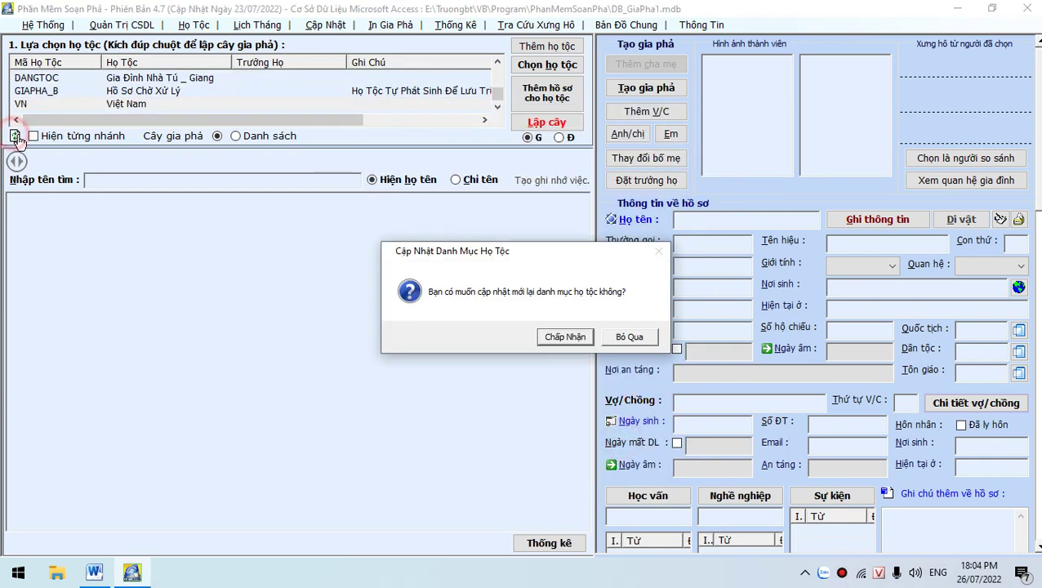
click(576, 337)
click(123, 105)
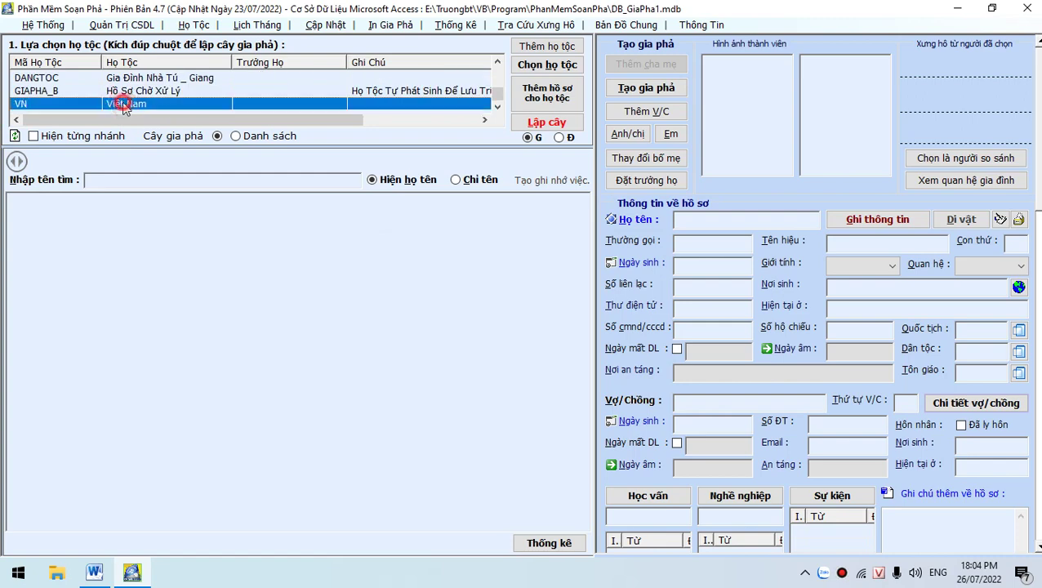
double_click(122, 104)
click(576, 336)
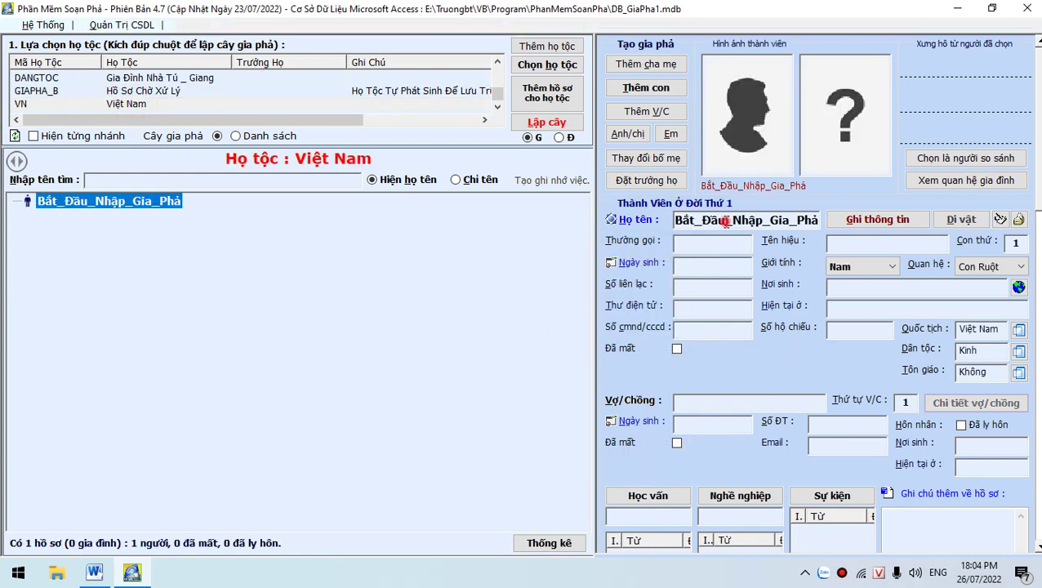
Step: Save the starting member's name as "Việt Nam" and rebuild the full VN clan tree
click(726, 220)
text(Việt Nam)
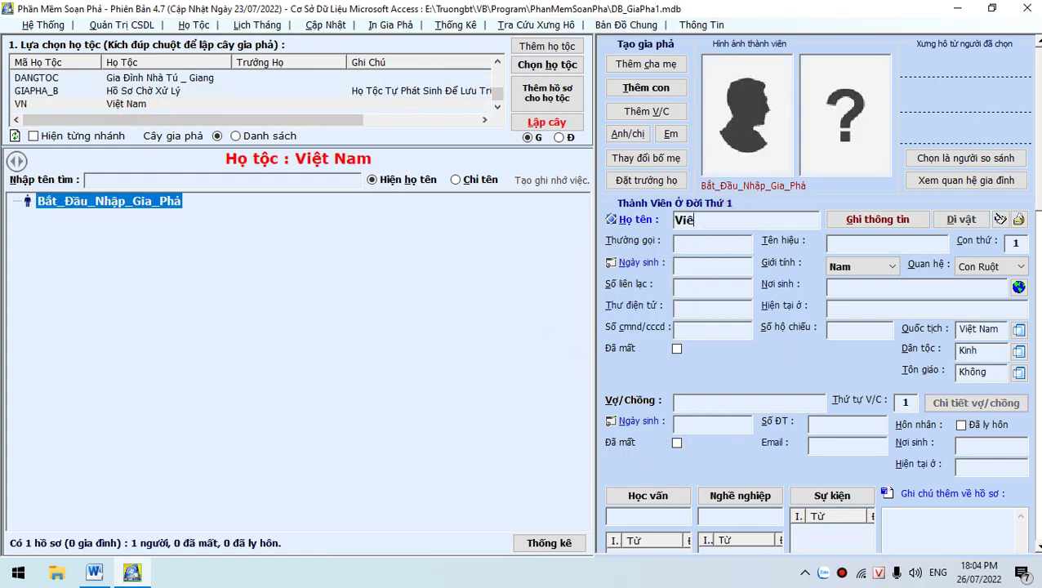
click(877, 221)
click(560, 334)
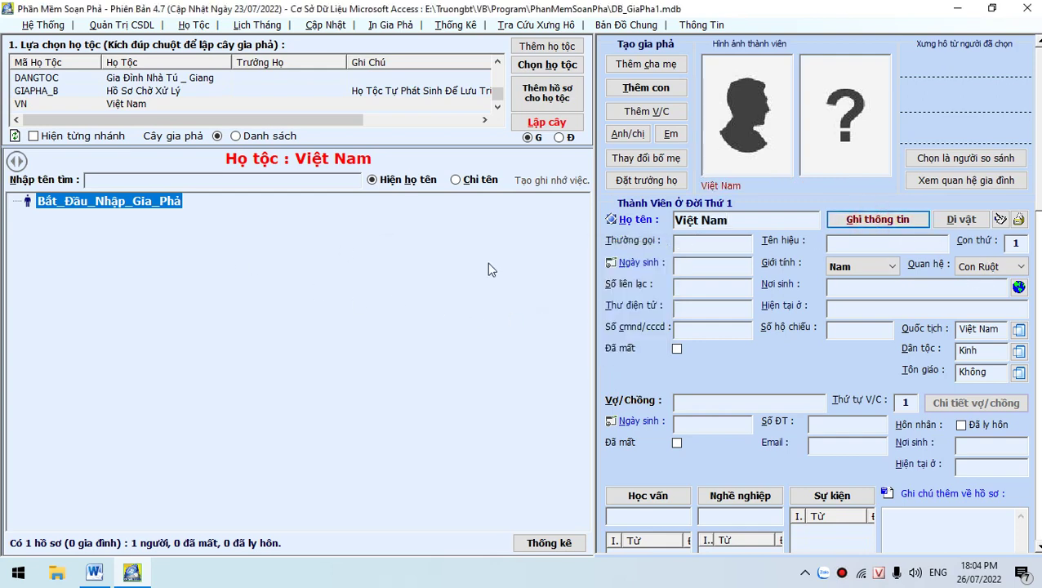
click(545, 124)
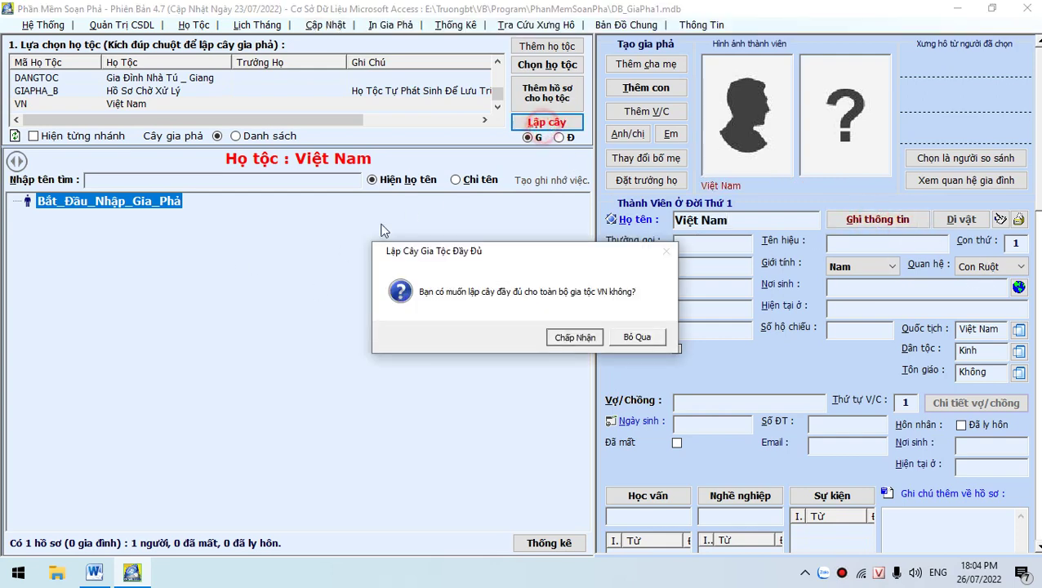
click(572, 336)
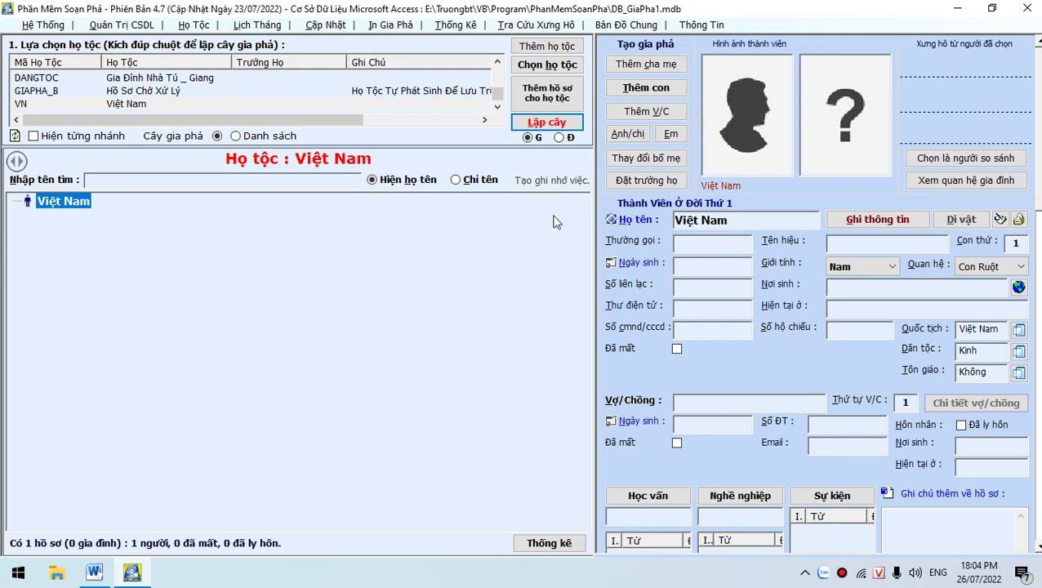
Step: Open record entry for the clan and add "Bắc Bộ" as the first child of Việt Nam, gender Nam, continuing with another child
click(545, 103)
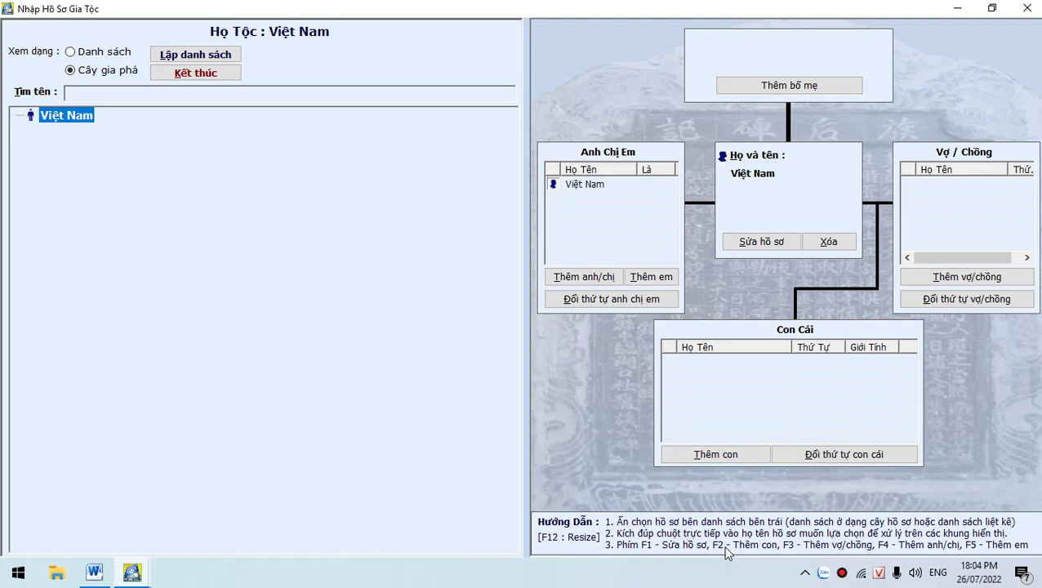
key(F2)
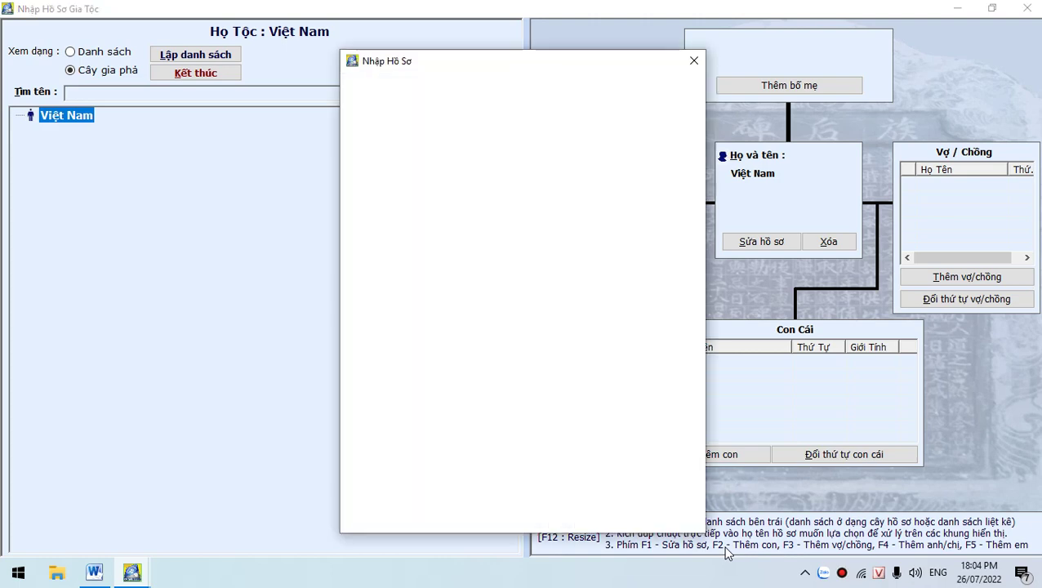
key(shift+Home)
text(B)
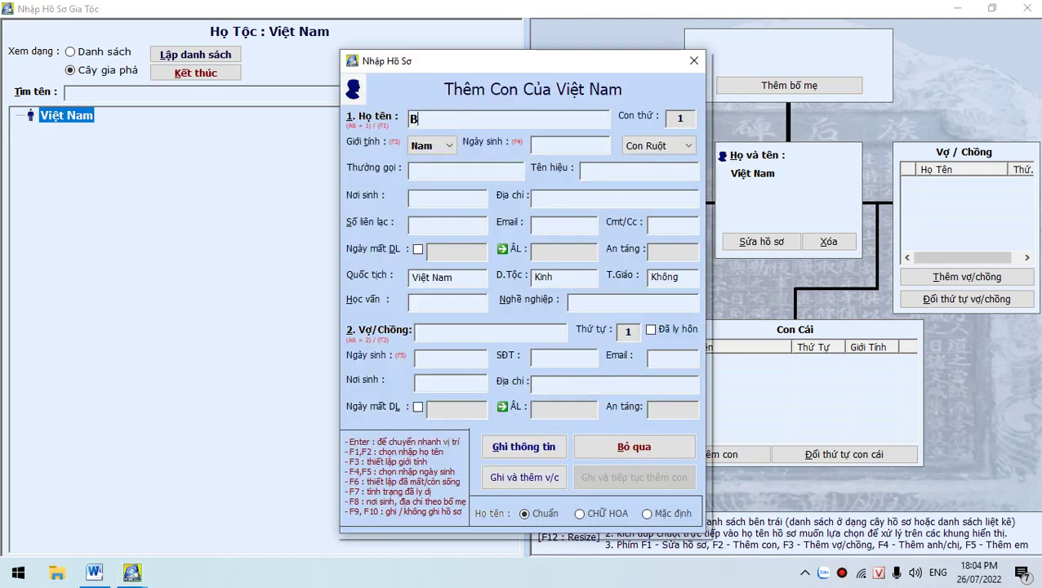
text(ắc Bô)
key(F3)
key(Return)
key(F9)
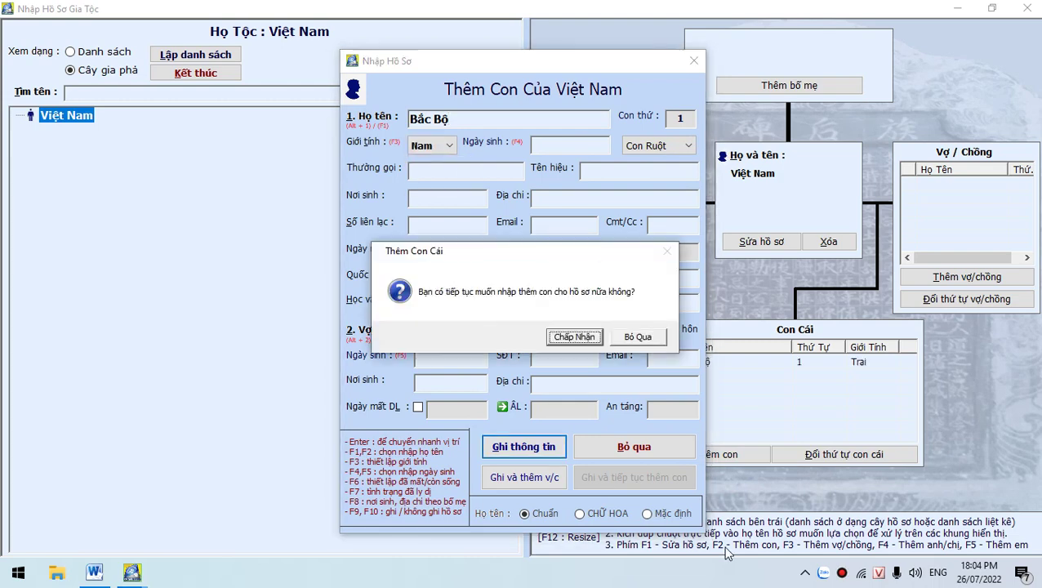
key(Return)
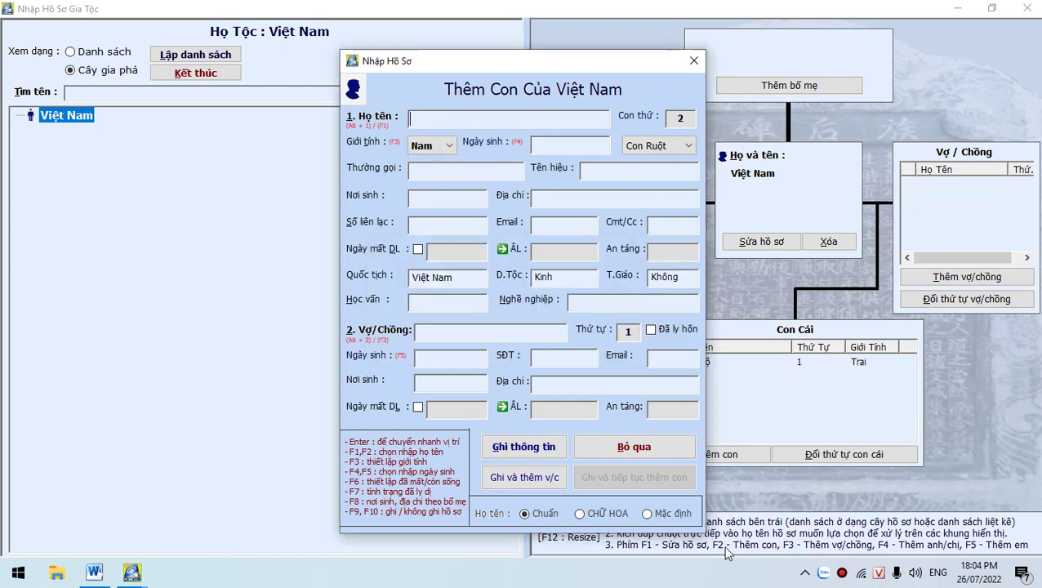
Step: Add "Trung Bộ" as the second child of Việt Nam, gender Nam, and continue with another child
text(Trung )
text(Bộ)
key(F3)
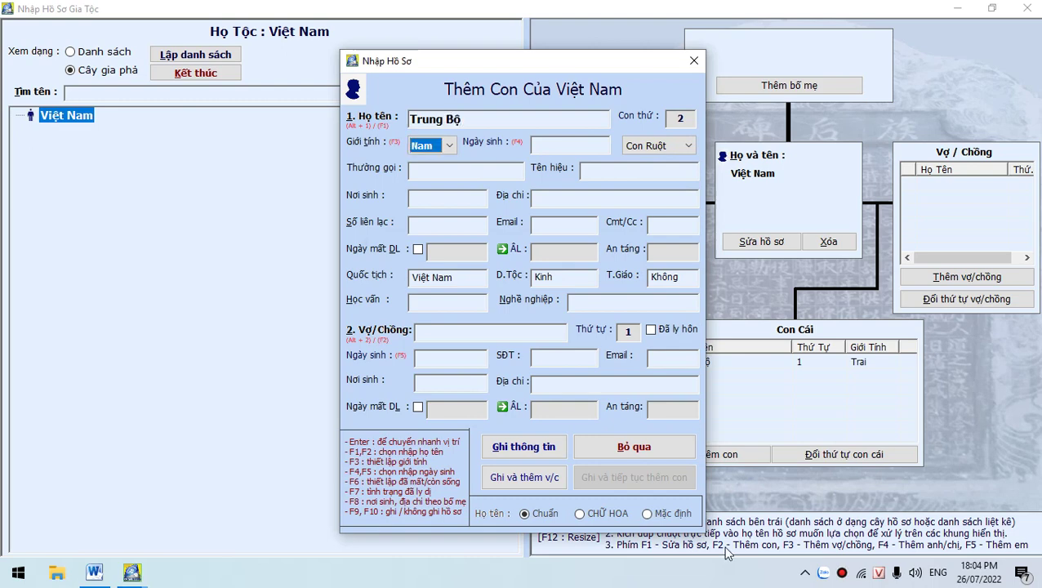
key(Return)
key(F9)
key(Return)
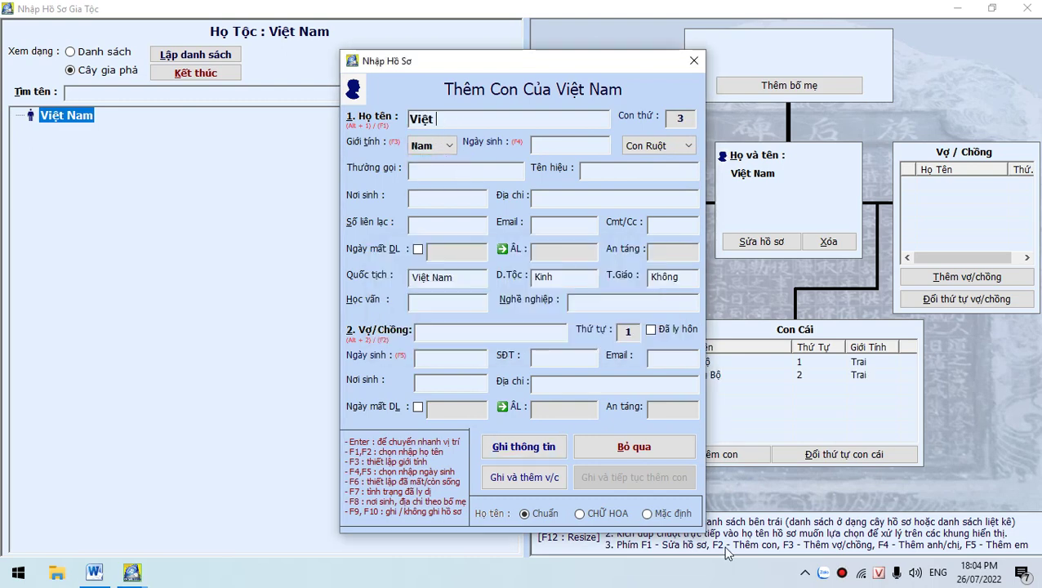
Step: Add "Nam Bộ" as the third child of Việt Nam, gender Nam, and stop adding children
text(Nam Bo)
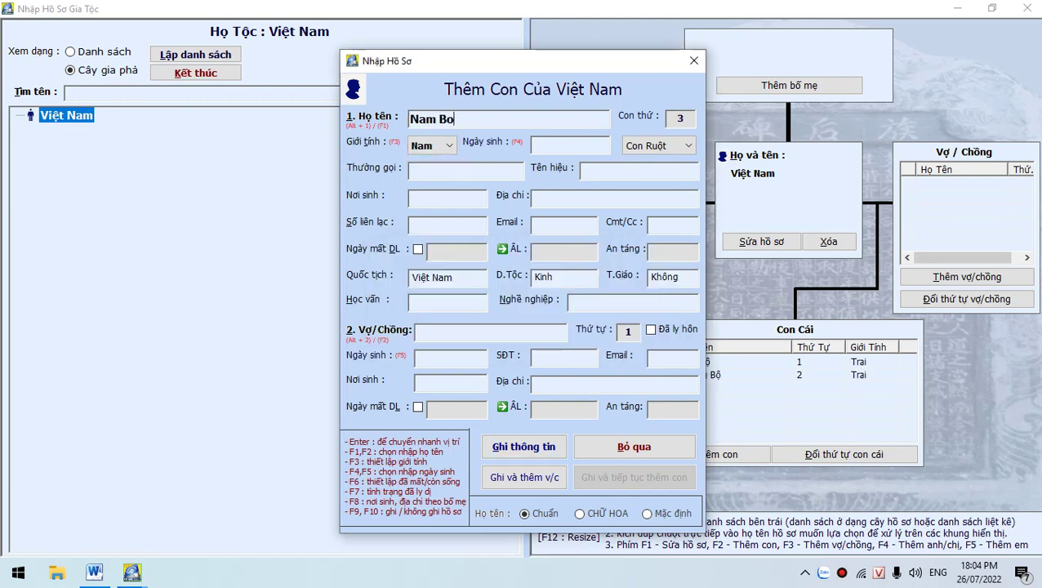
text(oj)
key(F3)
key(Return)
key(F9)
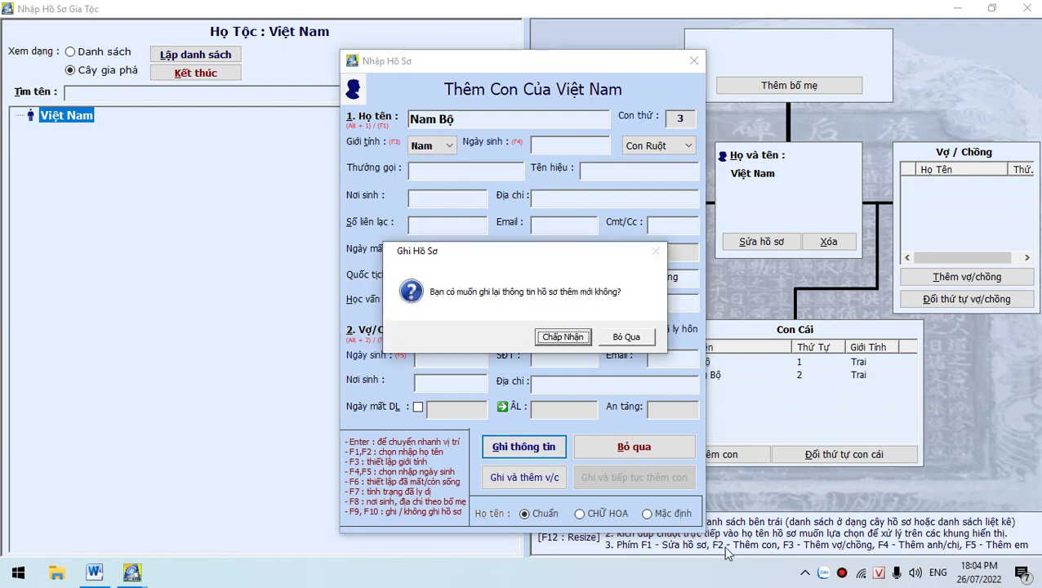
key(Return)
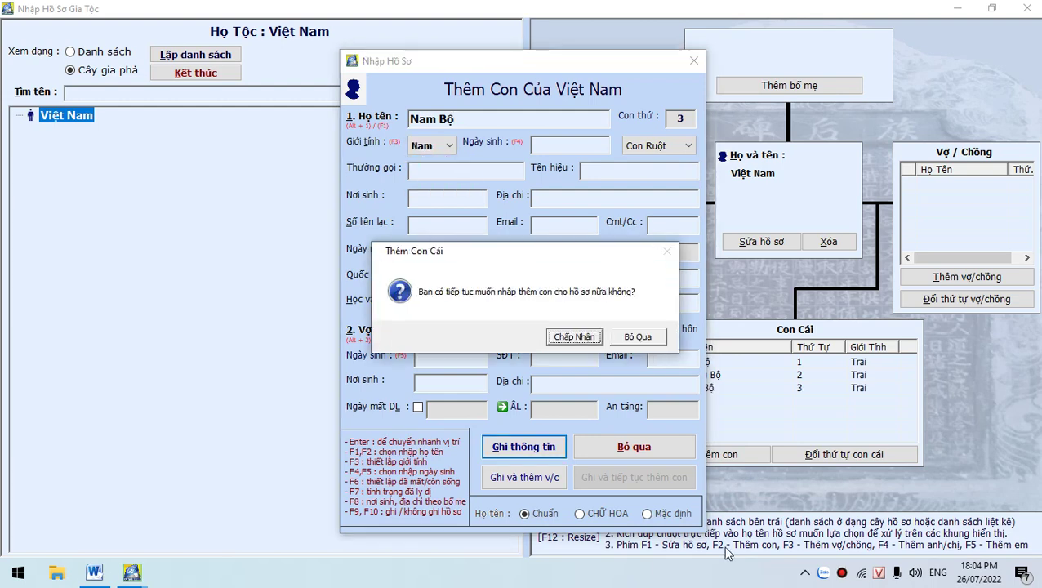
click(641, 343)
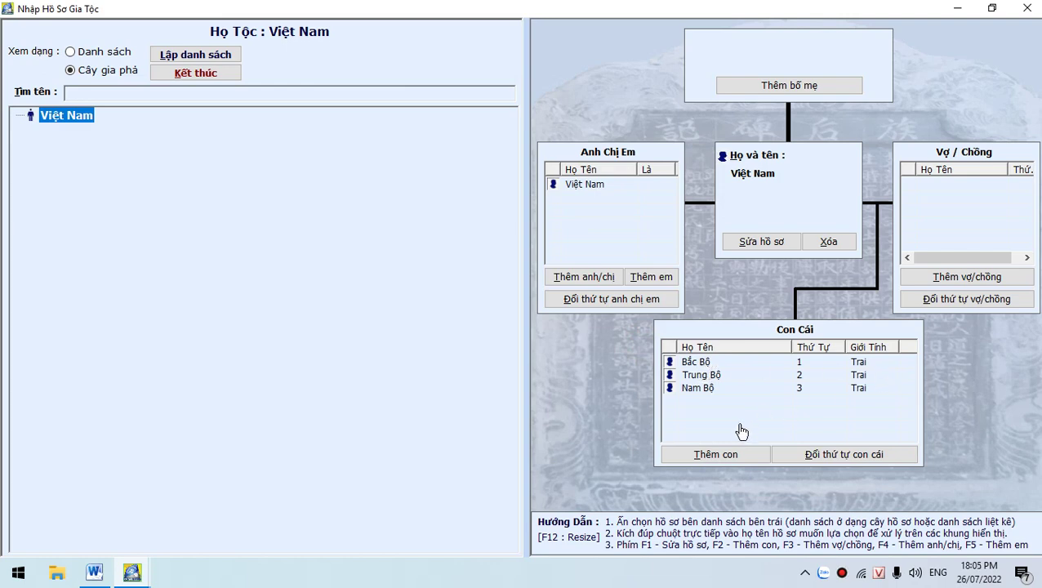
Step: Open the Bắc Bộ record and add "Tây Bắc Bộ" as its first child, gender Nam, continuing with another child
double_click(696, 363)
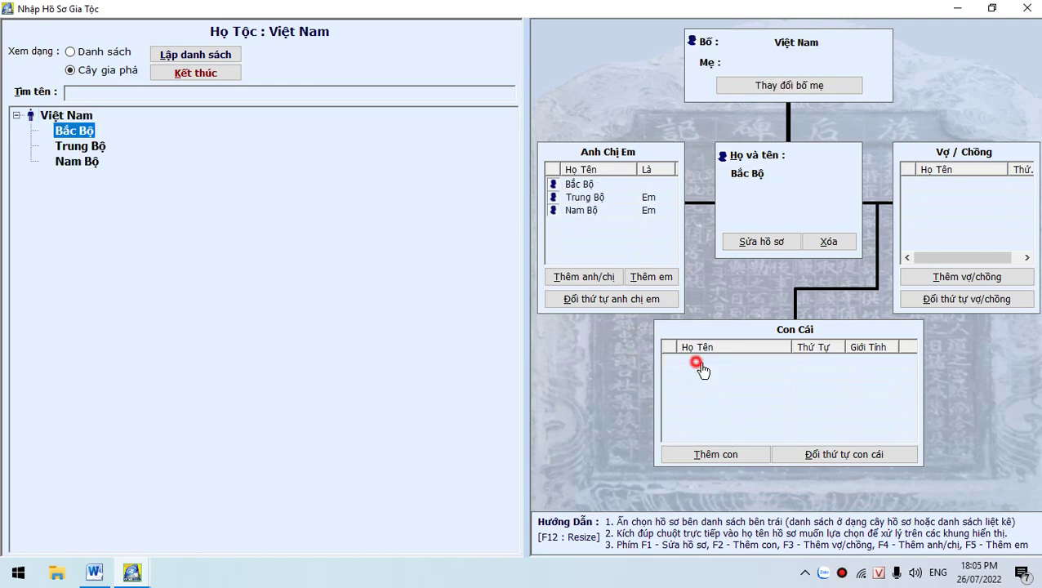
click(722, 454)
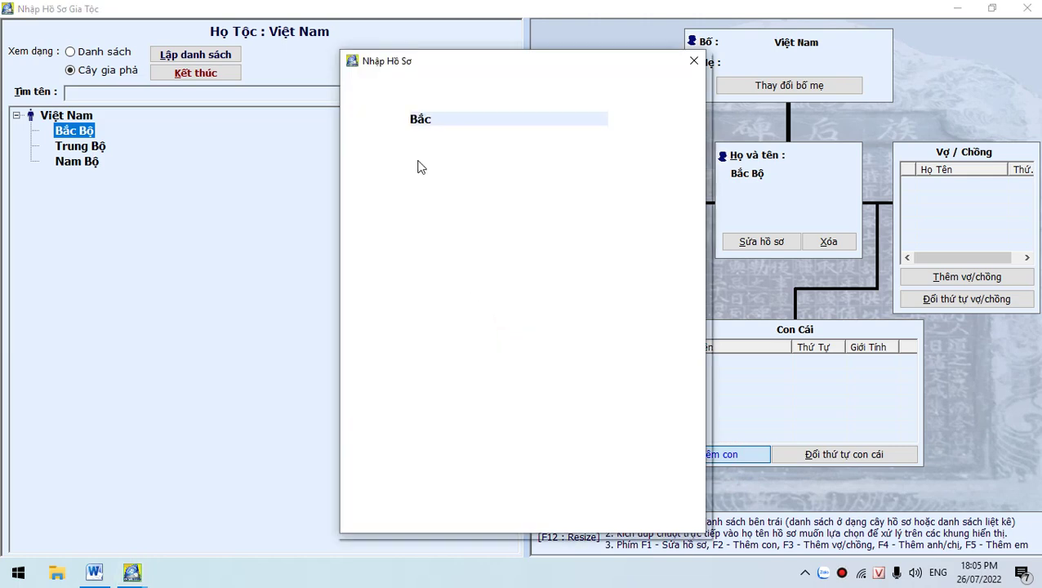
drag(441, 111, 351, 117)
text(Ta)
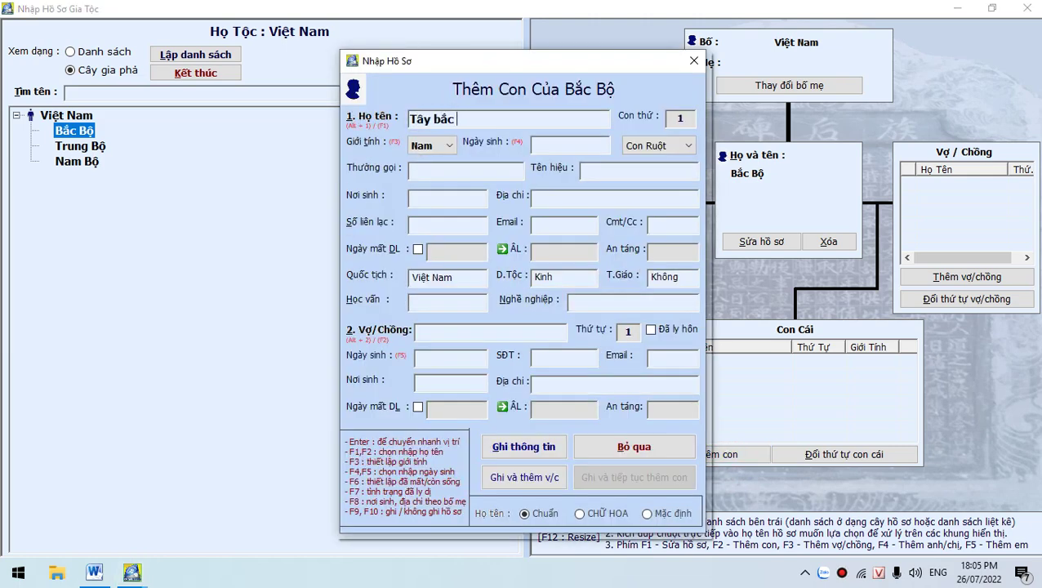
text(j)
key(Return)
key(Return)
key(Return)
key(Return)
key(Return)
key(Return)
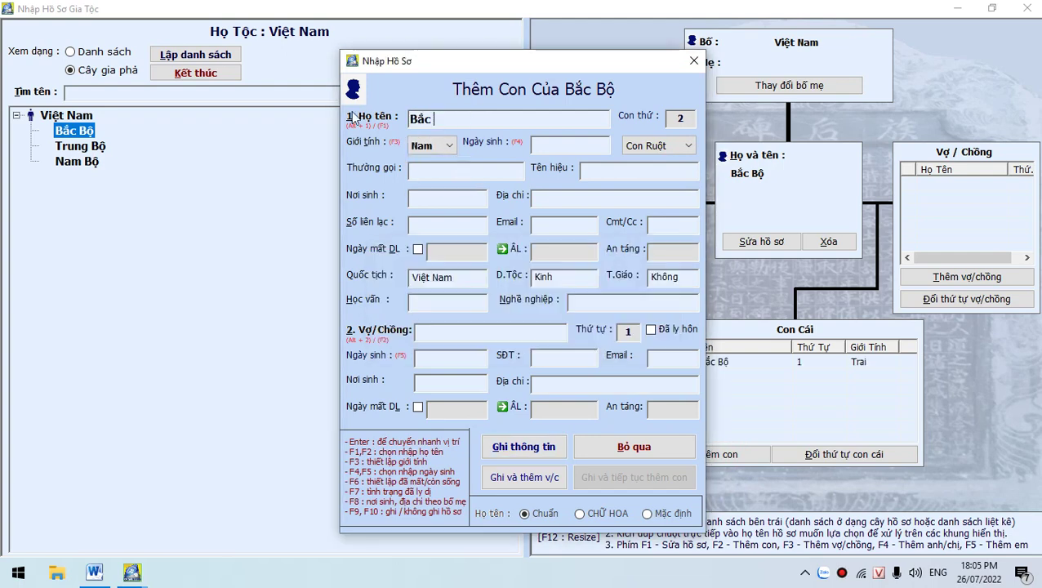
Step: Add "Đông Bắc Bộ" as the second child of Bắc Bộ, gender Nam, and continue with another child
text(Đông)
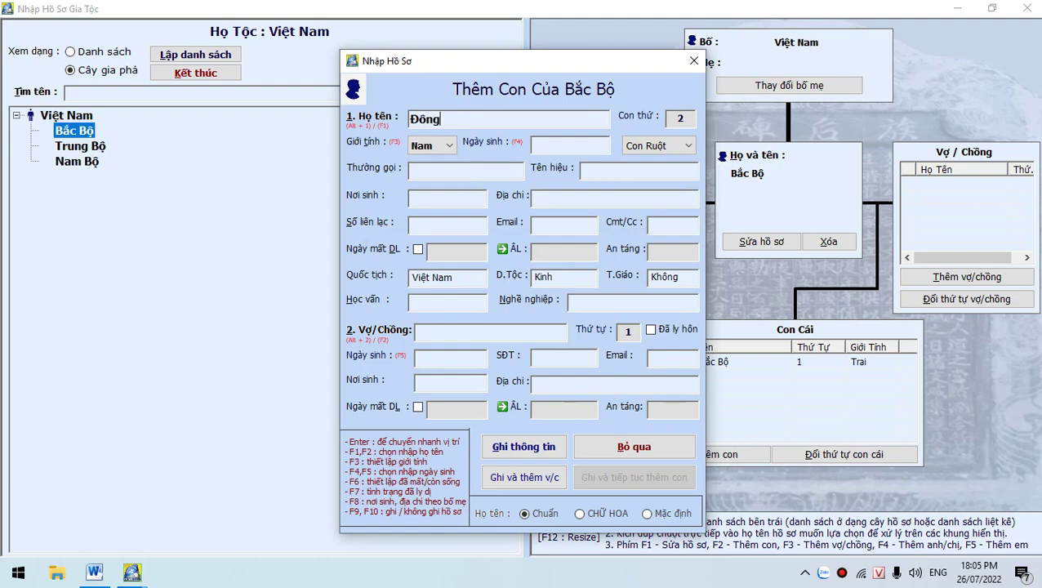
text( bắc bôj)
key(Return)
key(Return)
key(Return)
key(Return)
key(Return)
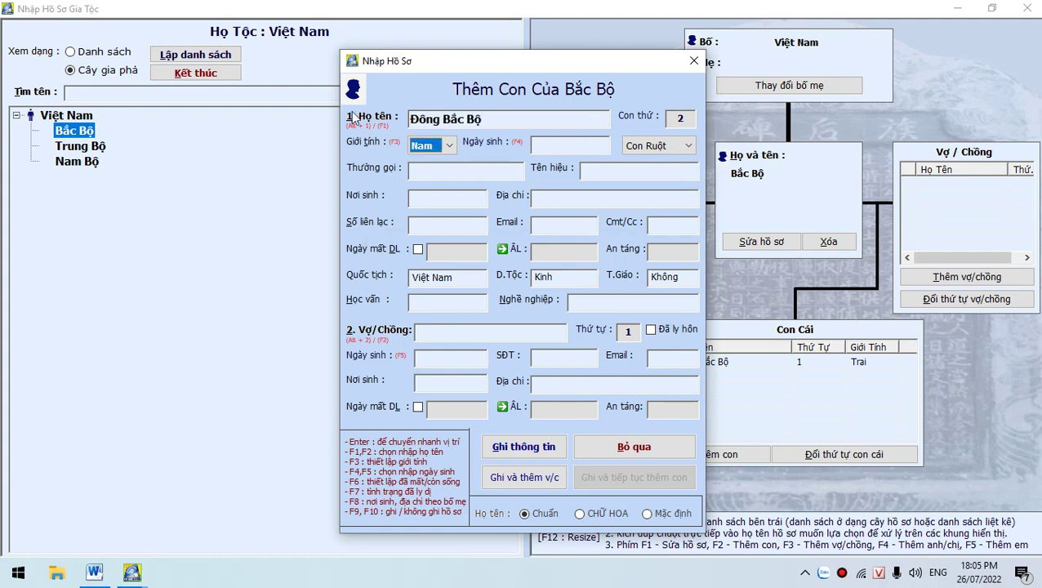
key(Return)
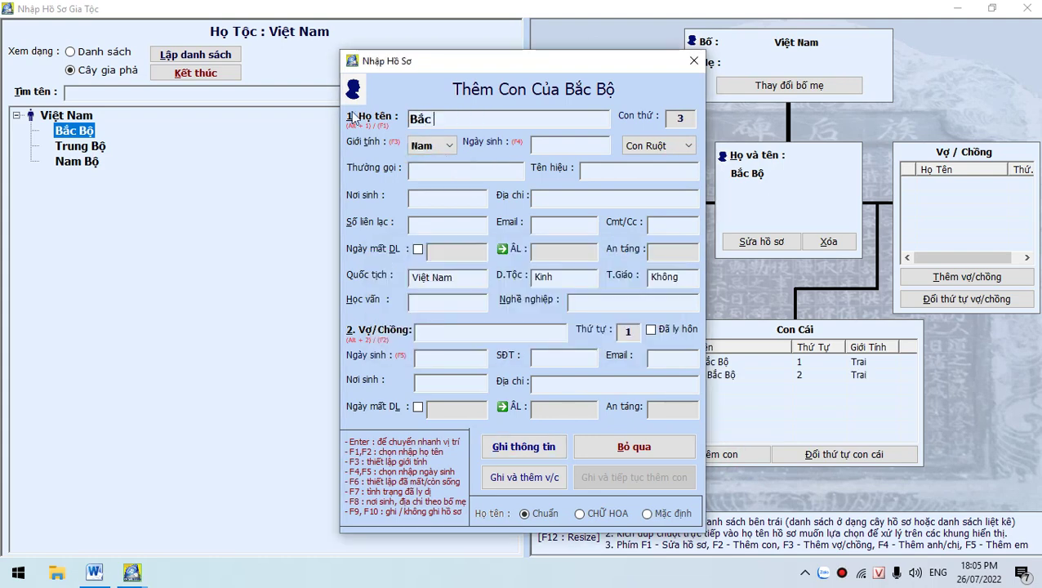
Step: Add "Đồng Bằng Sông Hồng" as the third child of Bắc Bộ, gender Nam, and stop adding children
key(shift+Home)
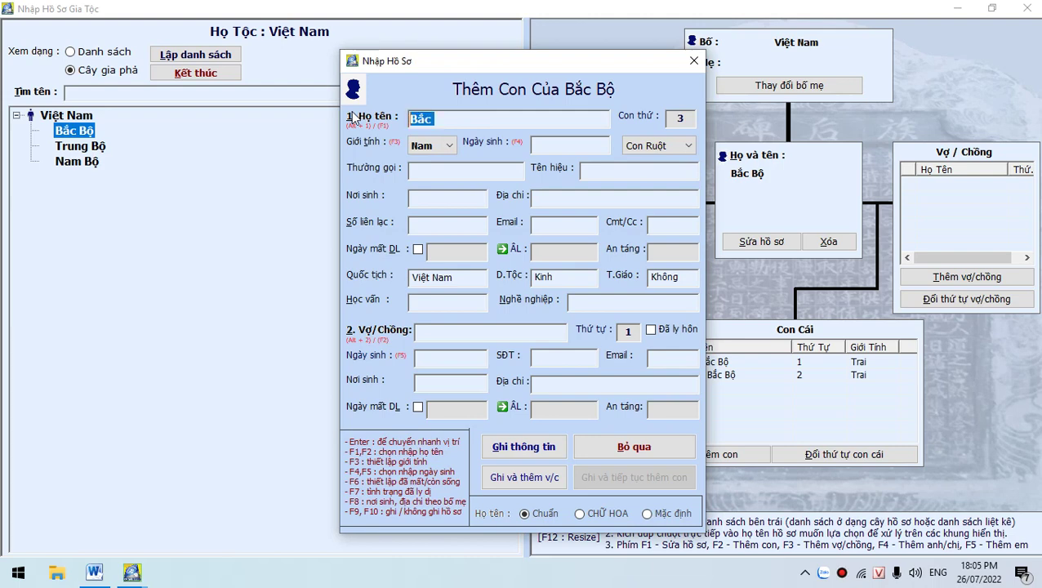
text(Đông)
text( bawnfwg)
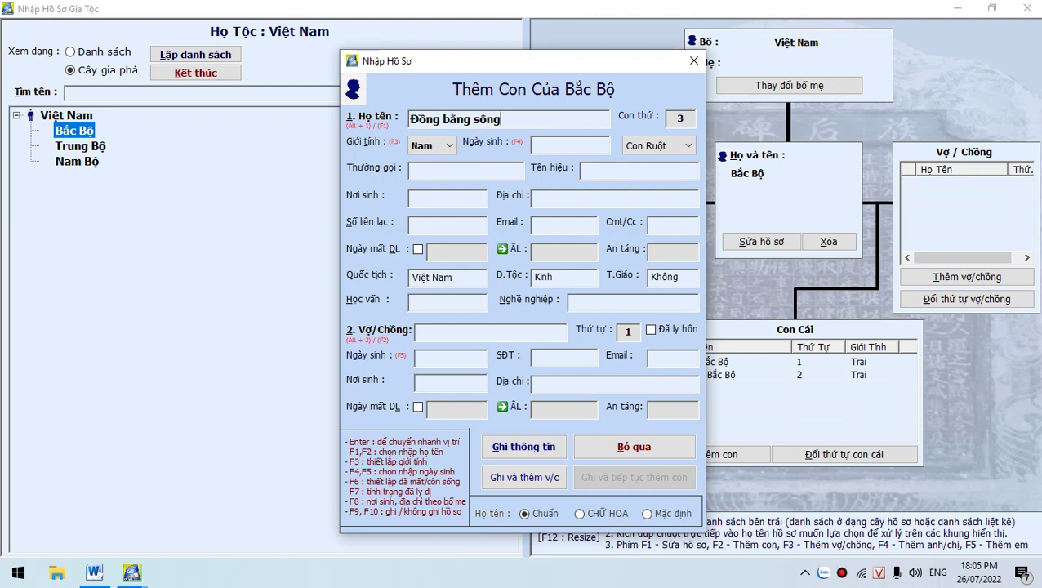
text( soong hoongf)
key(Return)
key(Return)
key(F9)
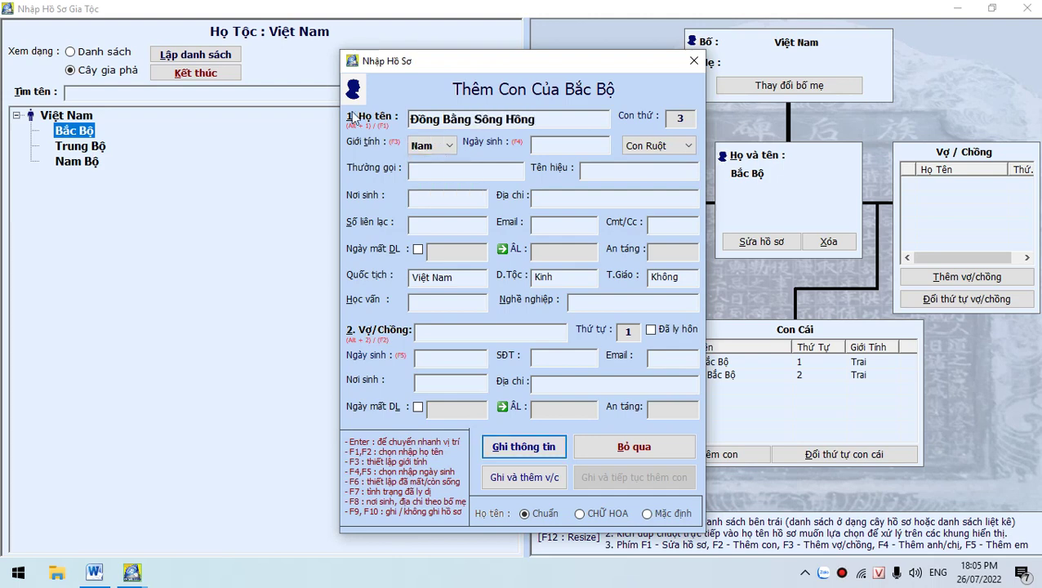
key(Return)
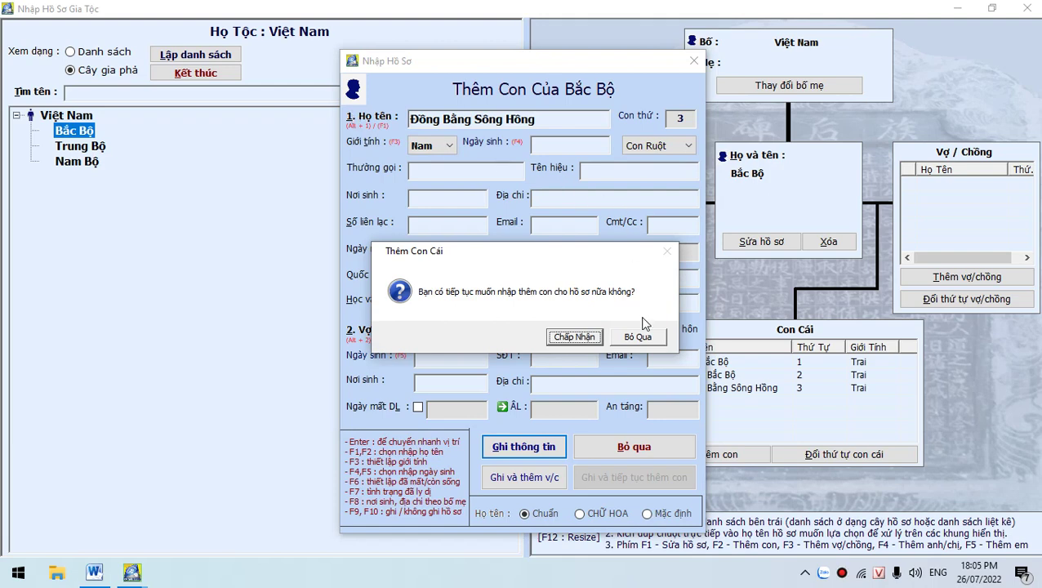
click(637, 338)
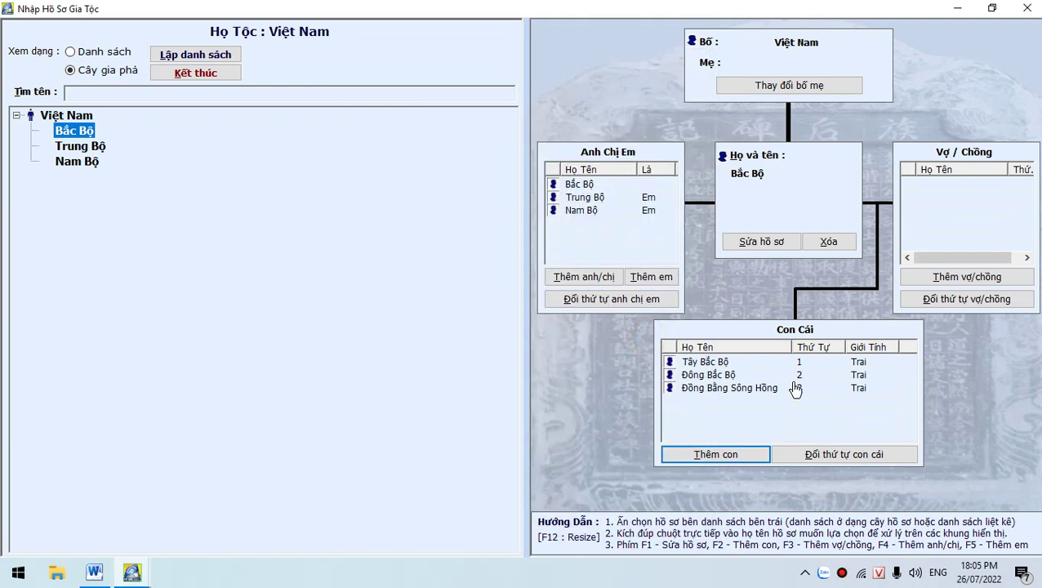
Step: Add a duplicate "Đồng Bằng Sông Hồng" as the fourth child of Bắc Bộ, gender Nam, and stop adding children
click(719, 389)
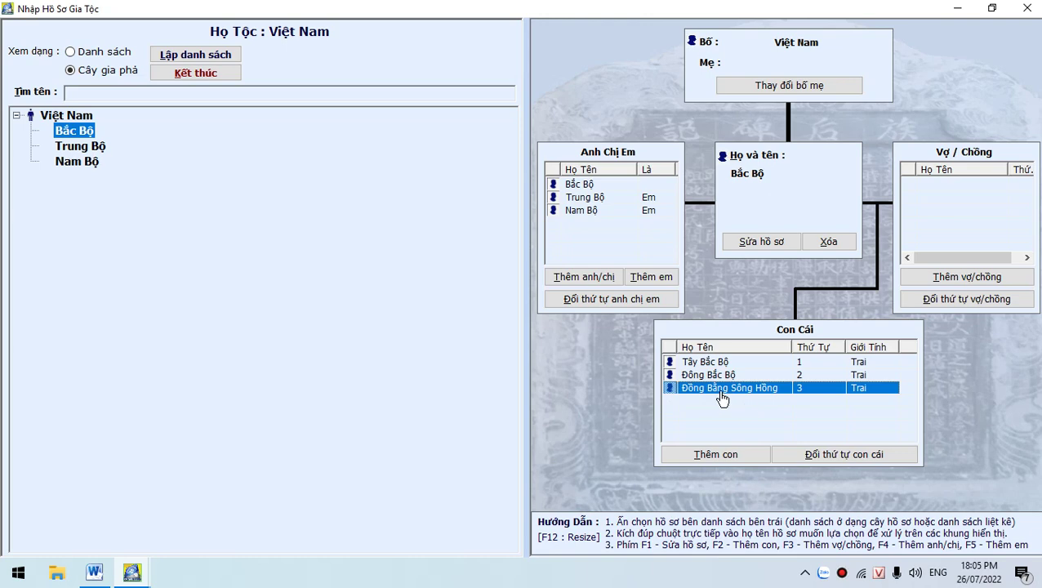
click(717, 456)
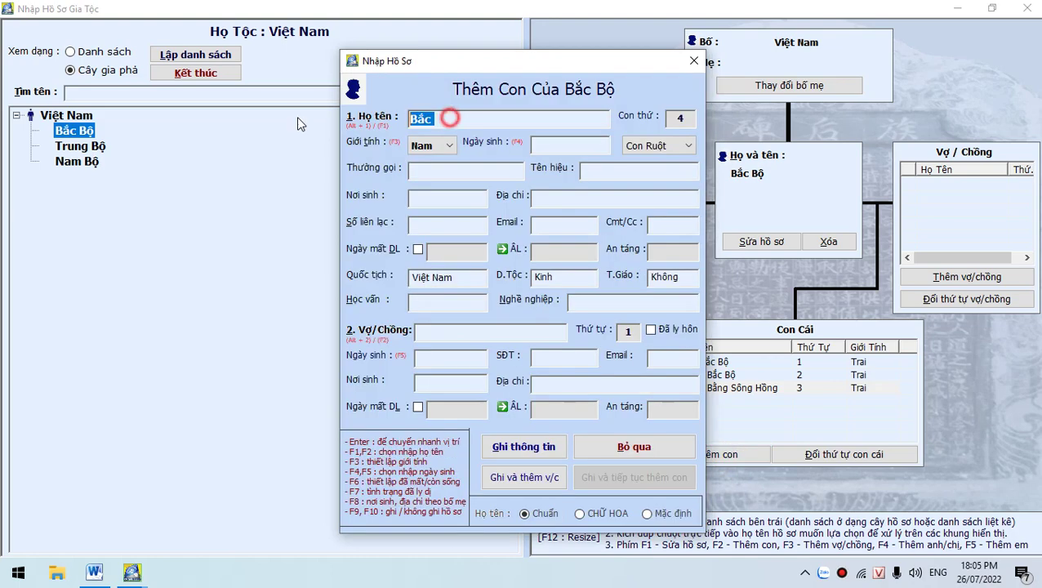
text(Đông bằng sông hồng)
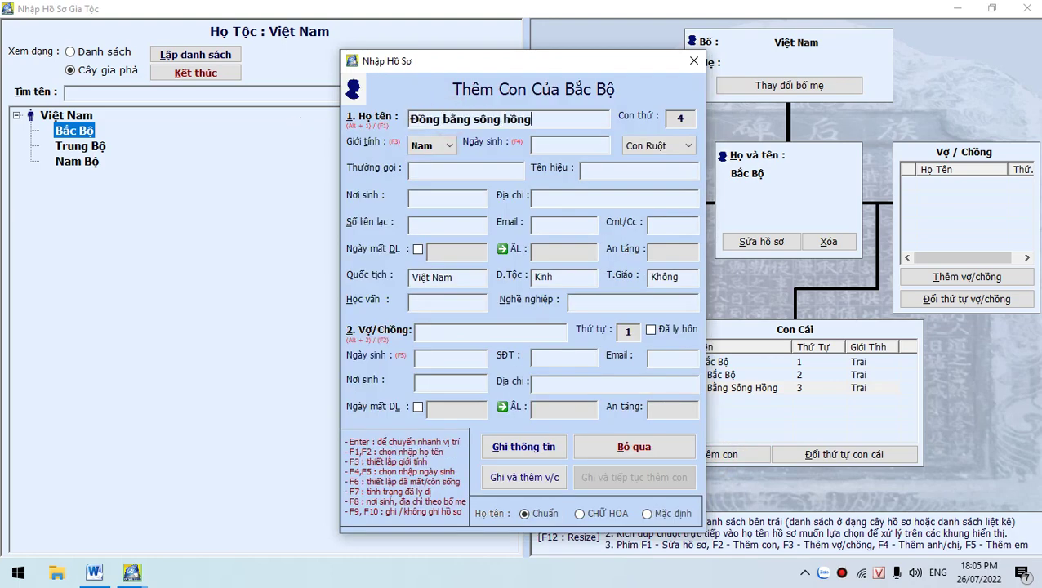
click(506, 441)
click(558, 337)
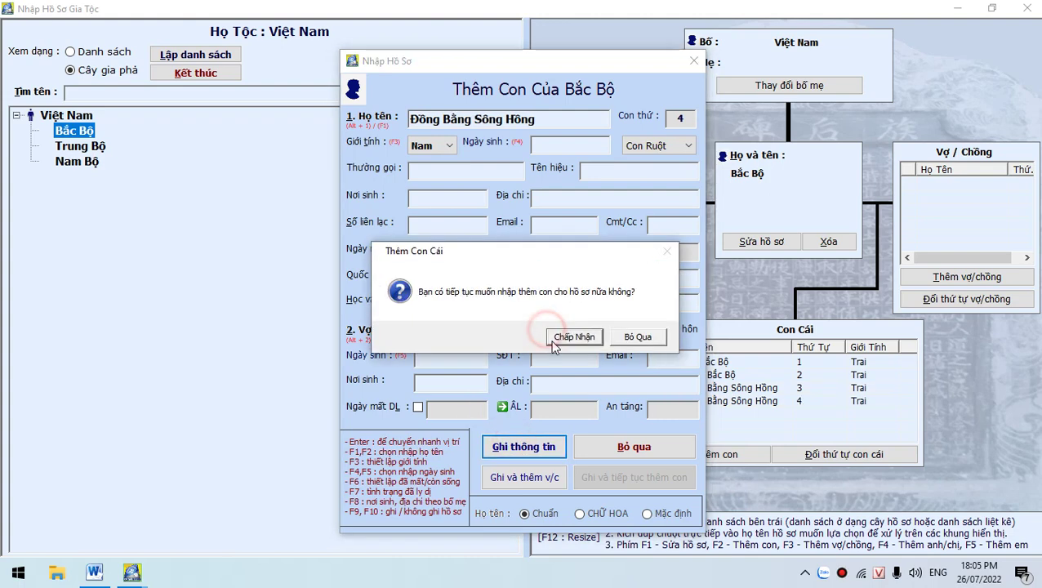
click(645, 338)
Step: Compare the third and fourth children of Bắc Bộ, both named Đồng Bằng Sông Hồng, in the children list
click(747, 401)
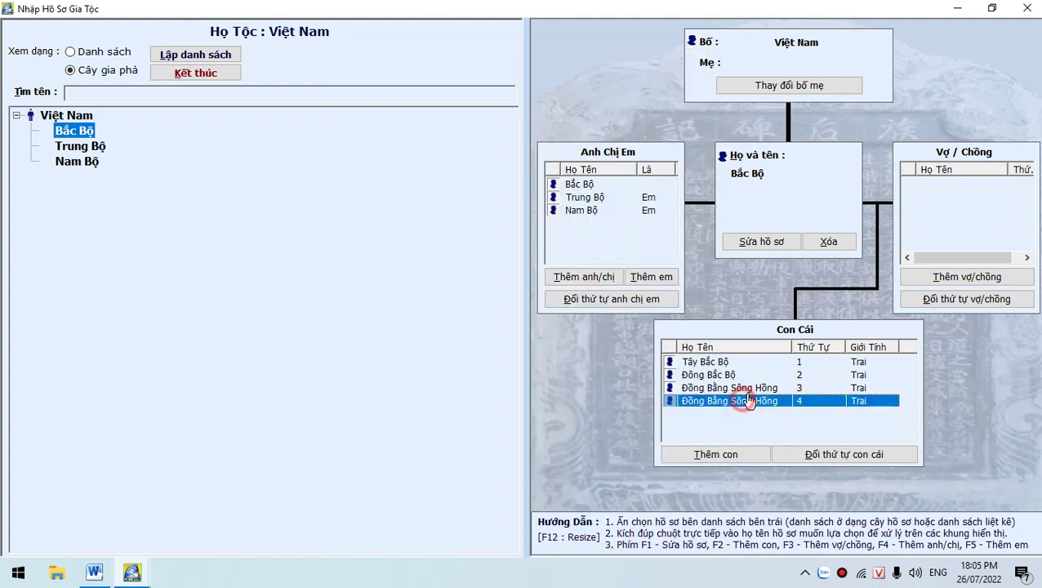
click(745, 387)
click(746, 401)
click(745, 389)
click(745, 401)
click(743, 388)
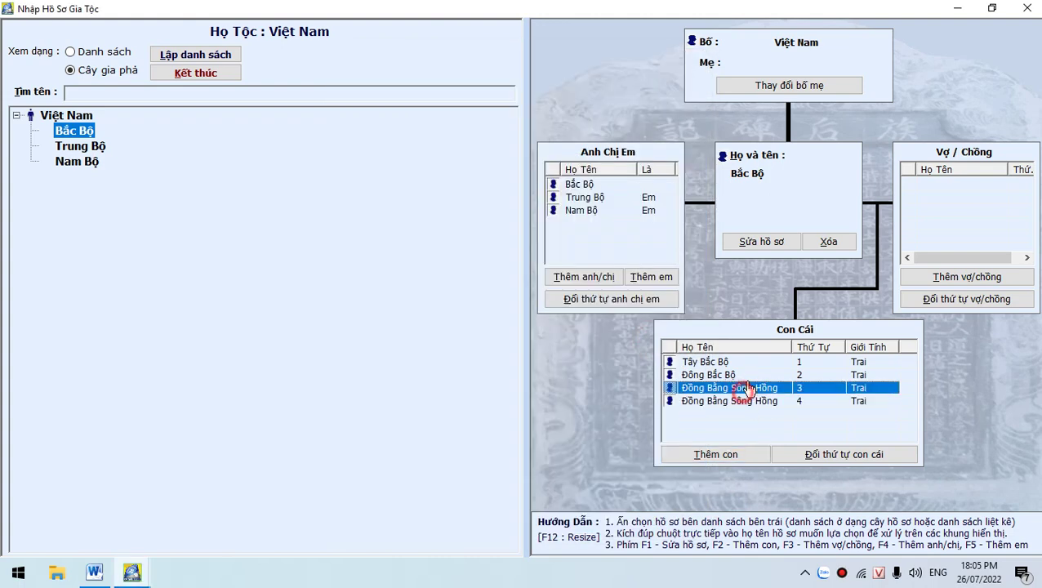
click(740, 401)
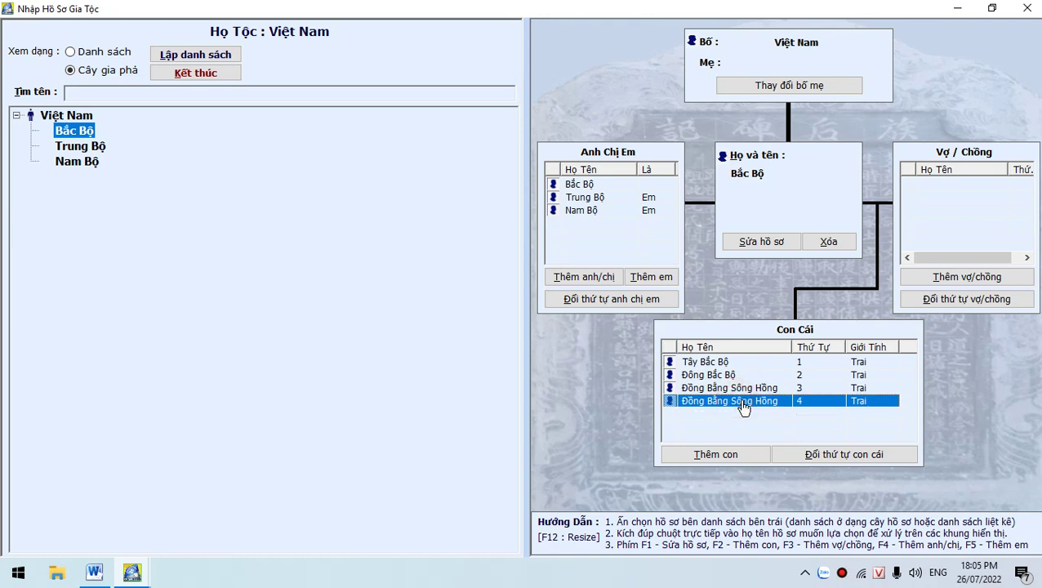
double_click(744, 401)
click(828, 241)
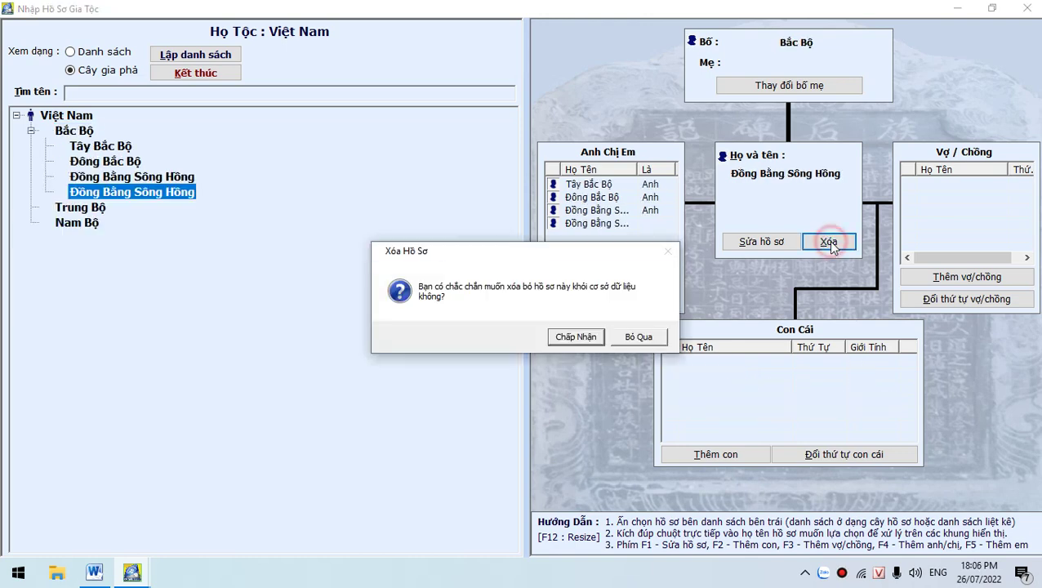
click(627, 337)
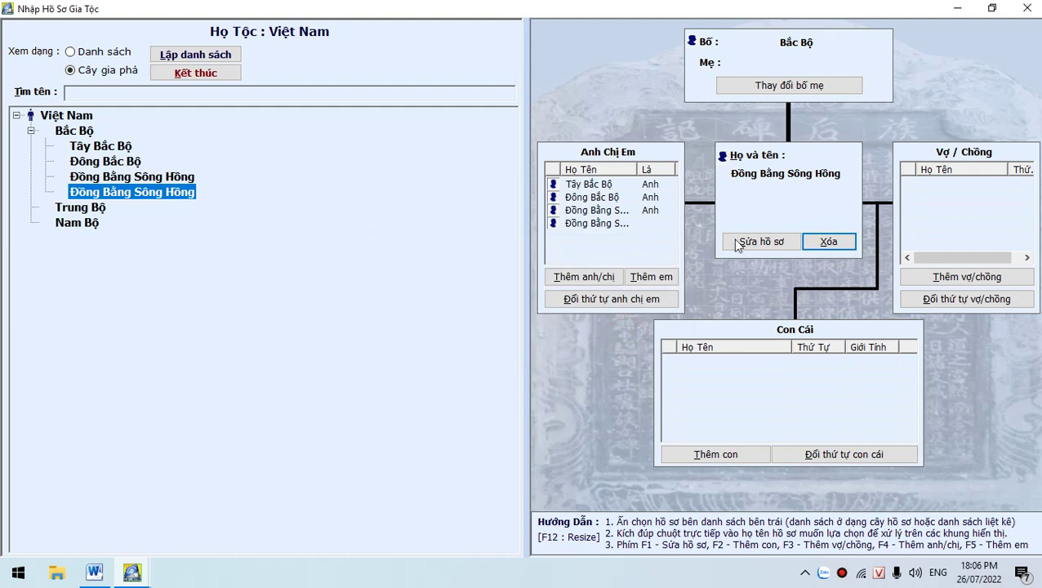
Step: Close record entry, rebuild the full VN clan tree and expand it down to the children of Bắc Bộ
click(1025, 9)
click(546, 122)
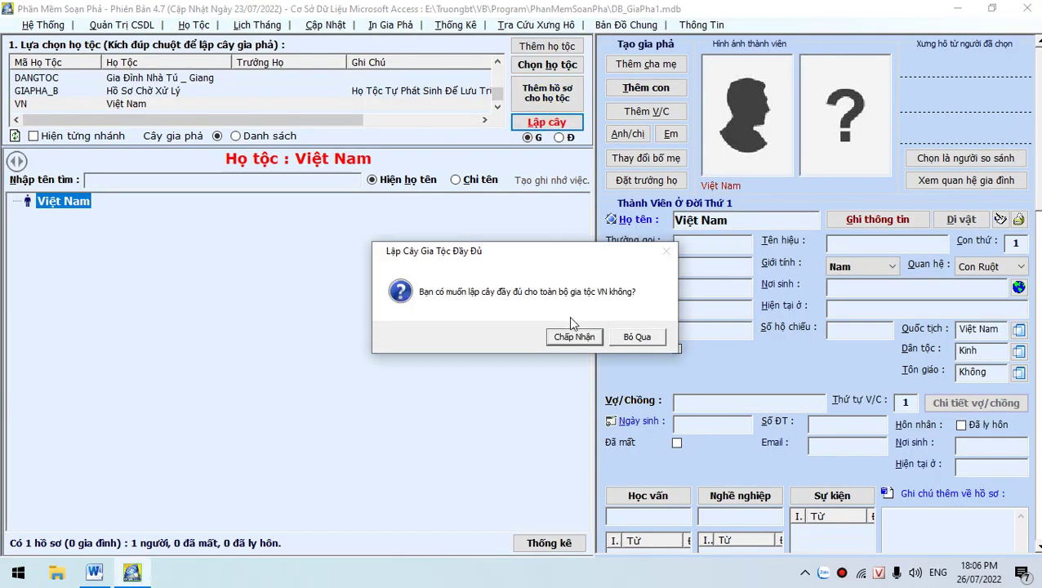
click(575, 337)
click(13, 201)
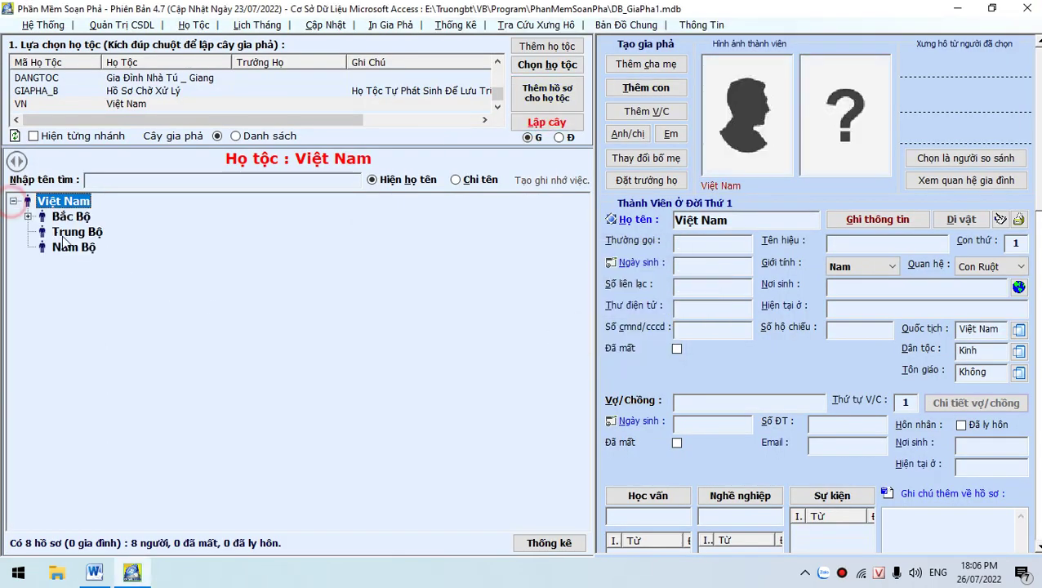
double_click(68, 216)
Step: Select the fourth child, the duplicate Đồng Bằng Sông Hồng, and open deletion of the member being viewed
click(124, 281)
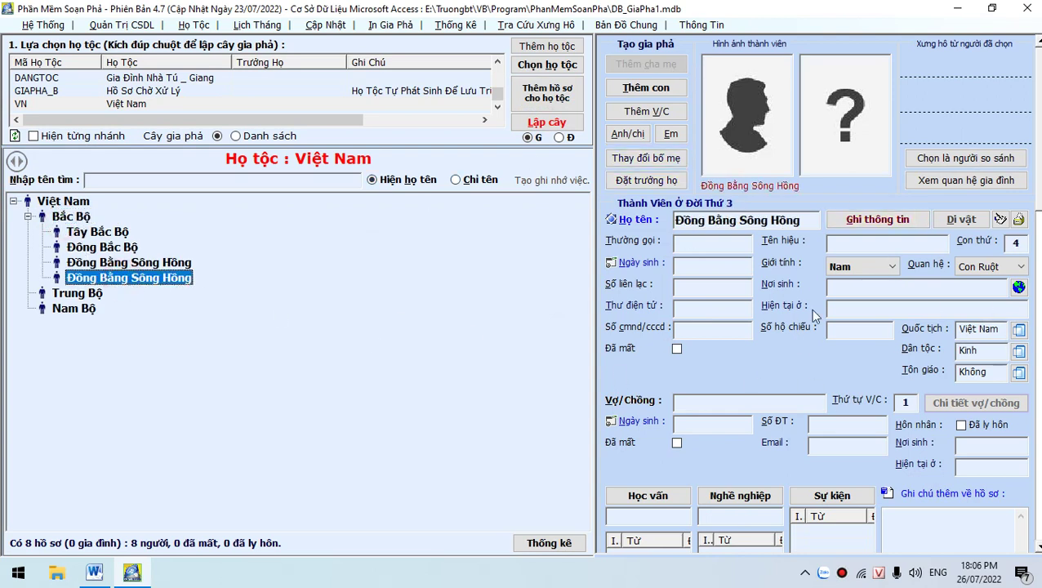
click(137, 263)
click(131, 279)
click(325, 25)
click(352, 46)
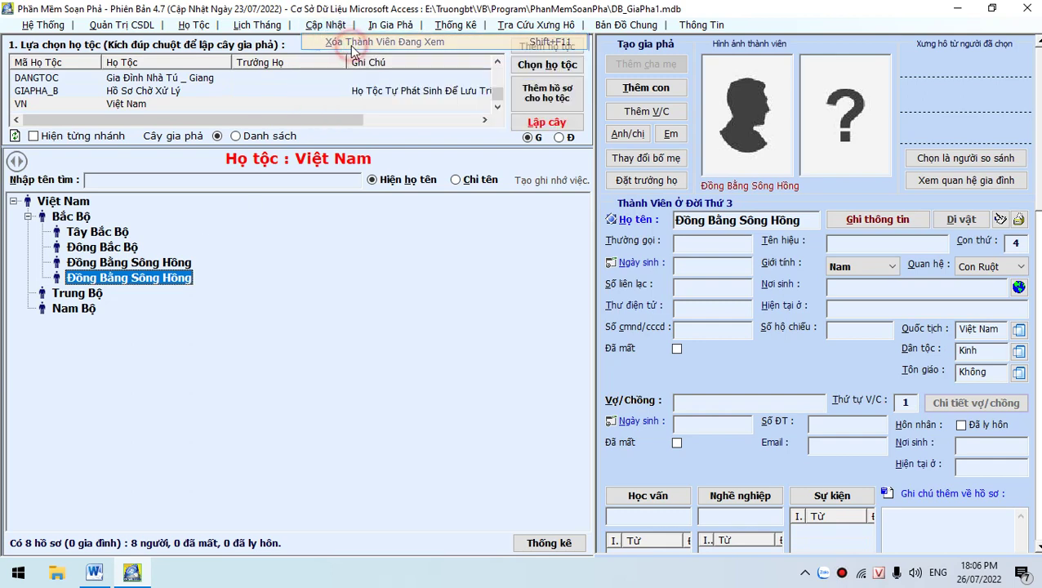
Step: Examine the two Đồng Bằng Sông Hồng matches and the loaded record's details, widening the Mã Hồ Sơ column to compare record codes
click(289, 291)
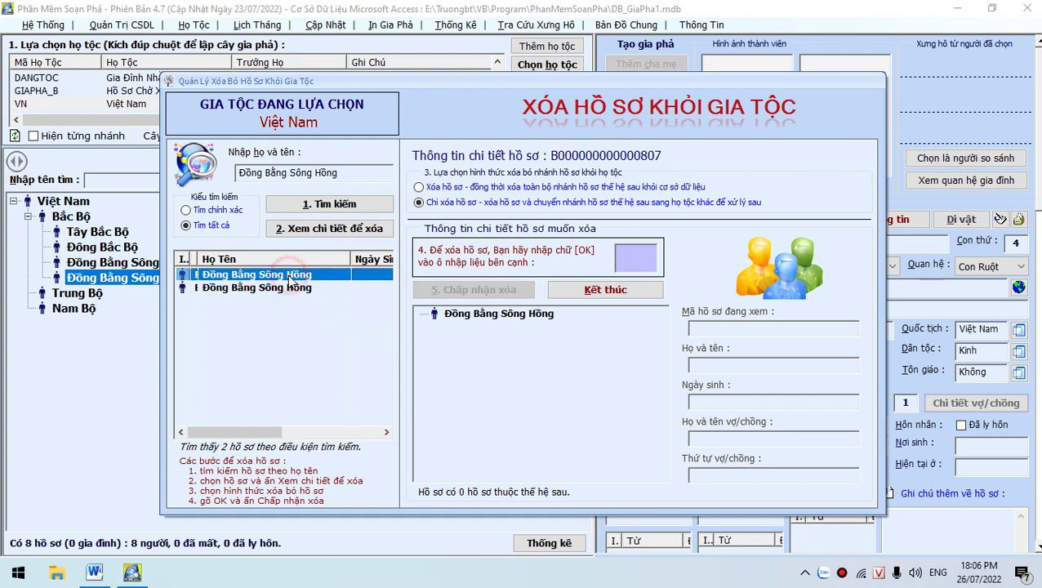
click(504, 318)
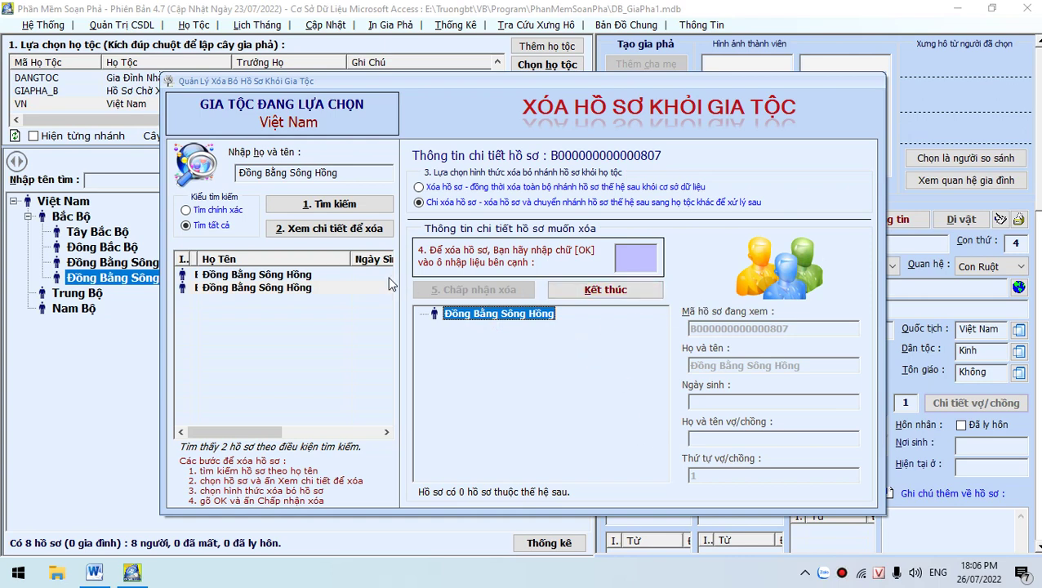
click(271, 289)
mouse_move(240, 435)
mouse_down()
mouse_move(343, 434)
mouse_move(241, 434)
mouse_up()
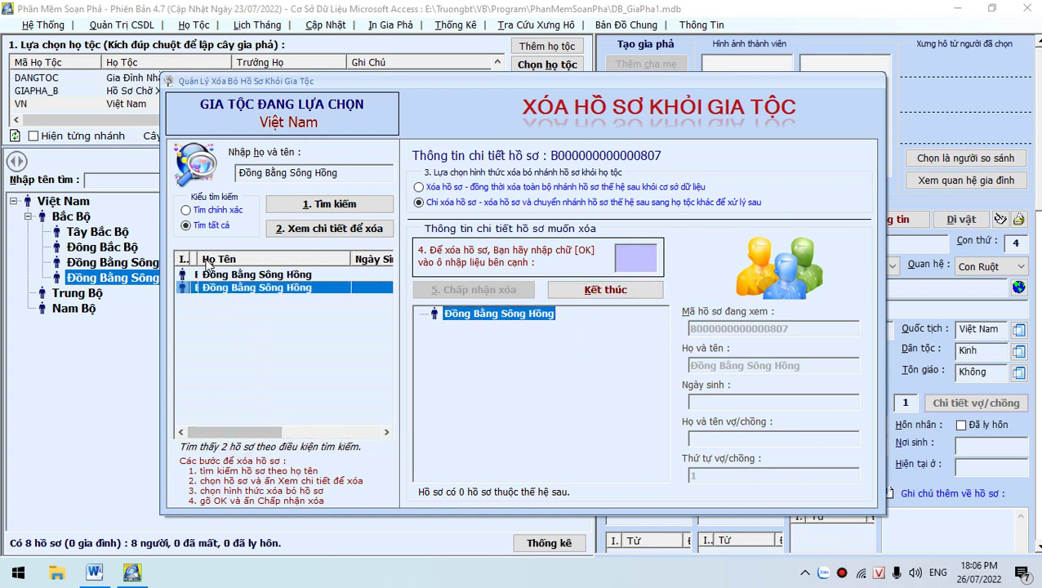
drag(196, 258, 365, 256)
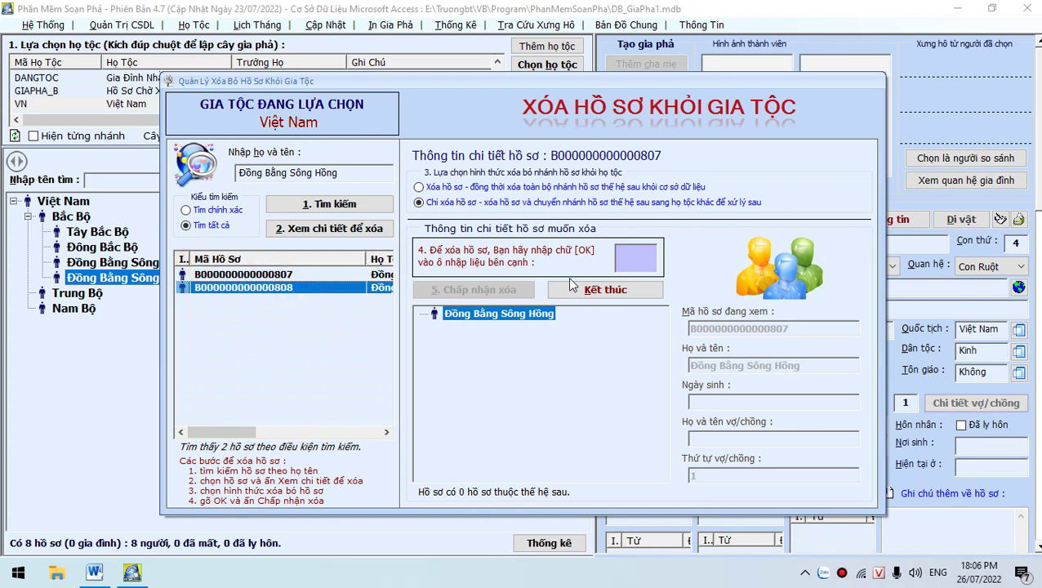
Step: Delete the loaded duplicate Đồng Bằng Sông Hồng record by entering OK as confirmation, and close the deletion window
click(636, 261)
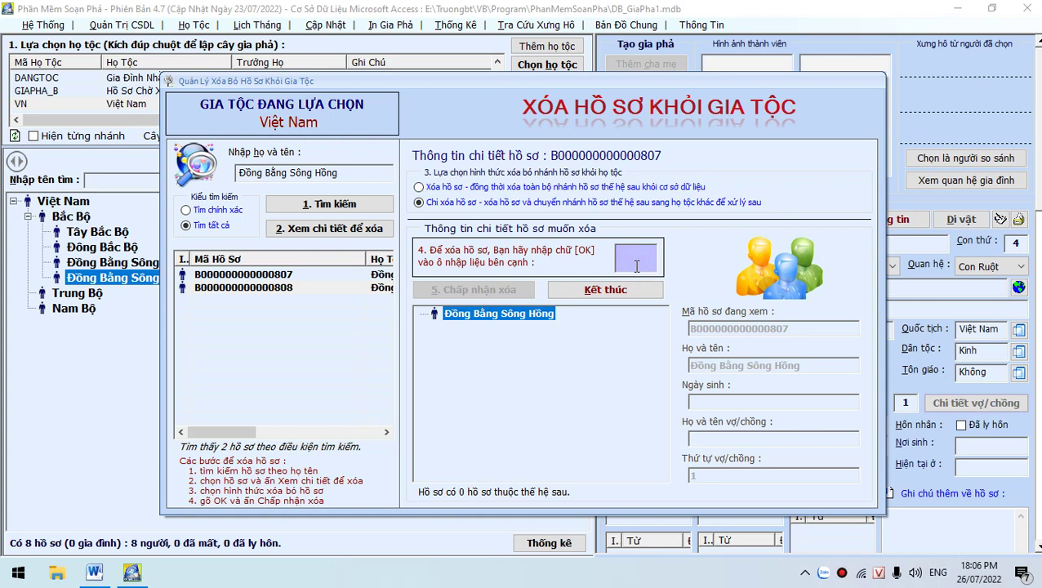
text(OK)
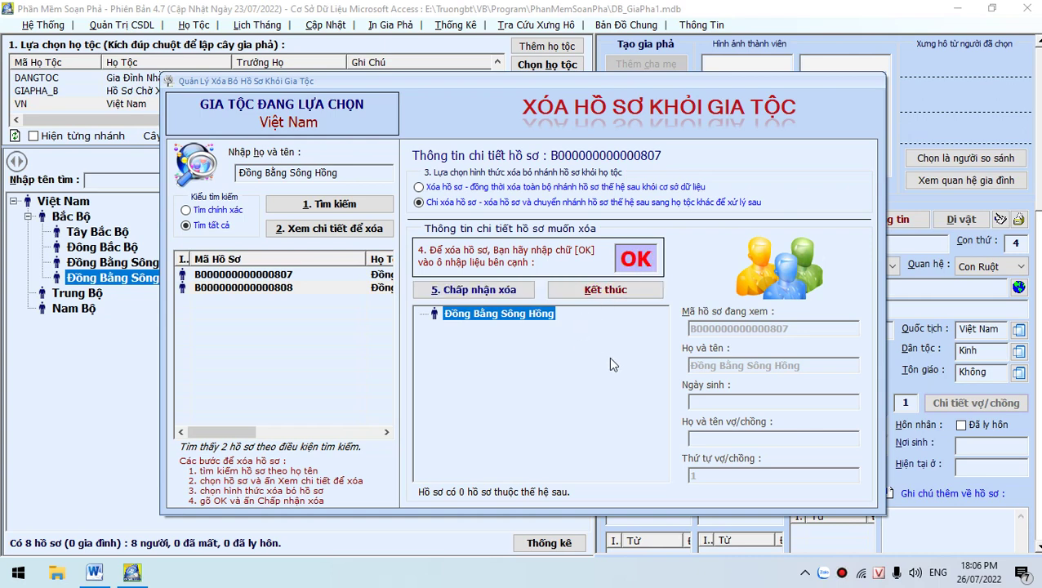
click(490, 295)
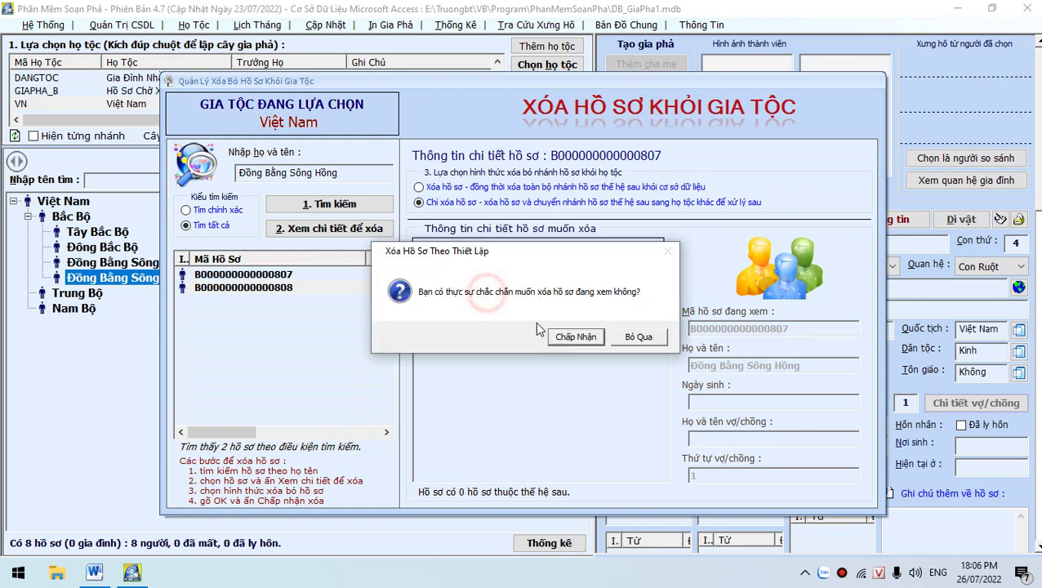
click(562, 336)
click(643, 343)
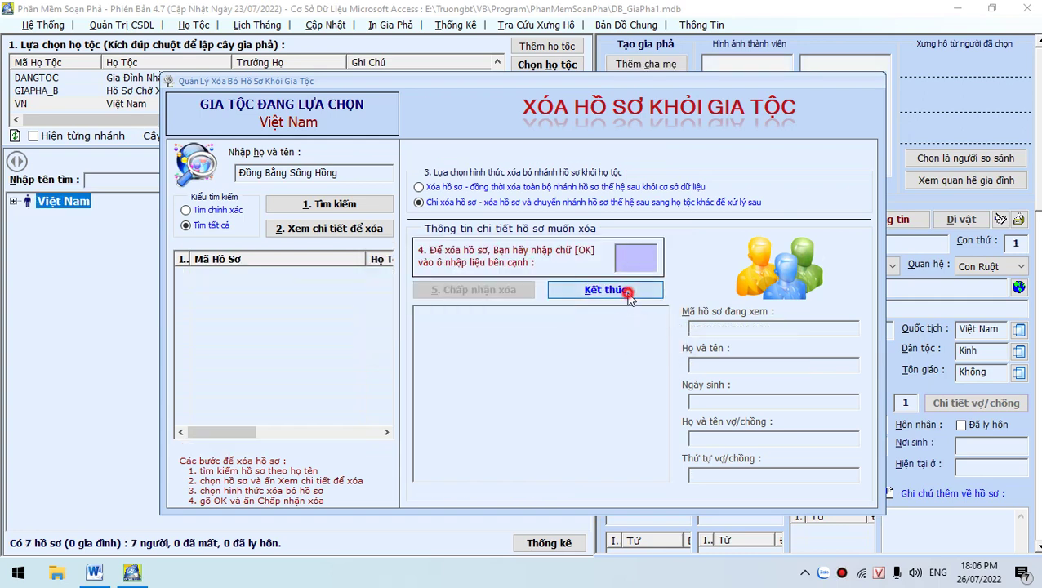
click(621, 290)
Step: Expand the Bắc Bộ branch in the clan tree and view the remaining Đồng Bằng Sông Hồng record
double_click(72, 218)
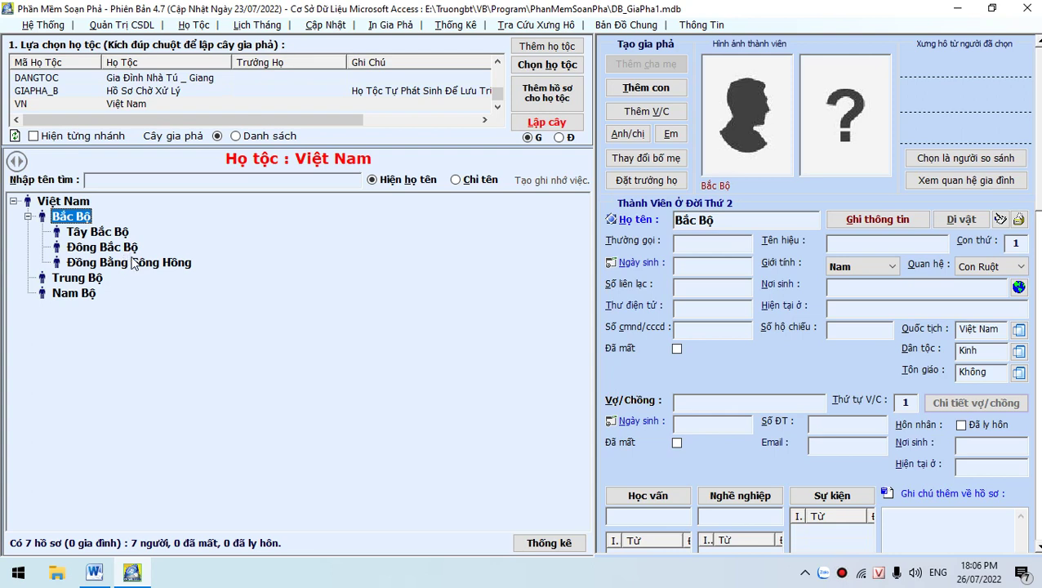
click(132, 263)
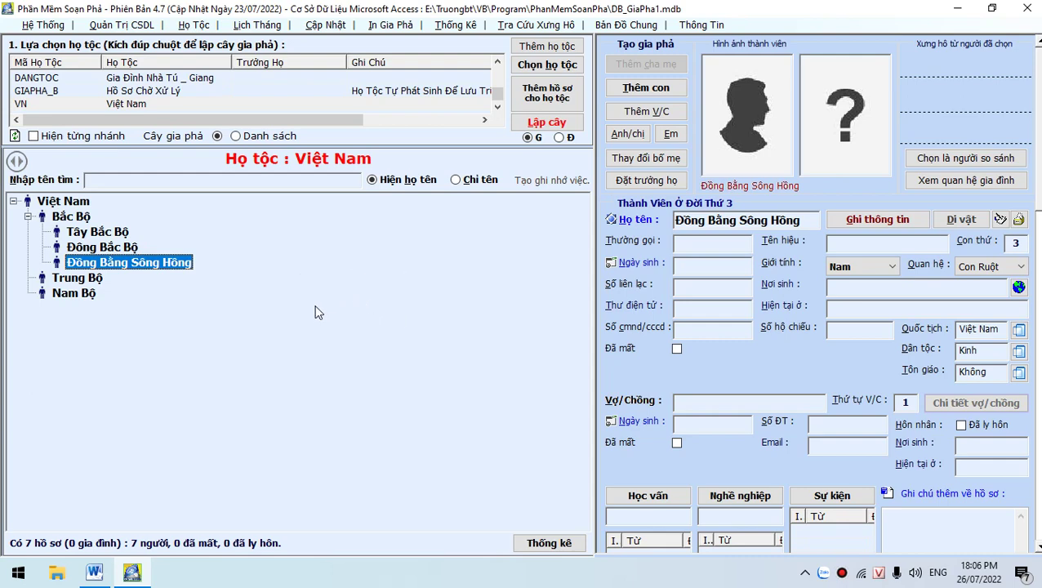
Step: Add Hải Phòng as the first child of Đồng Bằng Sông Hồng, save the record and continue adding children
click(645, 87)
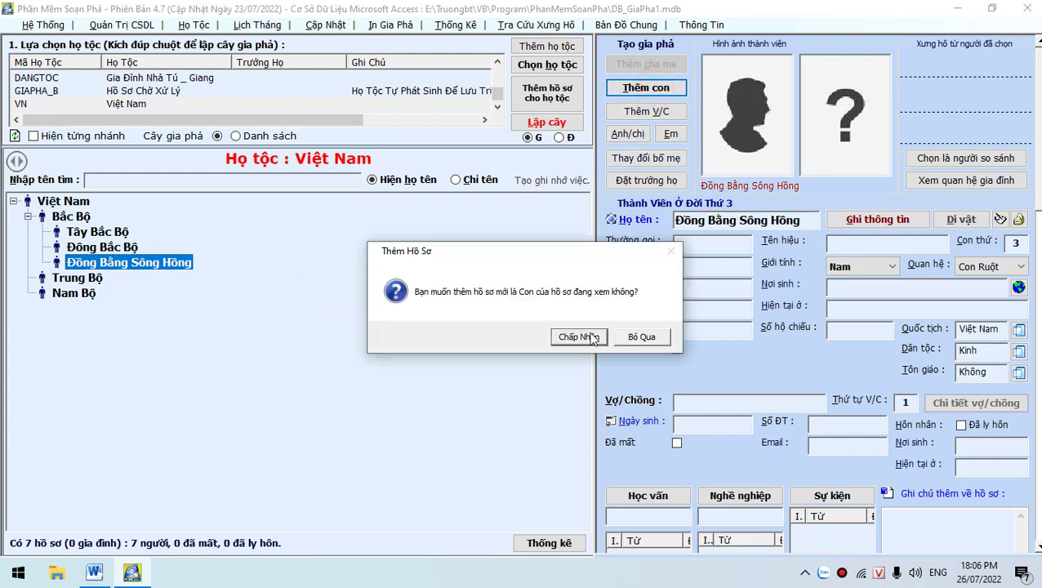
click(588, 335)
double_click(722, 222)
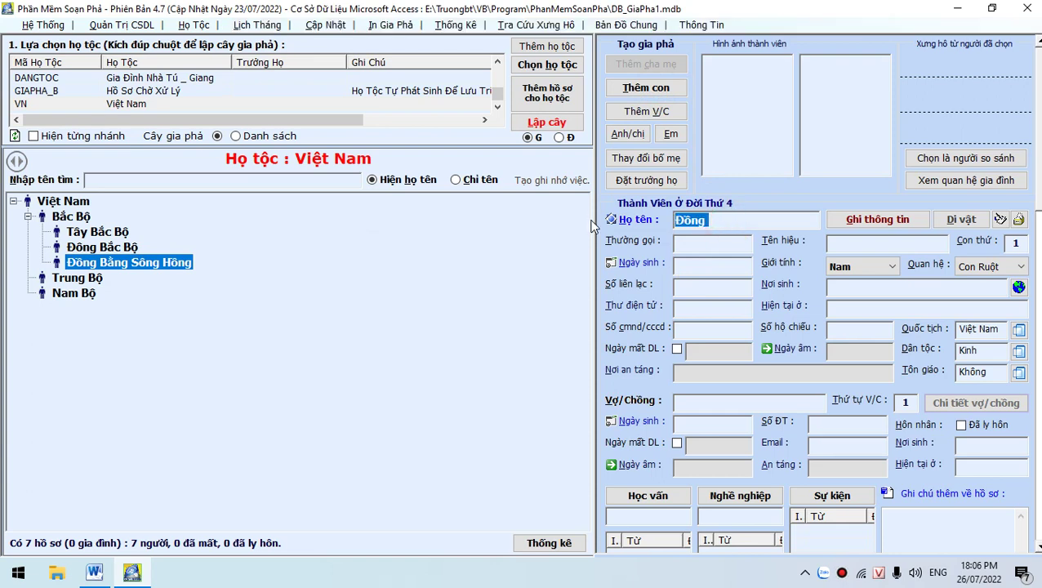
text(hảo)
text( phòng)
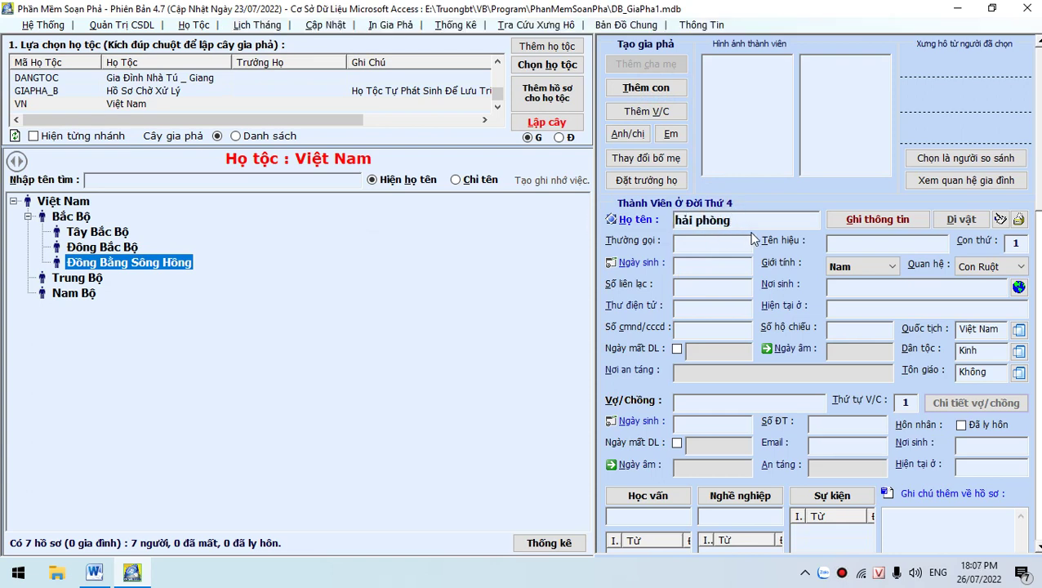
click(848, 220)
click(560, 334)
click(561, 337)
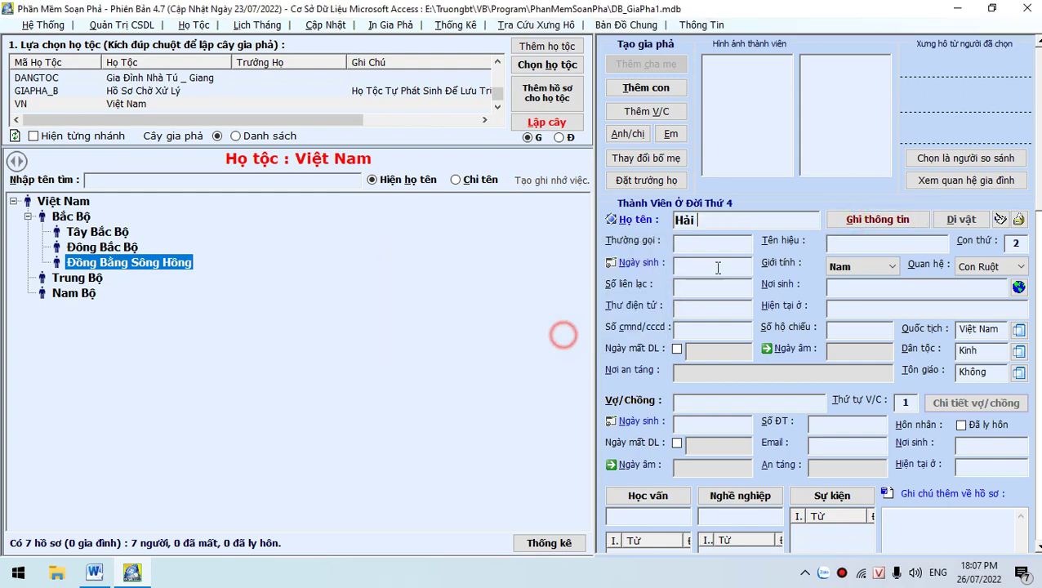
Step: Name the second child of Đồng Bằng Sông Hồng Thái Bình and save the record
double_click(702, 223)
text(tha)
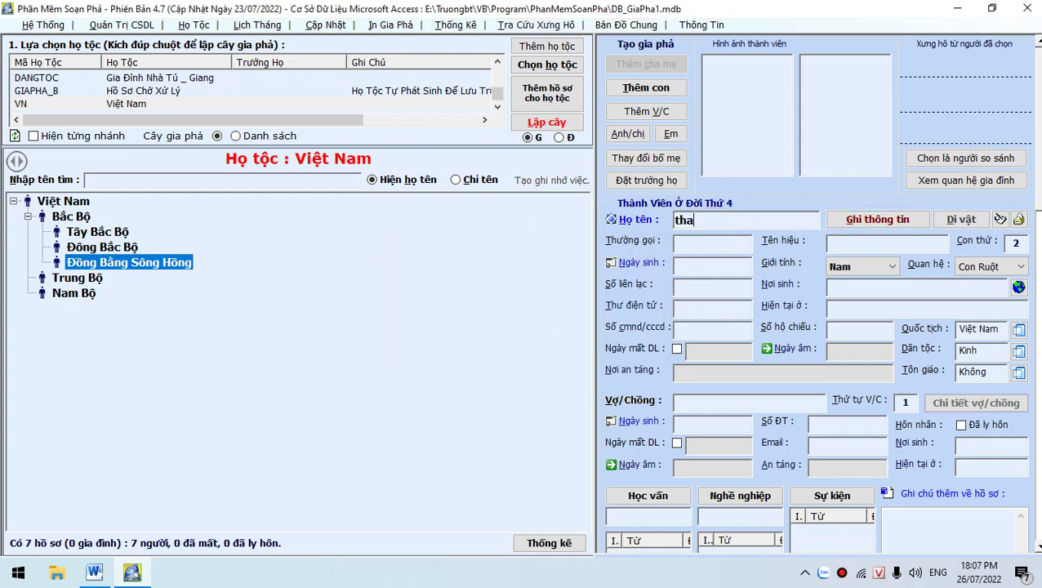
click(886, 219)
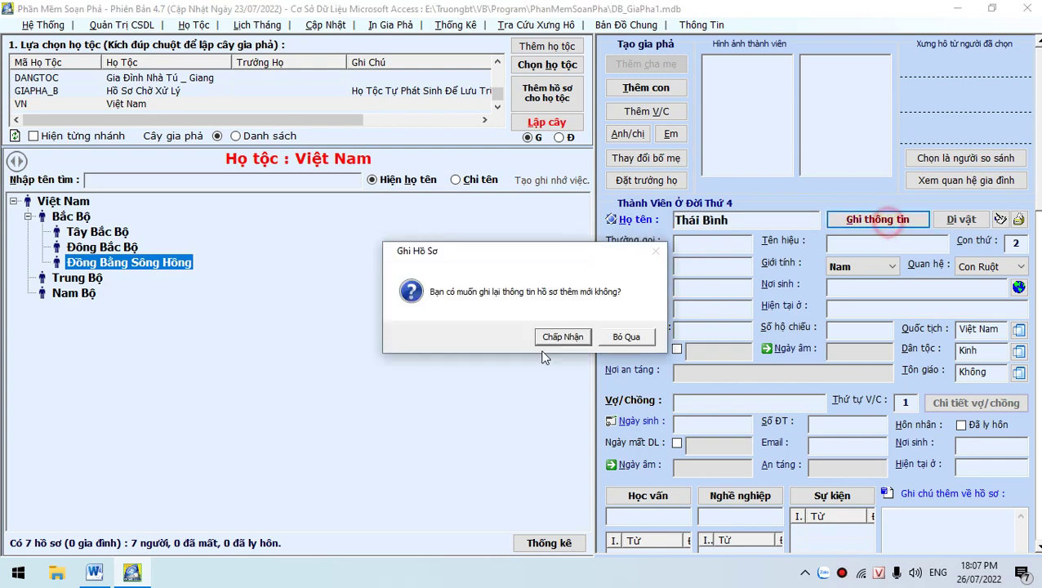
click(561, 336)
click(555, 336)
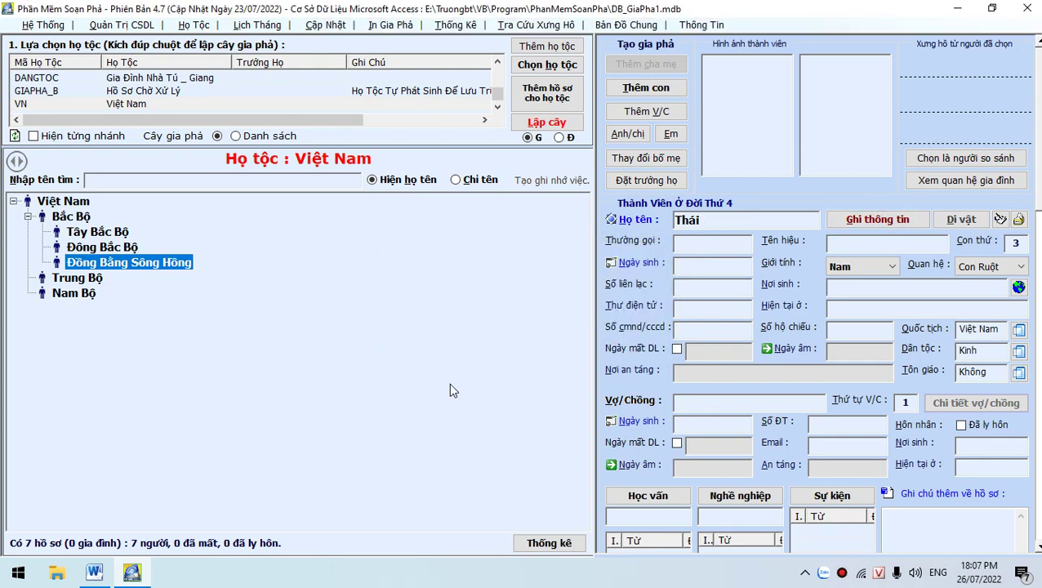
Step: Add a duplicate Đồng Bằng Sông Hồng as the fourth child of Bắc Bộ, save it and decline adding more records
click(82, 217)
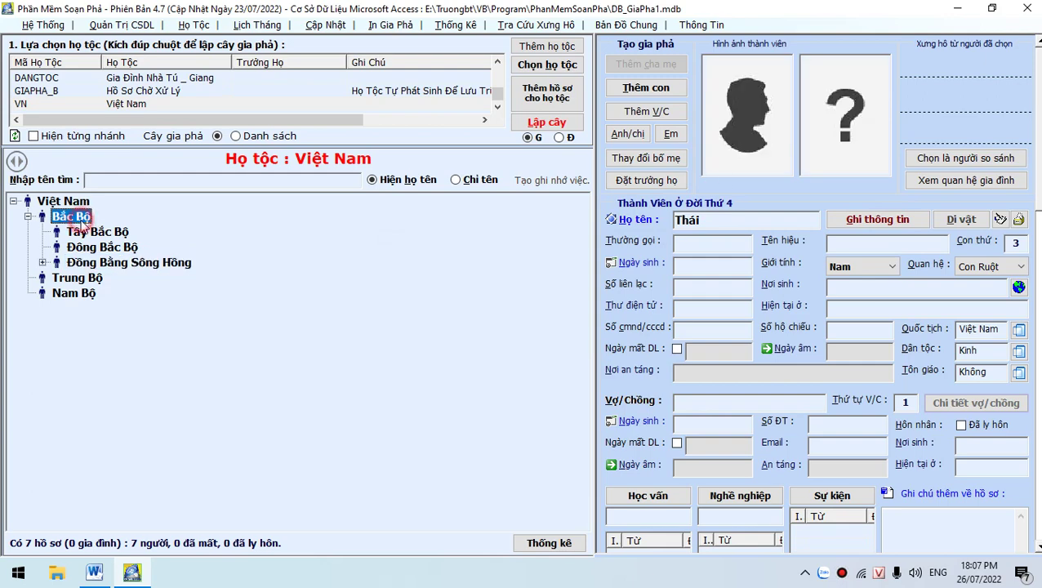
click(666, 90)
click(579, 338)
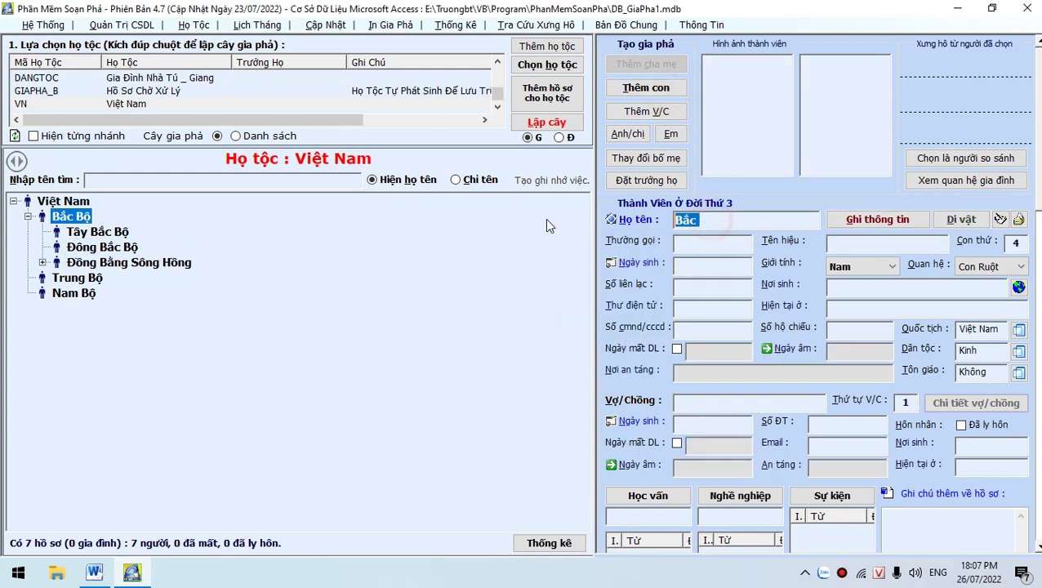
text(d)
text(ông bă)
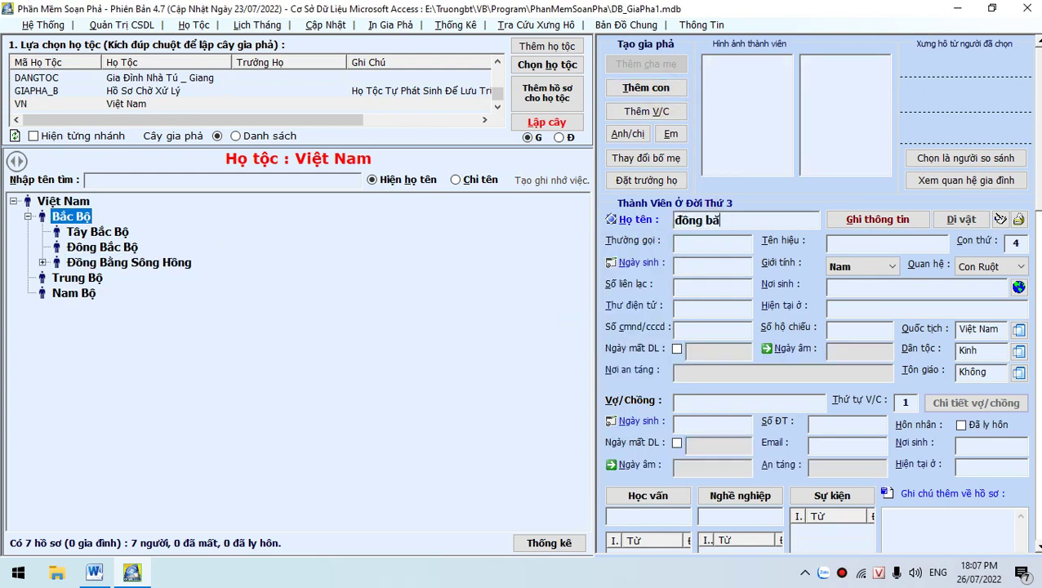
text(wfg)
click(902, 220)
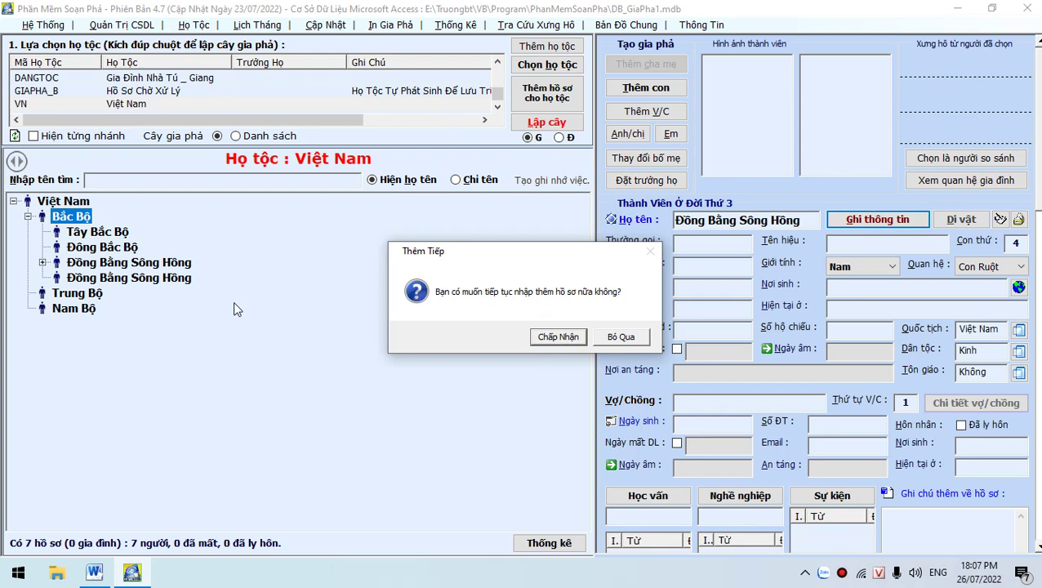
click(619, 336)
Step: Rebuild the Việt Nam clan tree and expand it down to the children of Bắc Bộ
click(570, 333)
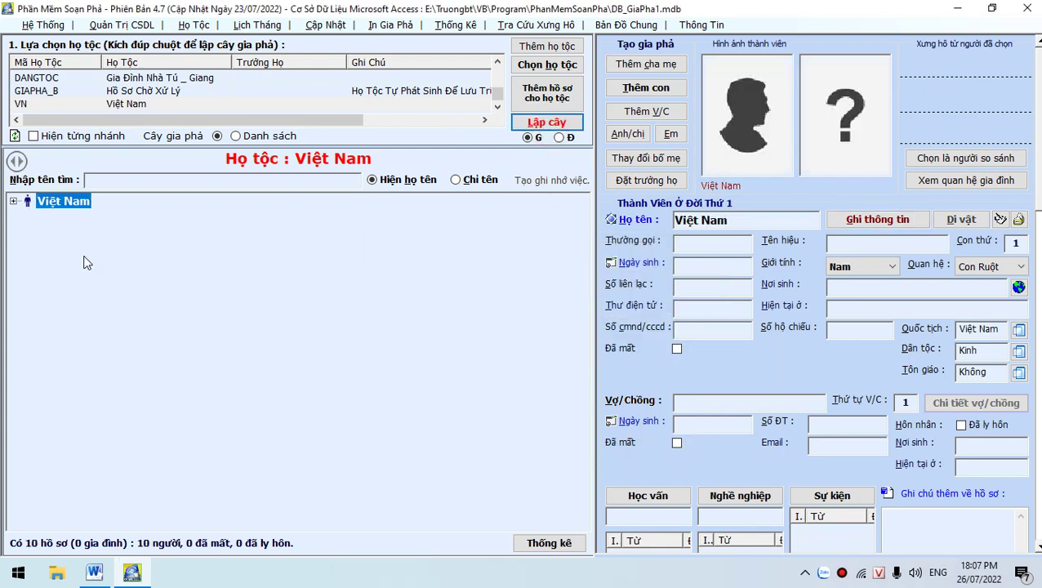
click(13, 201)
click(27, 216)
Step: Add Nam Định as the first child of the duplicate Đồng Bằng Sông Hồng and save the record
click(95, 278)
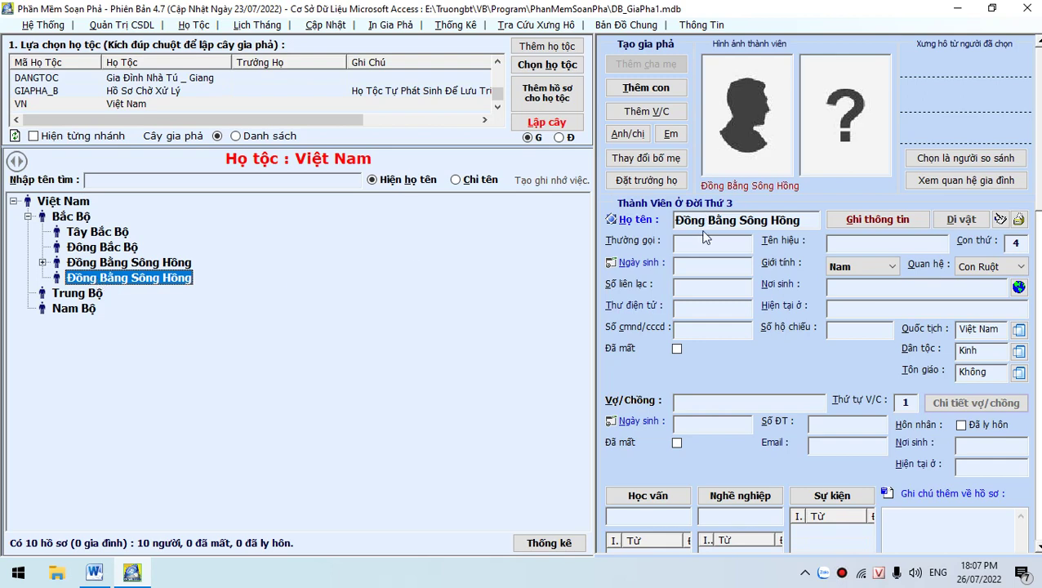
click(645, 88)
click(573, 335)
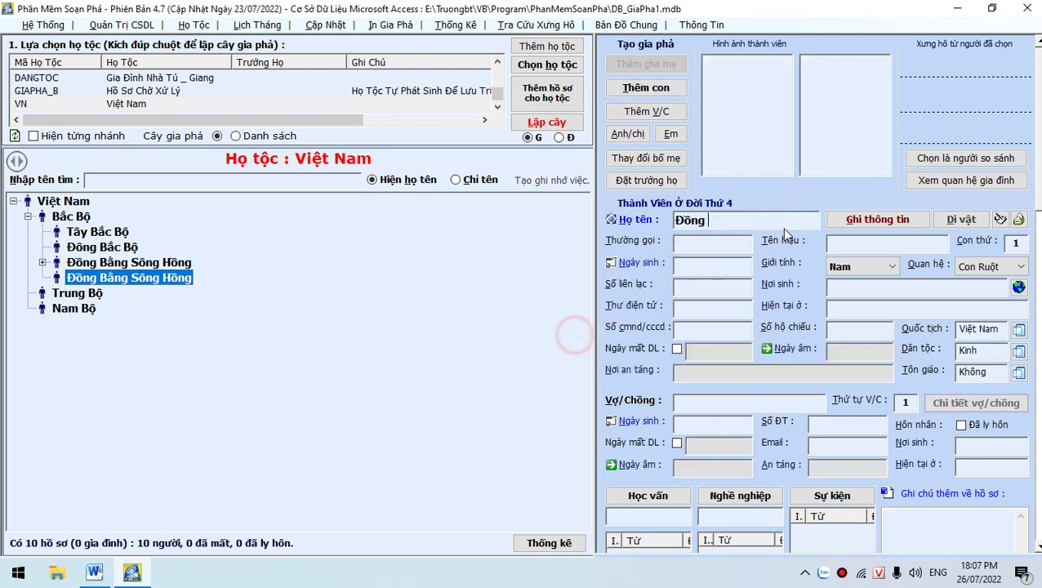
double_click(744, 219)
text(N)
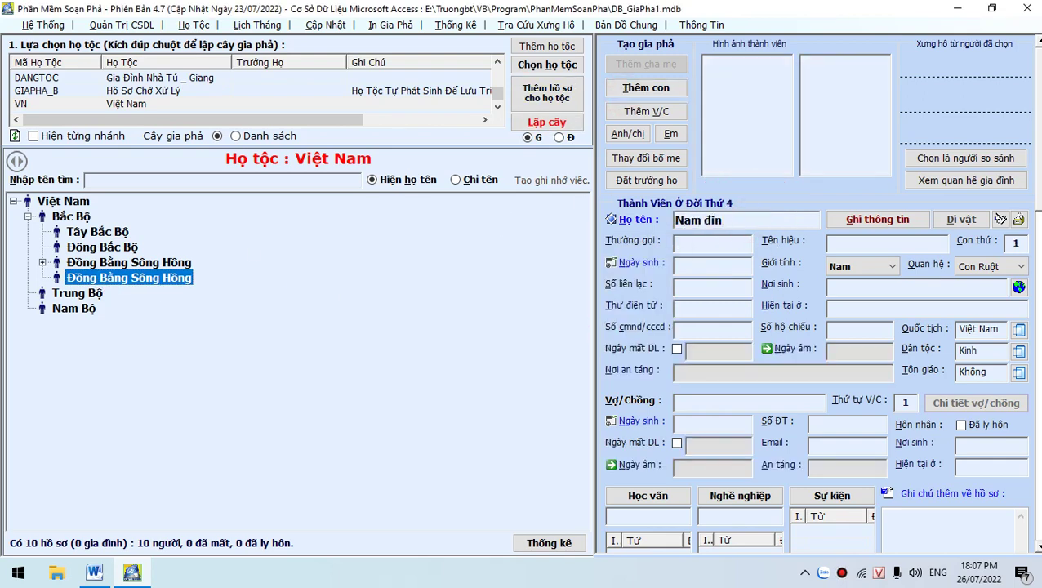
text(am định)
click(706, 310)
click(877, 219)
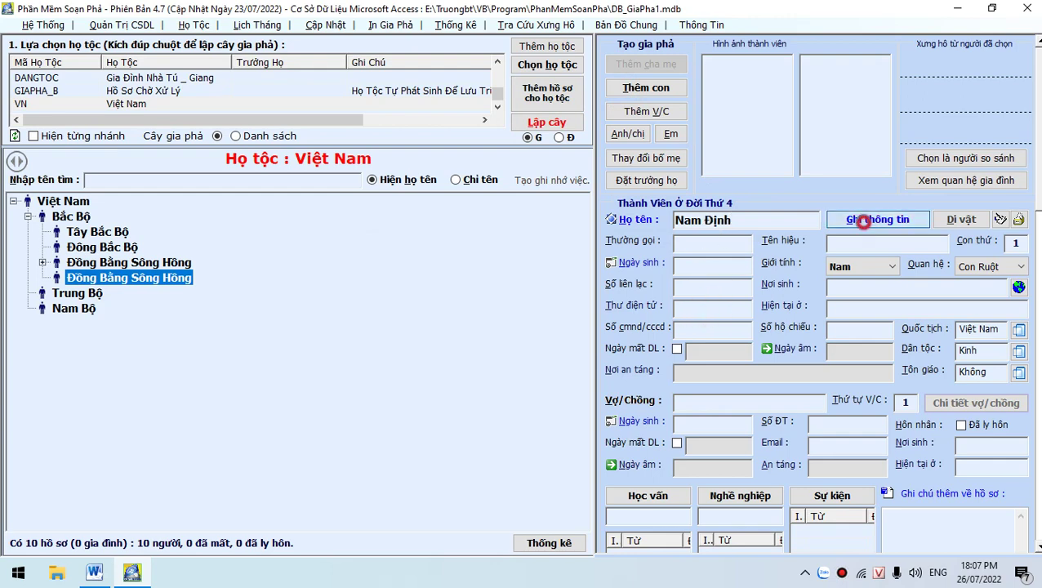
click(568, 336)
click(559, 337)
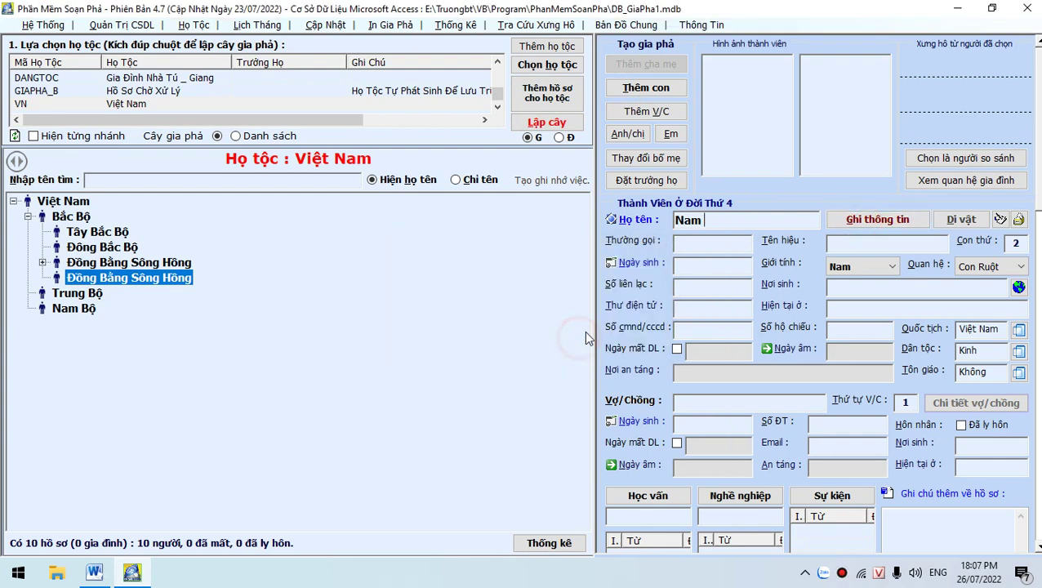
Step: Rebuild the clan tree and expand both Đồng Bằng Sông Hồng branches to compare their children
click(104, 279)
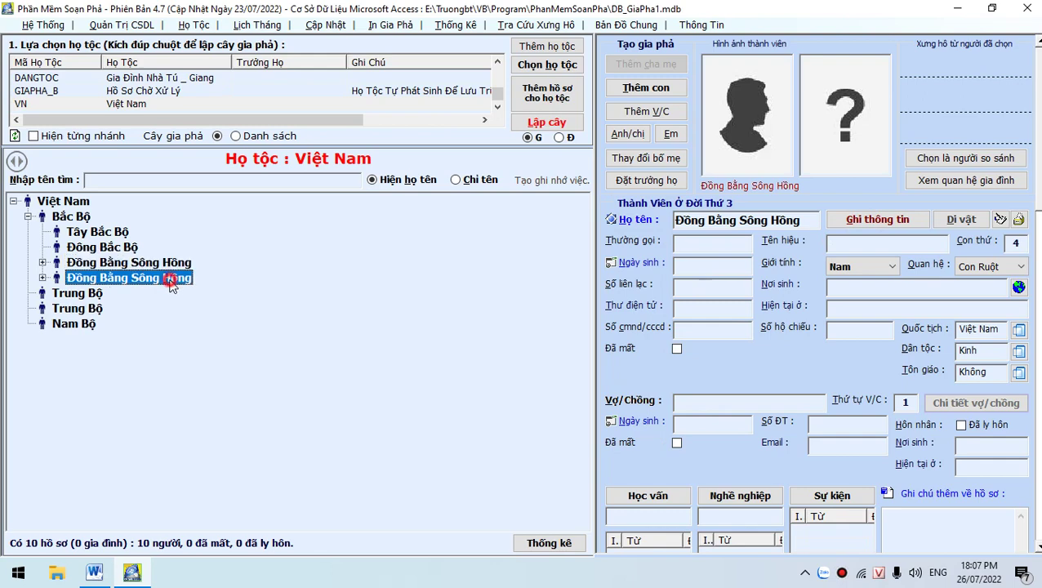
click(546, 123)
key(Return)
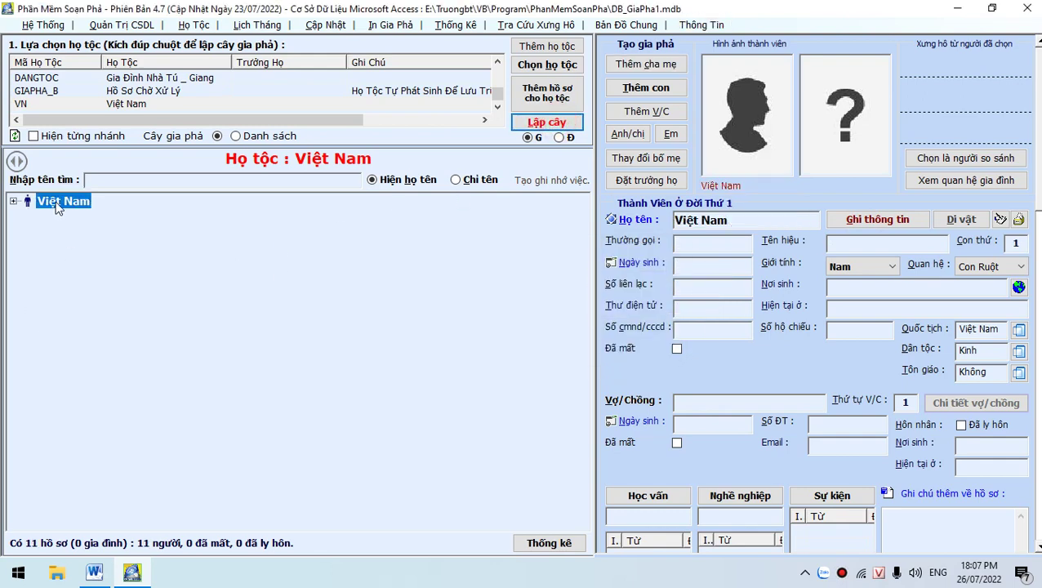
double_click(71, 217)
double_click(127, 262)
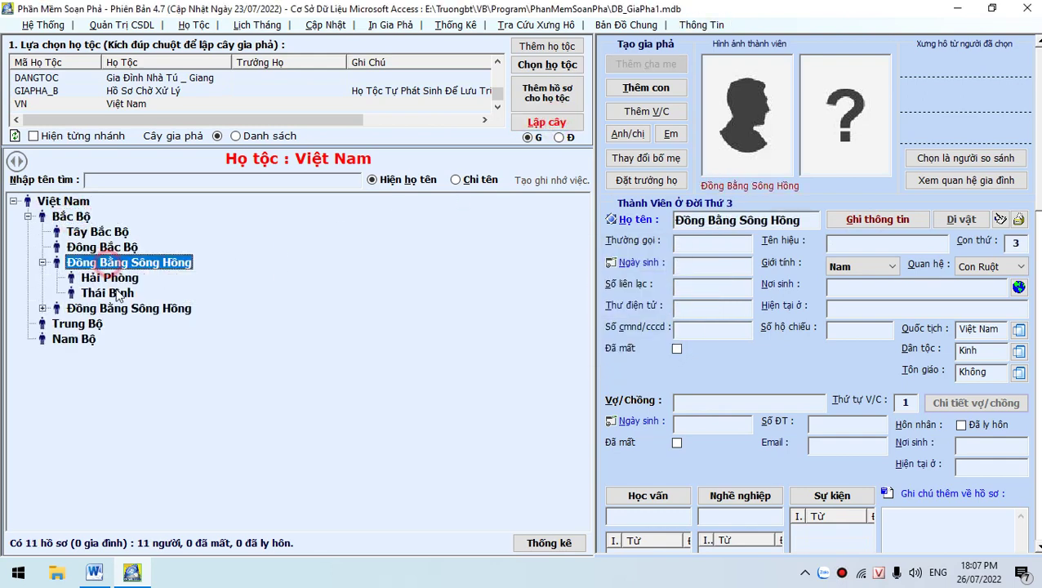
double_click(117, 308)
click(110, 324)
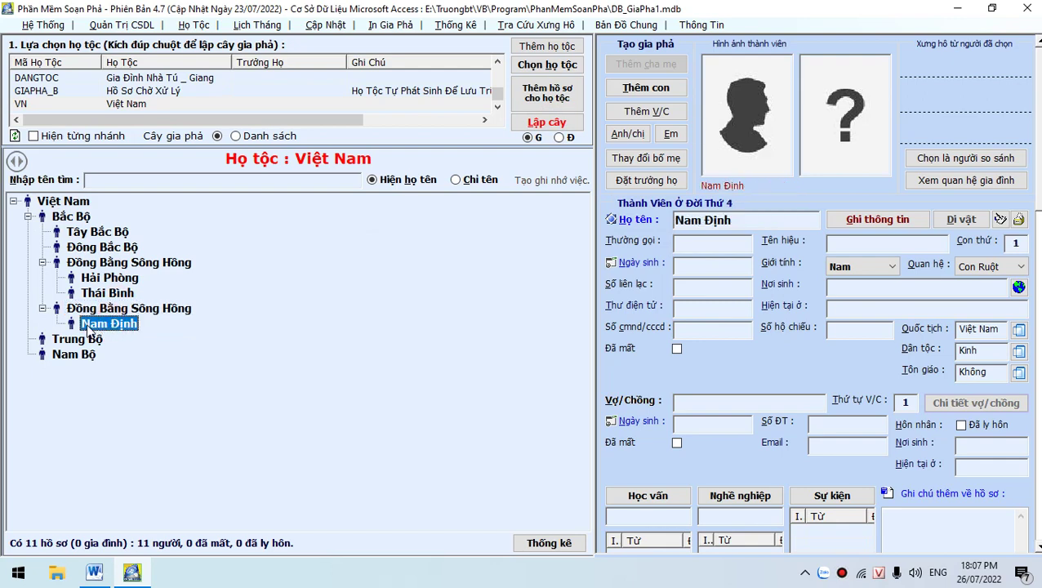
click(90, 264)
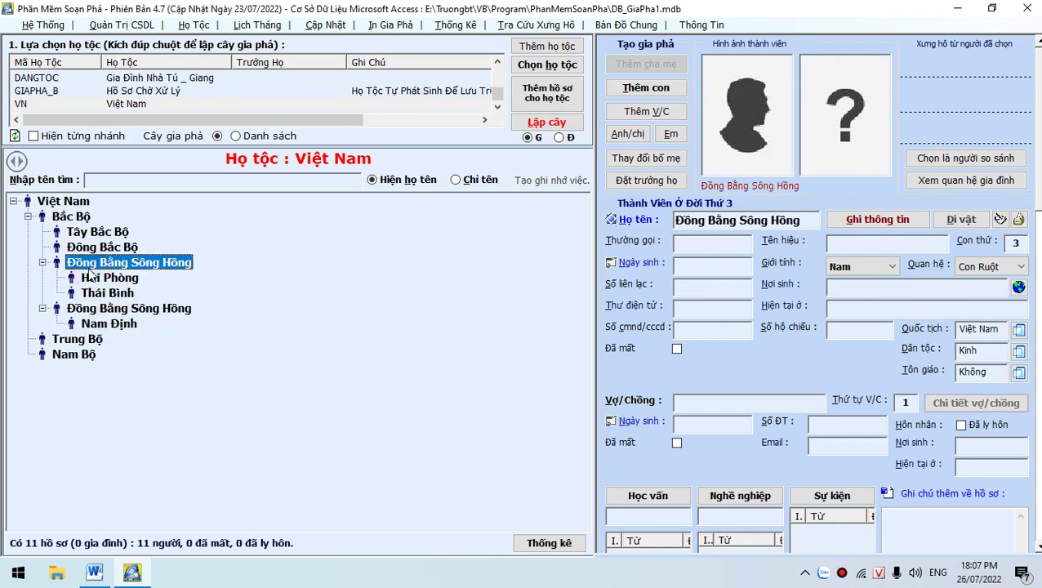
click(107, 326)
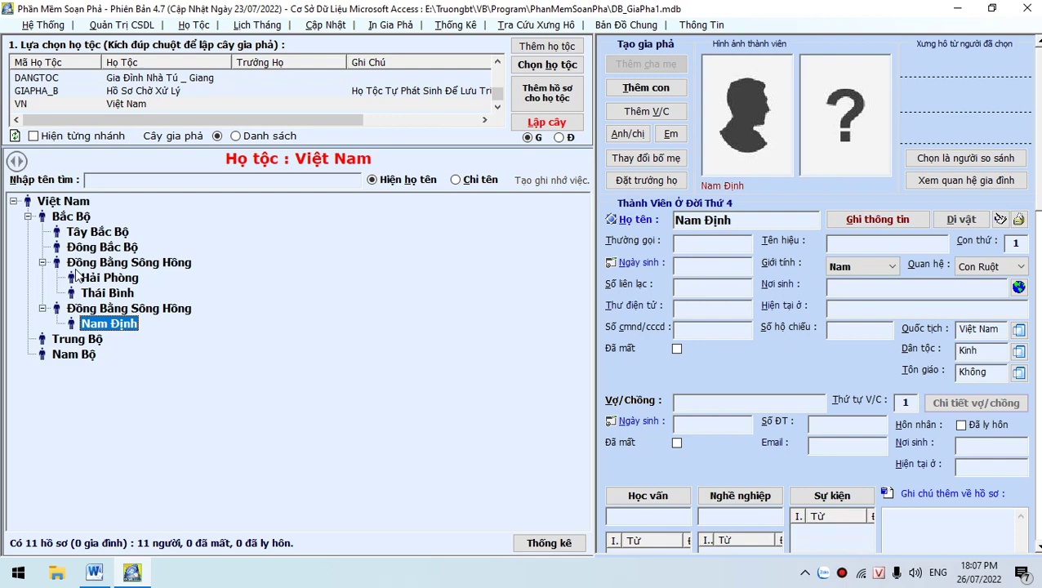
click(103, 310)
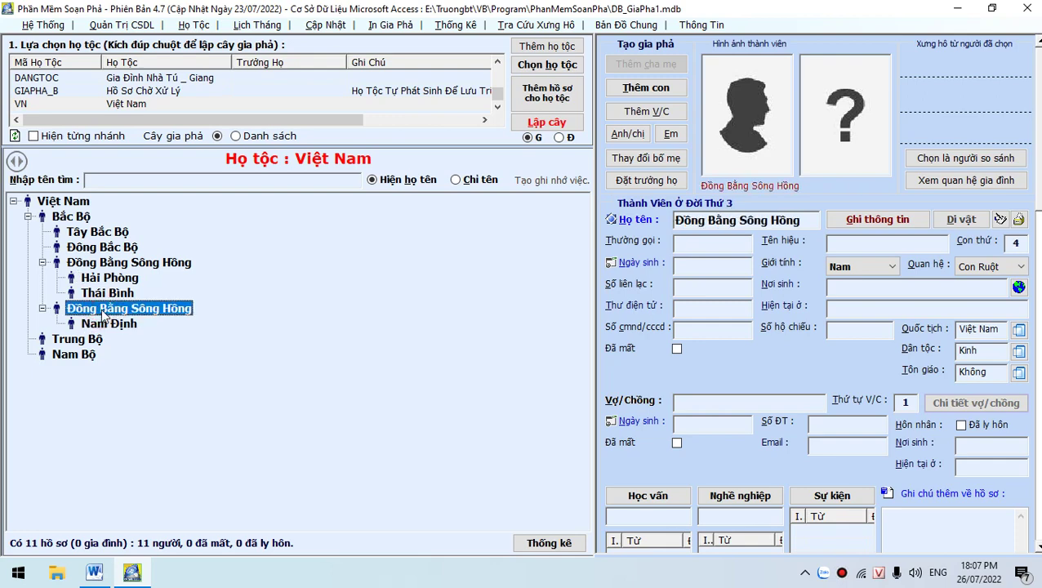
Step: Open the parent change for Nam Định, search the clan for "sông hồng" and compare the record codes of the two matches
click(106, 325)
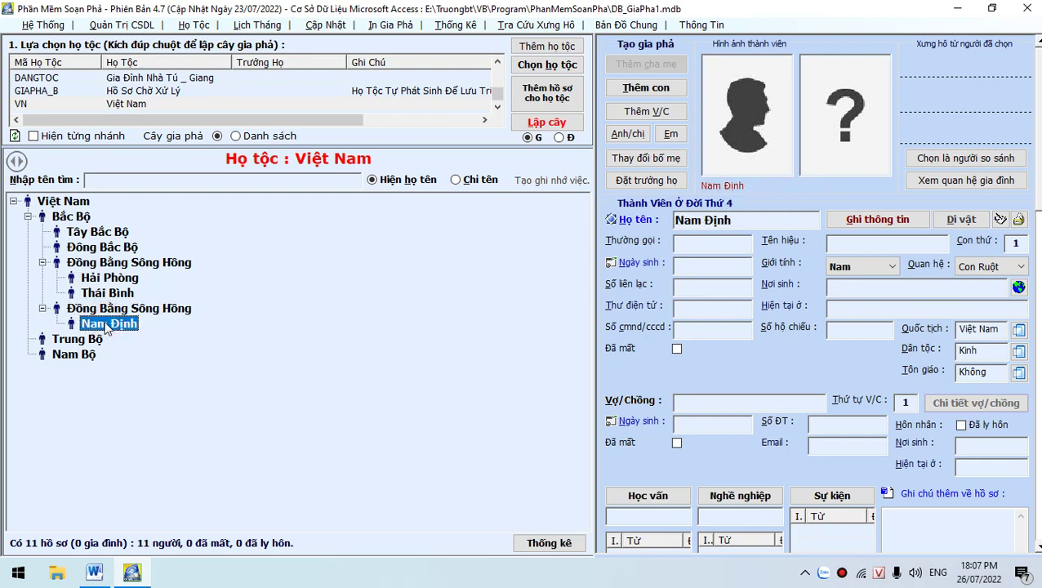
click(658, 160)
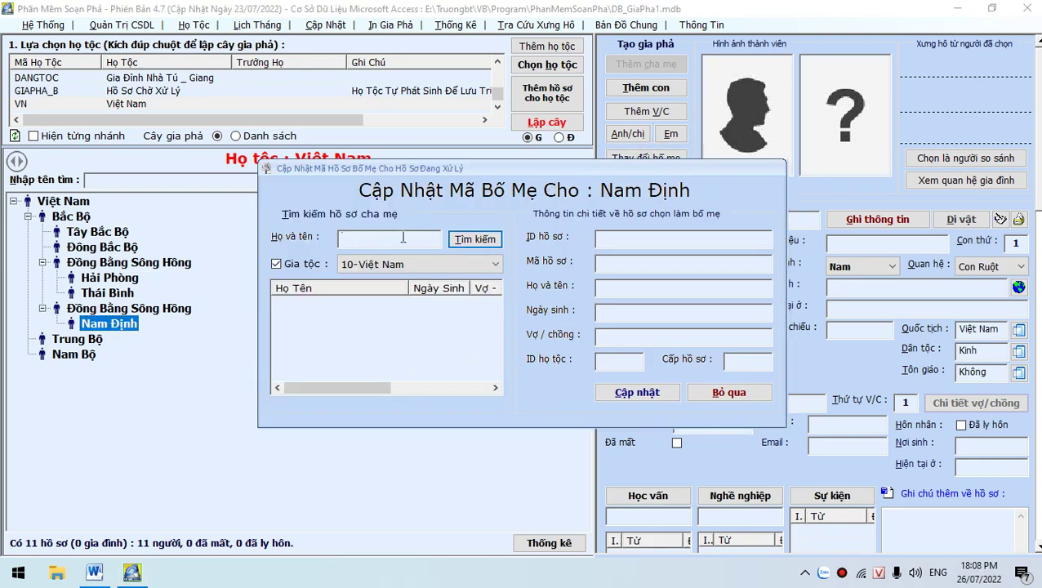
text(sông hôngf)
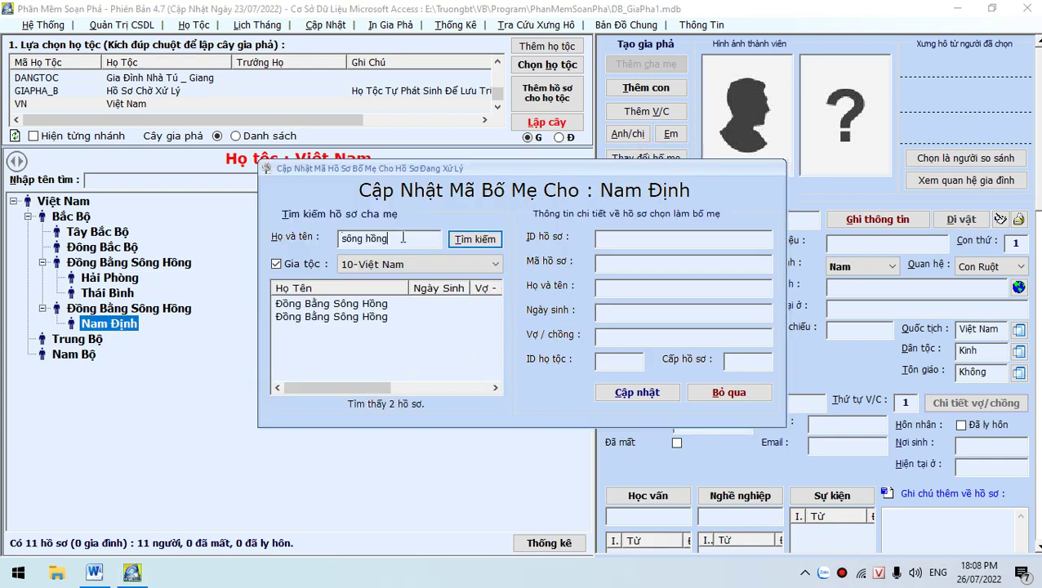
click(367, 306)
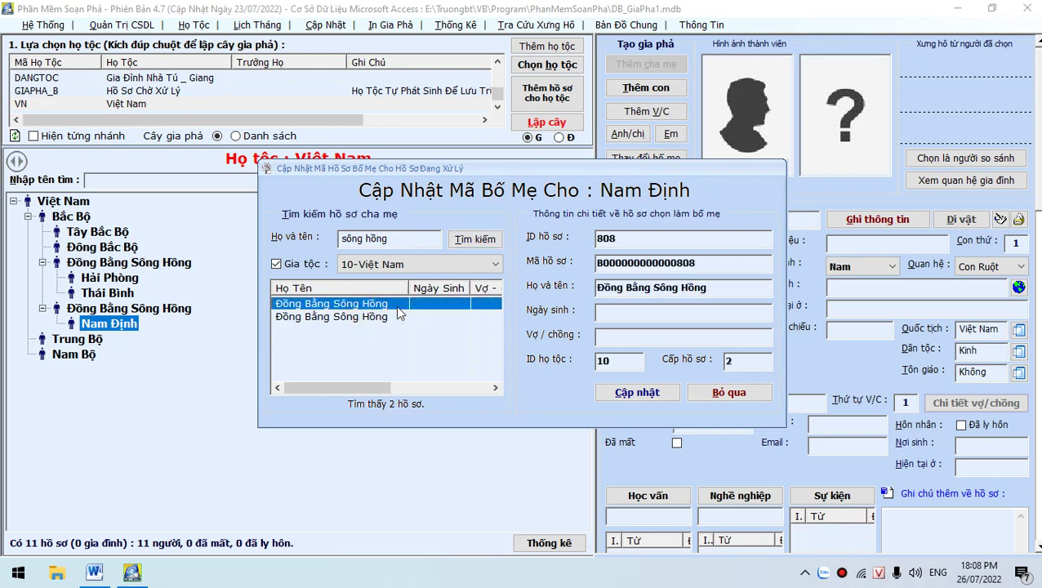
click(411, 318)
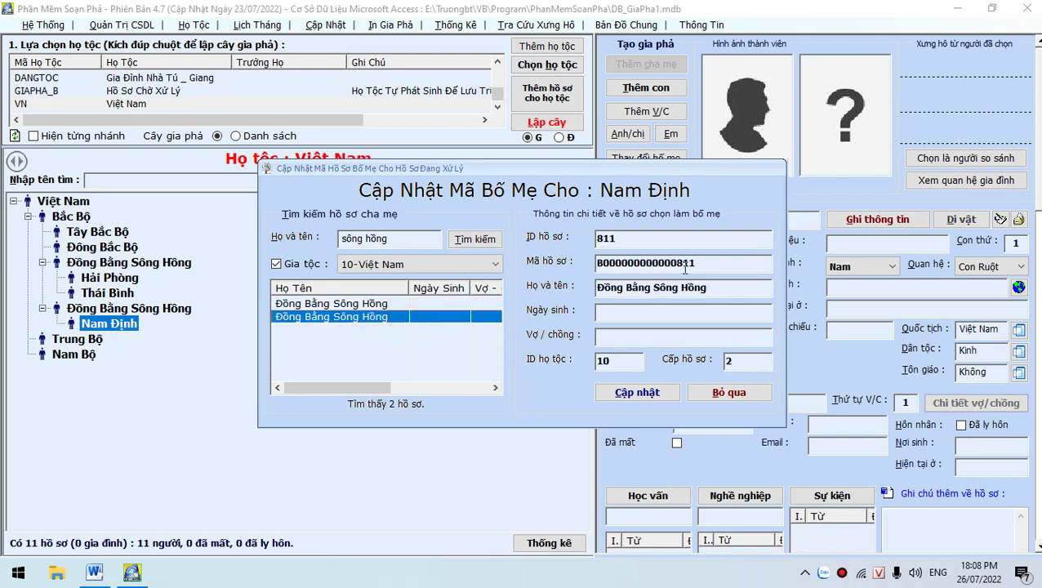
click(409, 310)
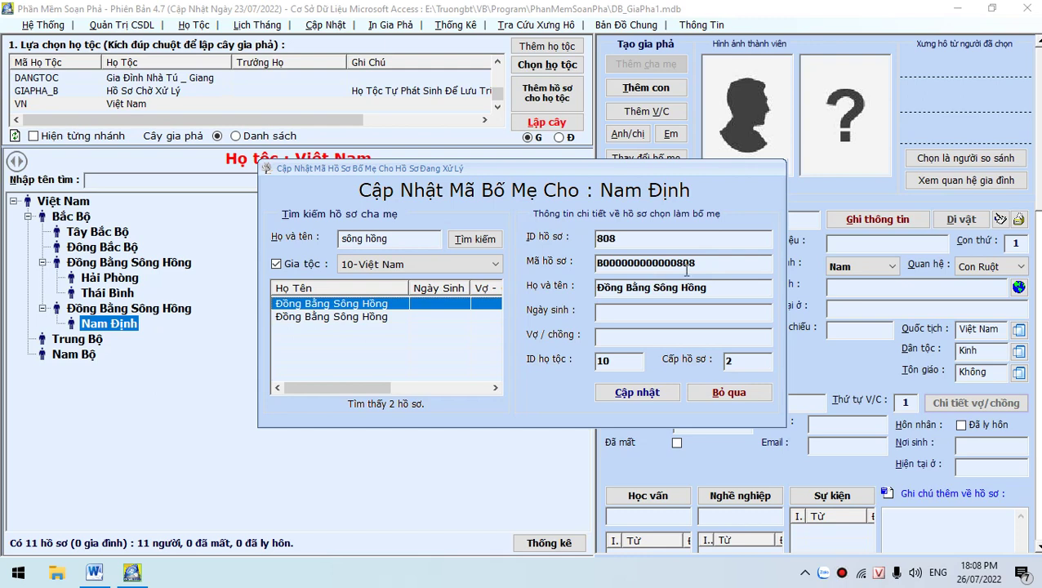
drag(688, 269, 707, 267)
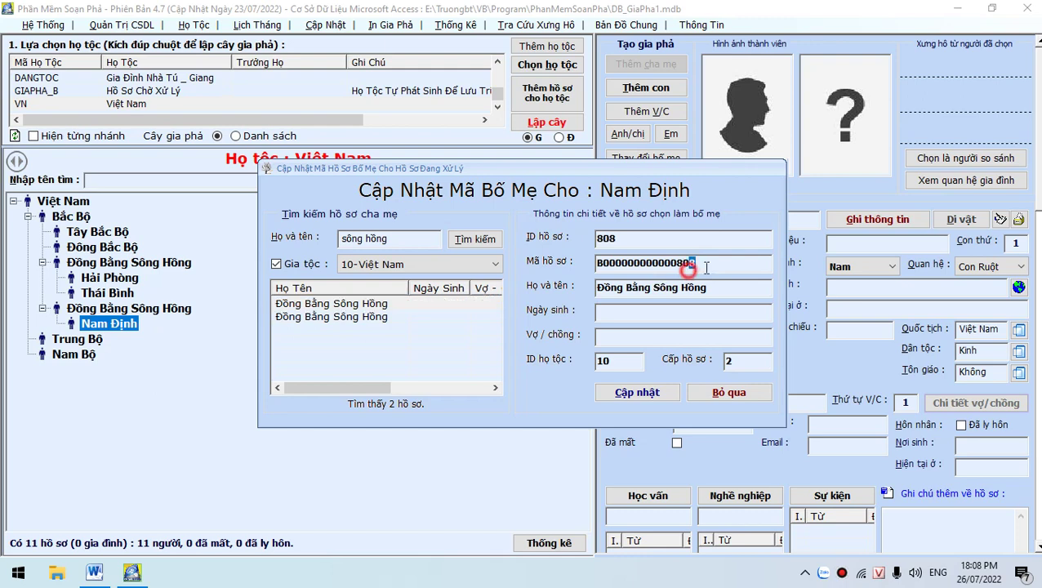
Step: Assign the first matching Đồng Bằng Sông Hồng record as Nam Định's parent, and rebuild the clan tree
click(383, 304)
click(625, 392)
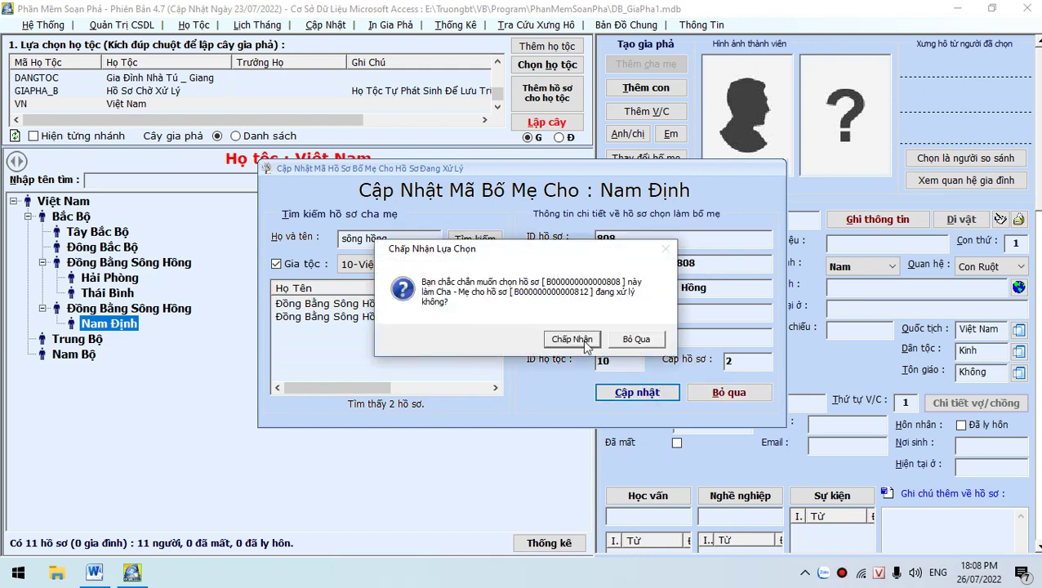
click(634, 341)
click(377, 305)
click(629, 396)
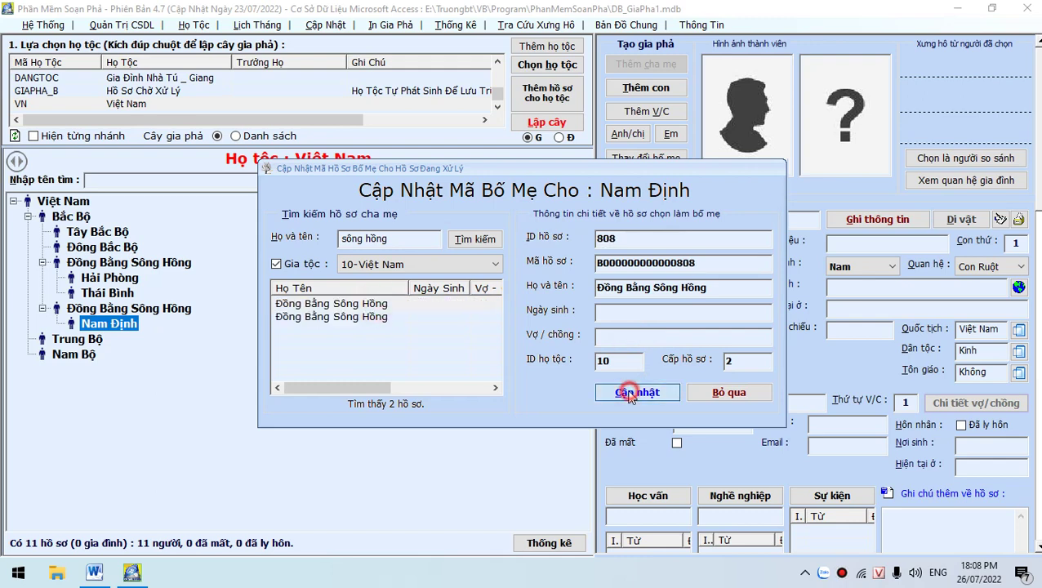
click(581, 337)
click(623, 339)
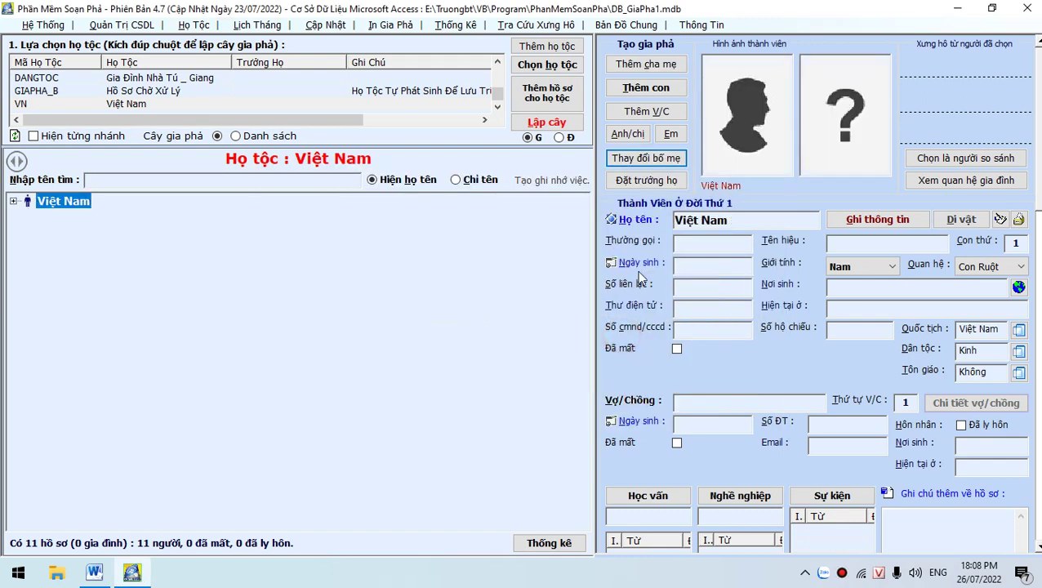
click(546, 121)
click(564, 335)
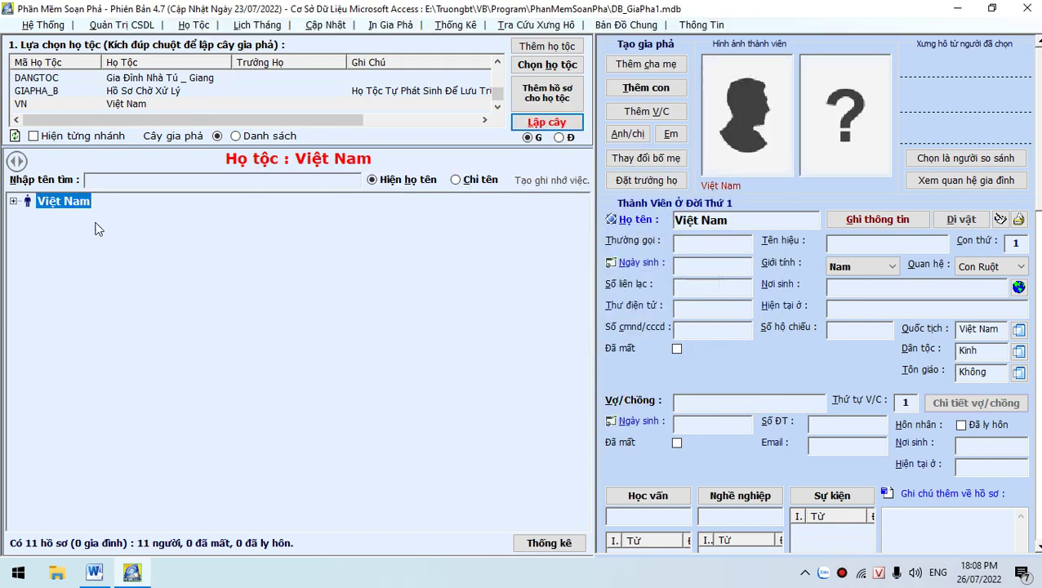
Step: Expand the clan tree to review the original Đồng Bằng Sông Hồng's children, and select the duplicate Đồng Bằng Sông Hồng
click(13, 201)
click(28, 216)
click(42, 262)
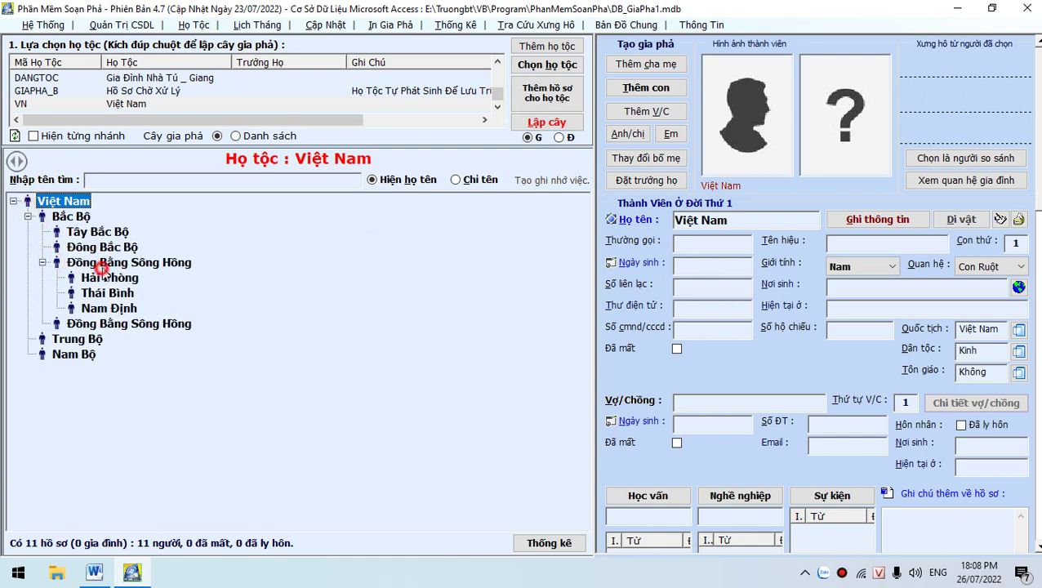
click(102, 266)
click(106, 293)
click(111, 324)
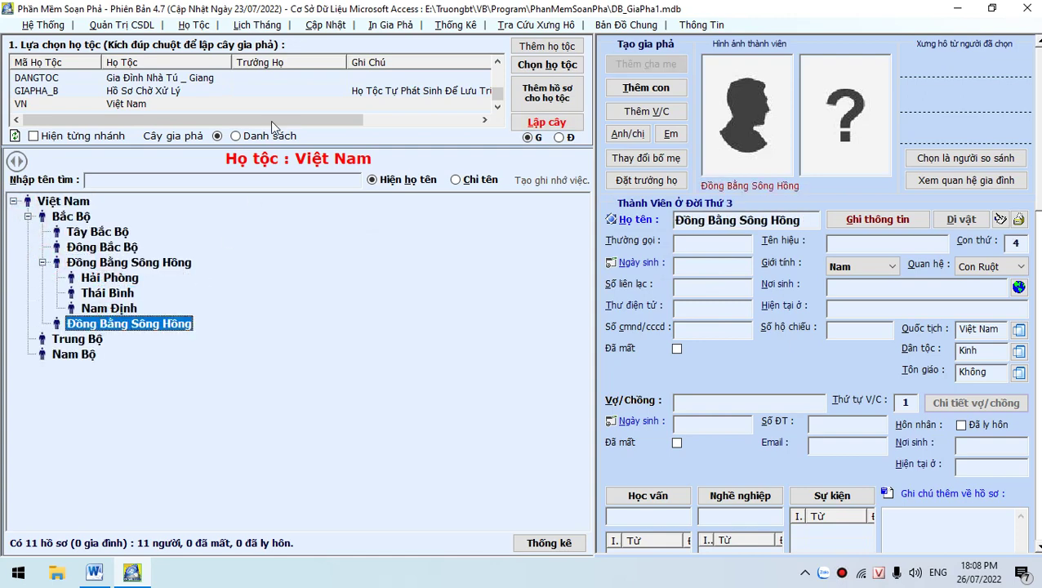
Step: Open record deletion for the duplicate Đồng Bằng Sông Hồng and load the second match's details to check its descendants
click(340, 28)
click(327, 40)
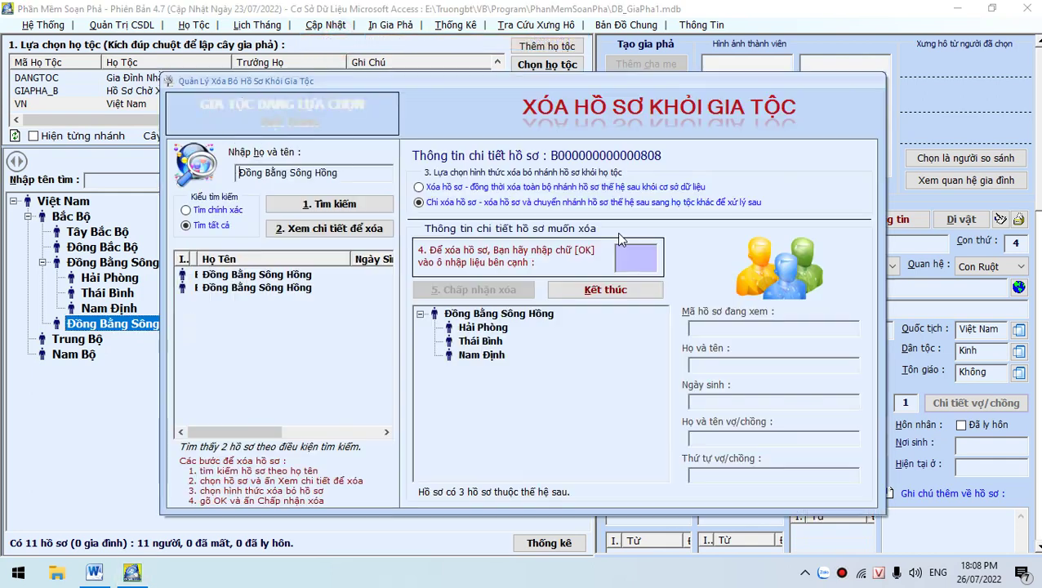
click(300, 285)
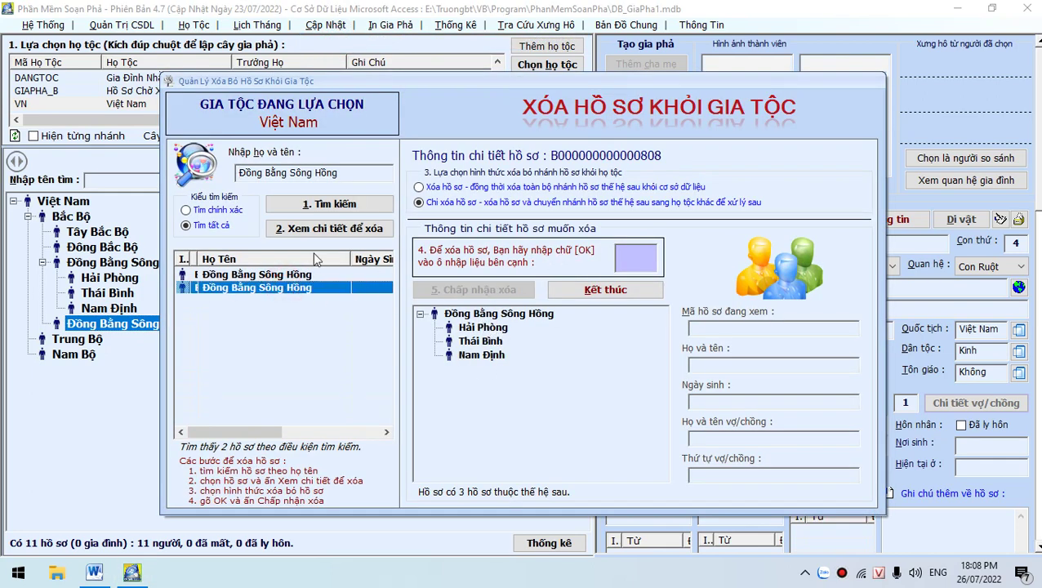
click(329, 229)
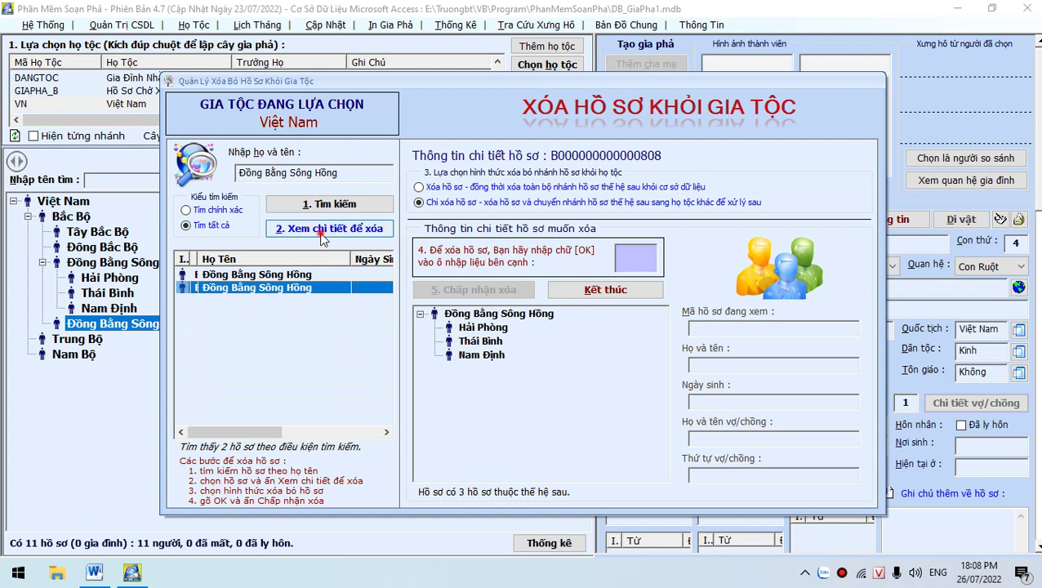
click(583, 338)
click(457, 314)
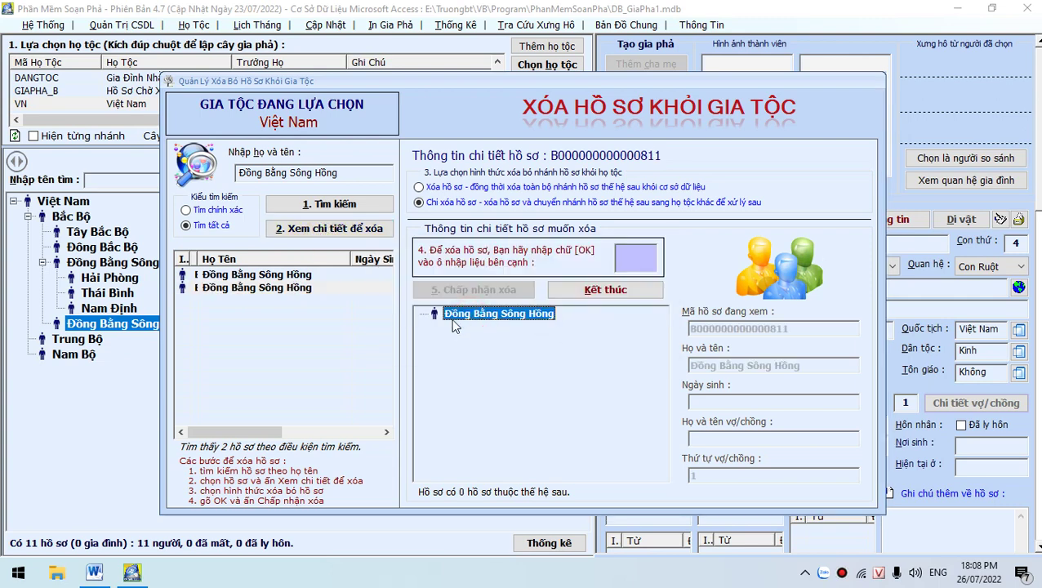
Step: Load the first matching Đồng Bằng Sông Hồng record's details and examine its child Nam Định for comparison
click(280, 278)
click(329, 229)
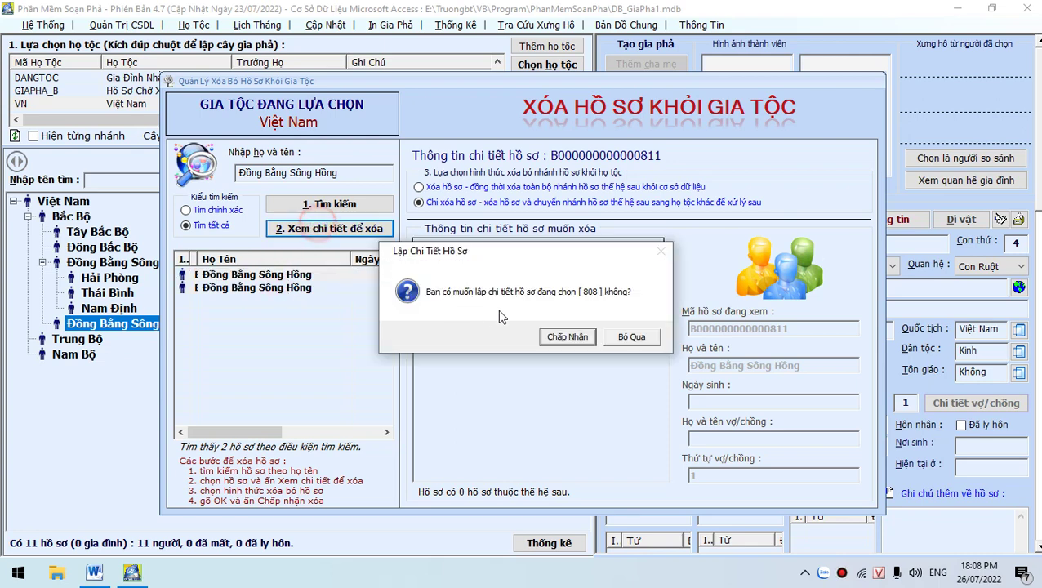
click(576, 335)
click(481, 355)
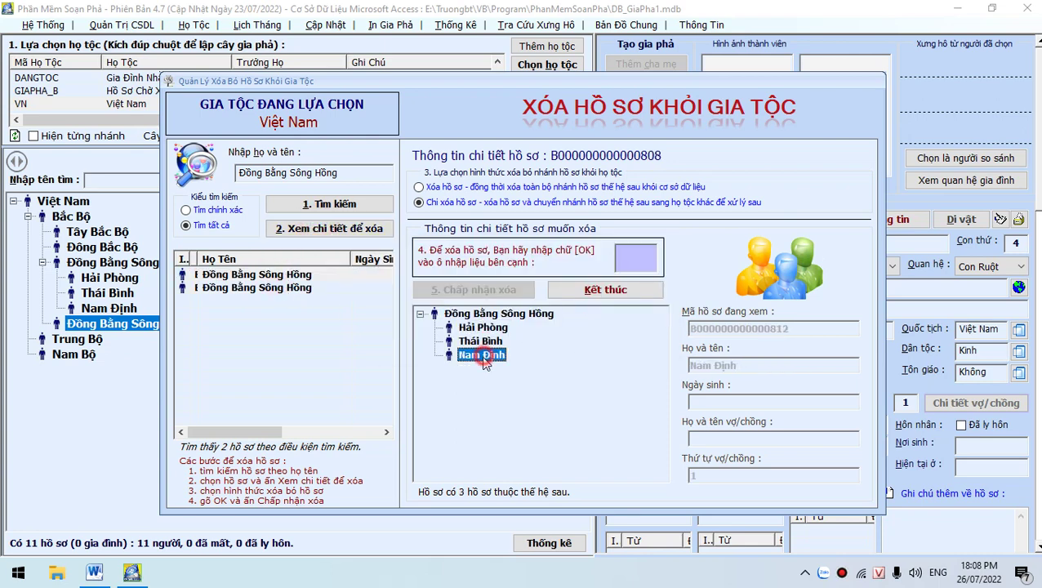
Step: Reload the second matching Đồng Bằng Sông Hồng record and delete it, entering OK as the confirmation text
click(269, 288)
click(329, 229)
click(562, 335)
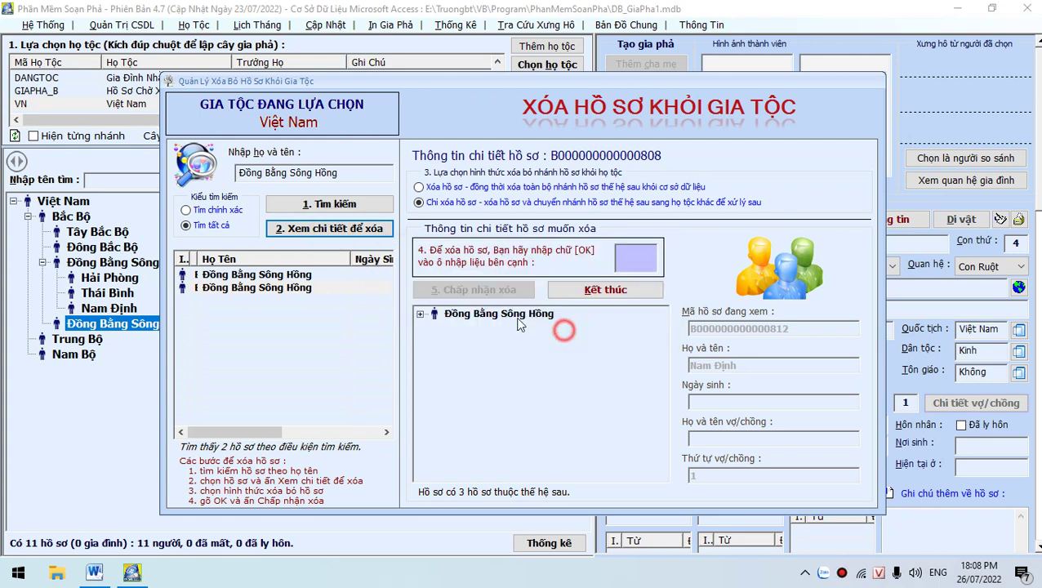
click(487, 315)
click(635, 258)
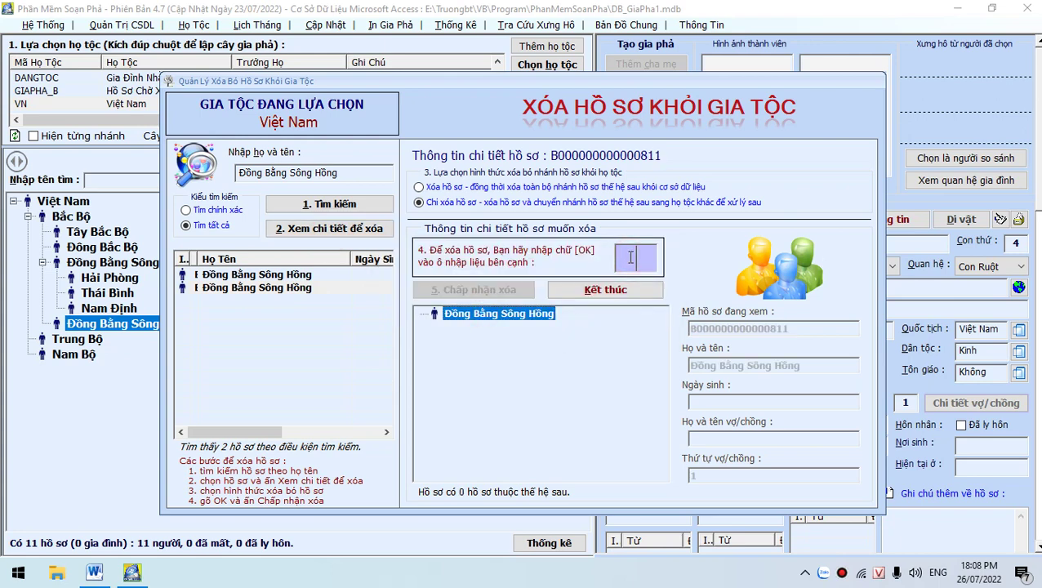
text(OK)
click(478, 290)
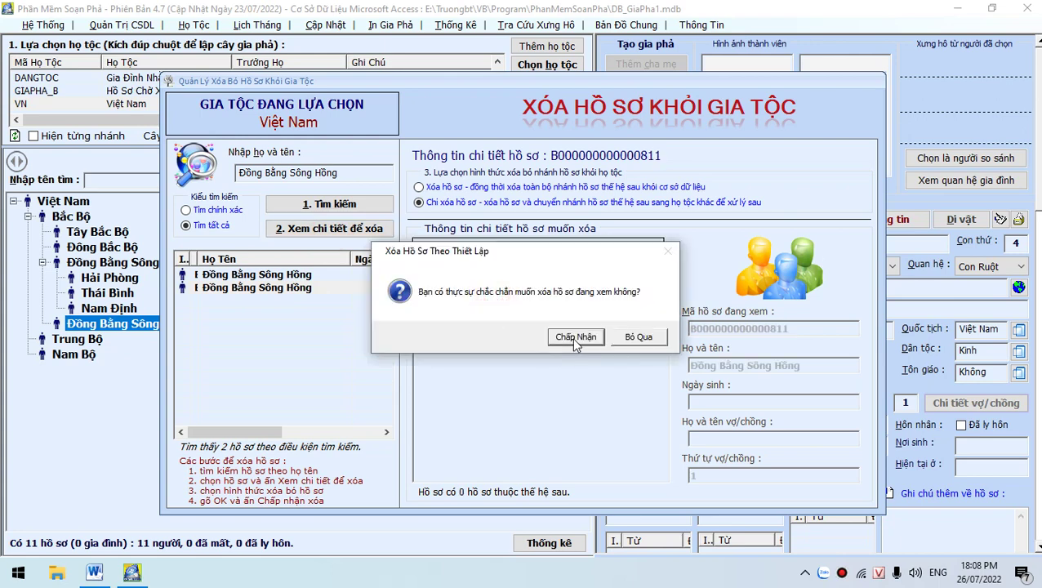
click(574, 337)
click(641, 338)
click(622, 296)
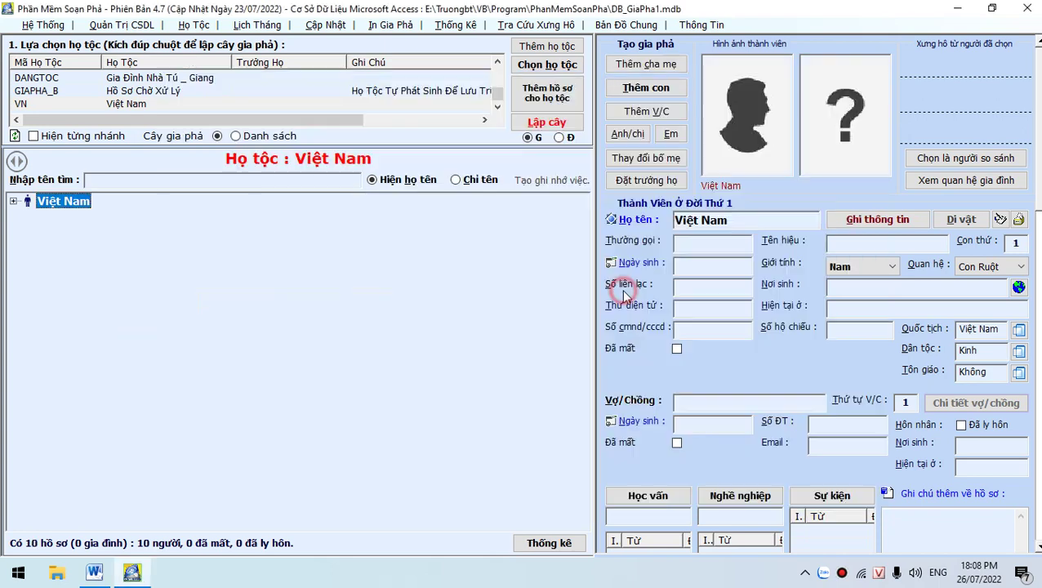
Step: Expand Việt Nam, Bắc Bộ and the remaining Đồng Bằng Sông Hồng to check the tree after the deletion
click(13, 201)
click(28, 216)
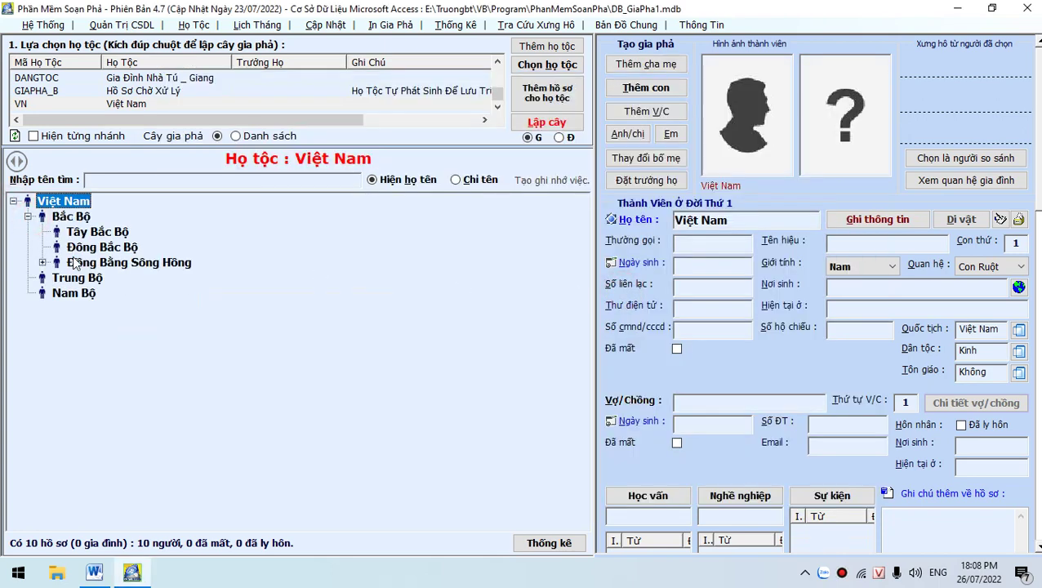
double_click(85, 262)
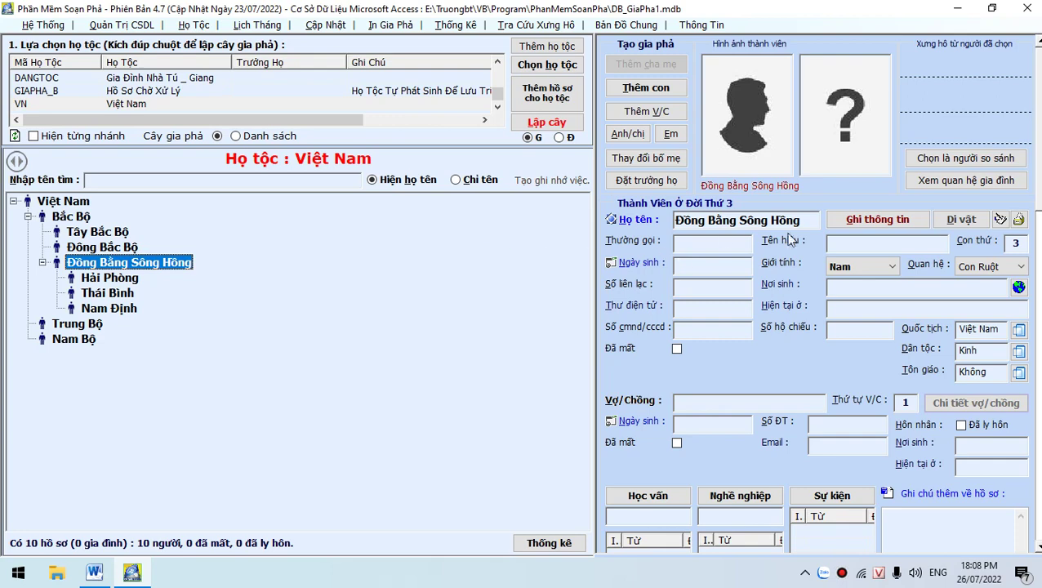
Step: Add a new child record named Đồng Bằng Sông Hồng under Bắc Bộ and save it without adding another
click(72, 217)
click(646, 87)
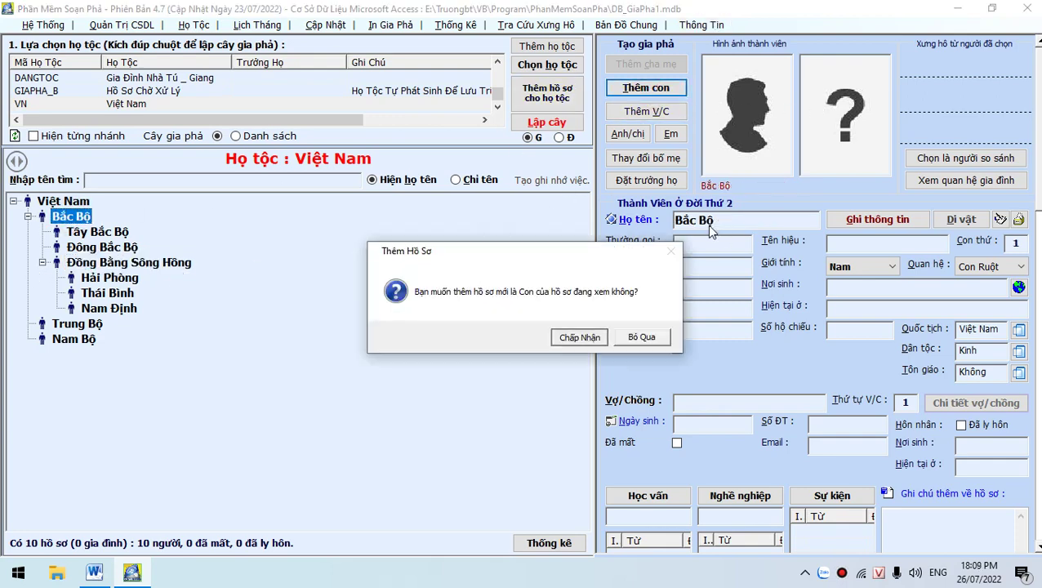
key(Return)
text(đông)
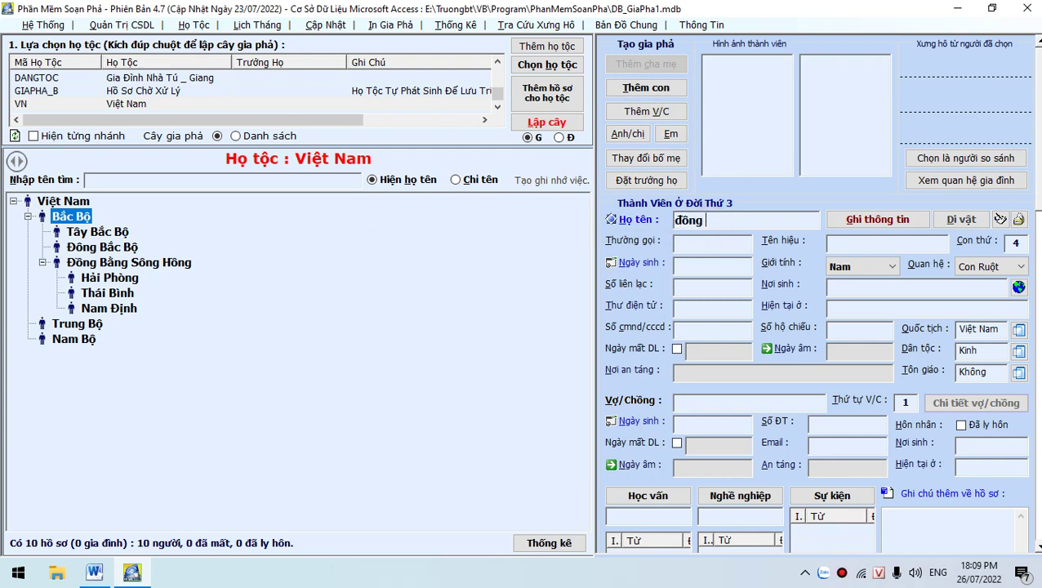
text( bằng sông hông)
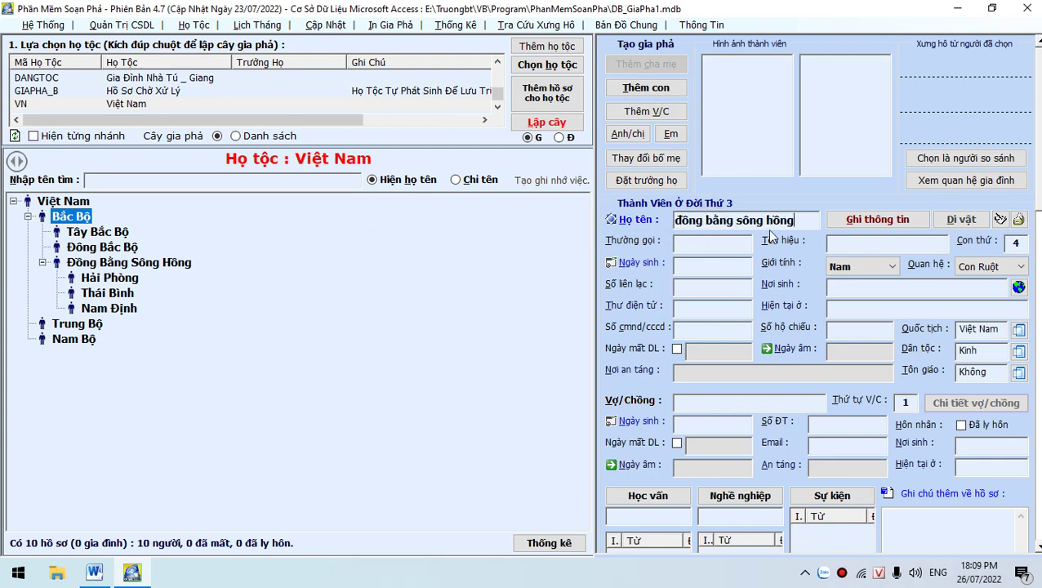
click(854, 222)
click(560, 336)
click(621, 337)
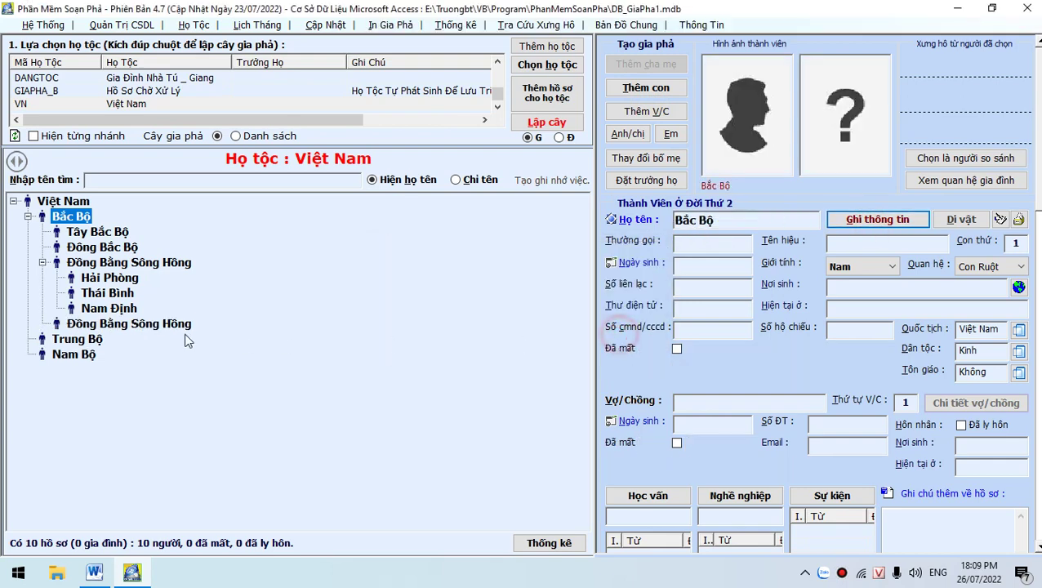
Step: Add Hà Nội as the first child of the duplicate Đồng Bằng Sông Hồng, save it and continue with another child
click(173, 325)
click(637, 87)
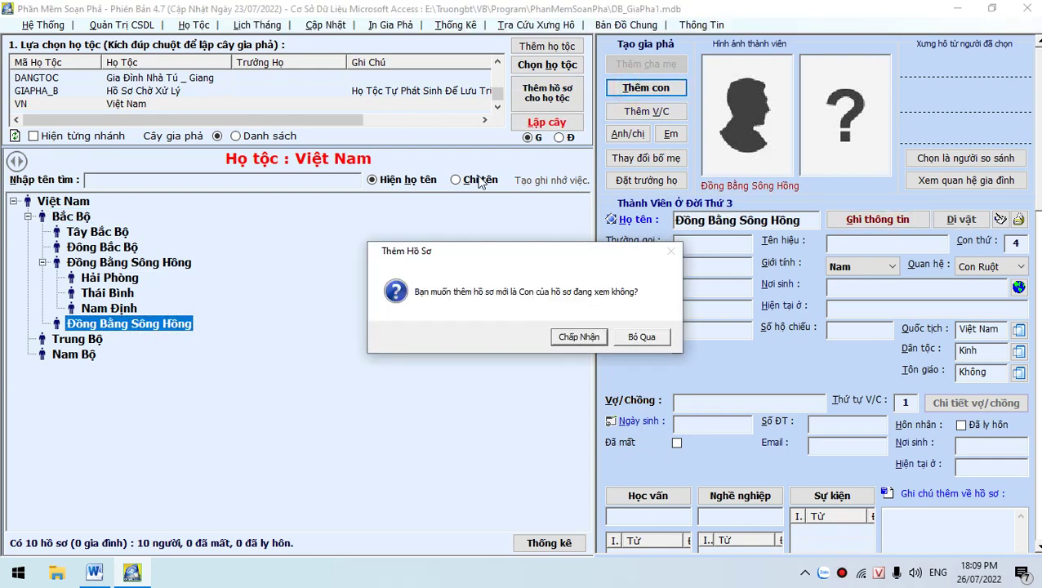
click(579, 336)
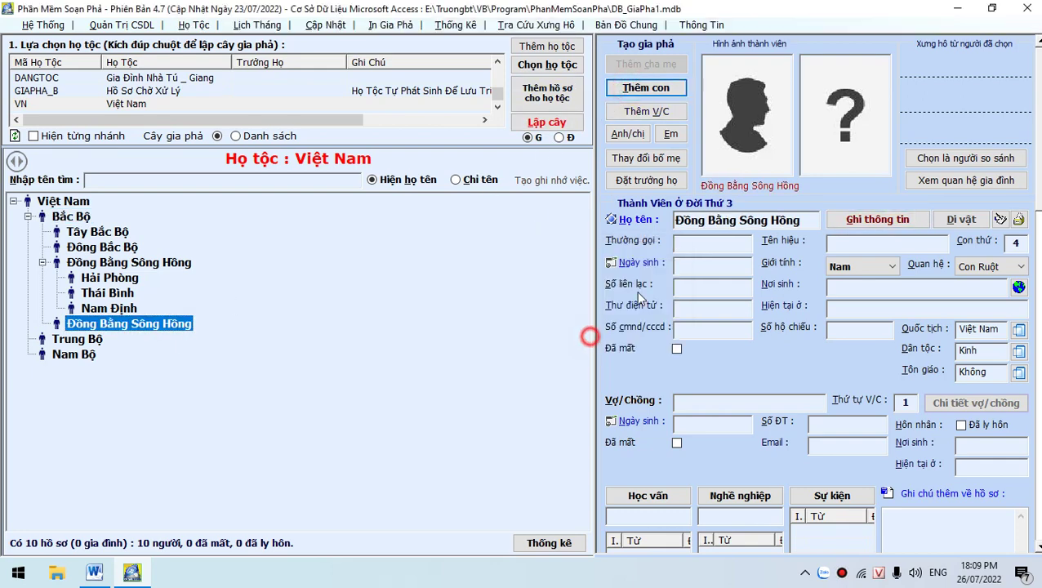
text(hà nội)
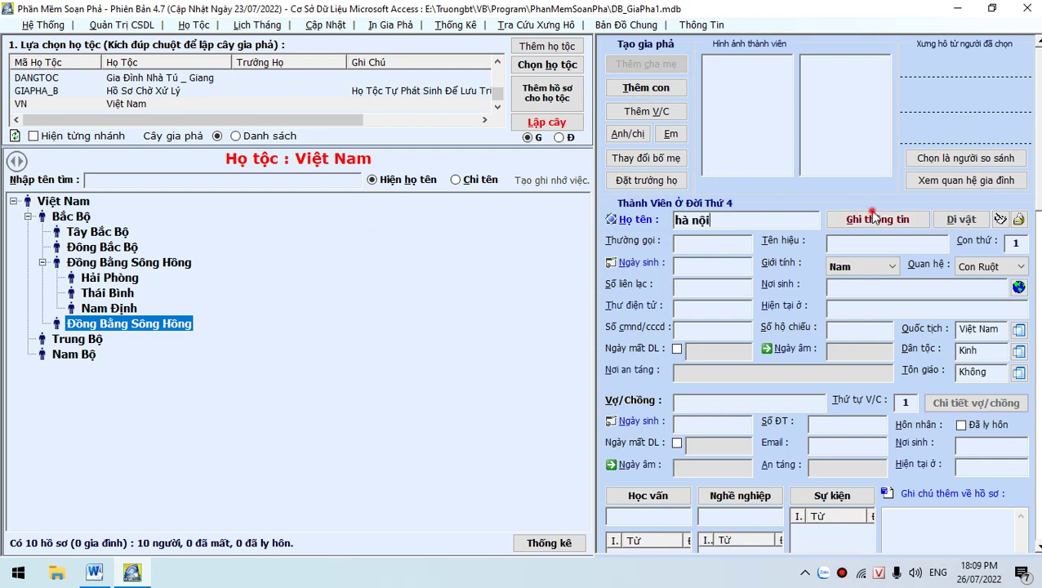
click(872, 219)
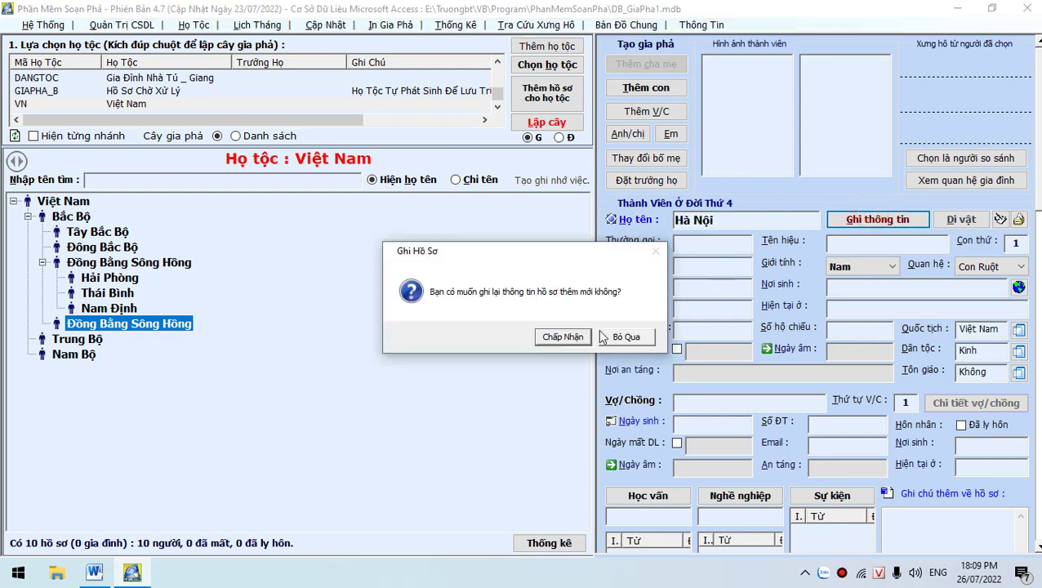
click(560, 337)
click(563, 337)
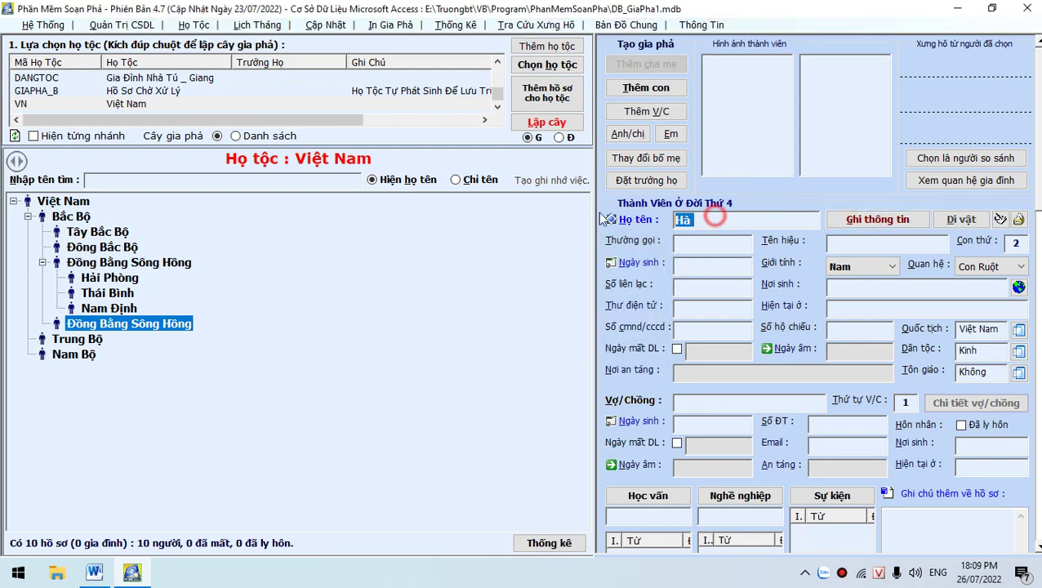
Step: Name the second child of the duplicate Hải Dương, save it and continue with another child
text(hải dươ)
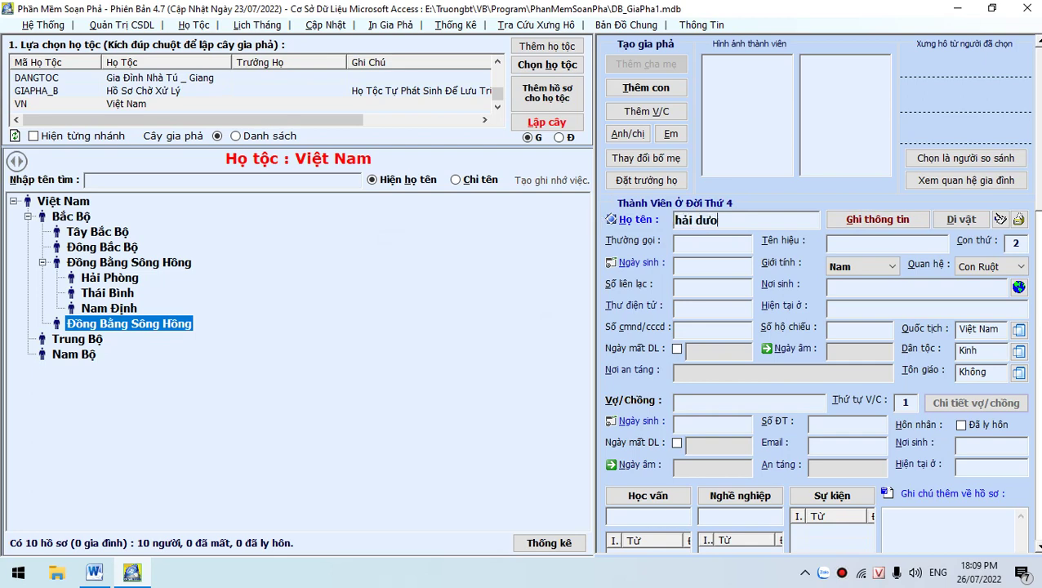
text(ng)
click(849, 219)
click(563, 337)
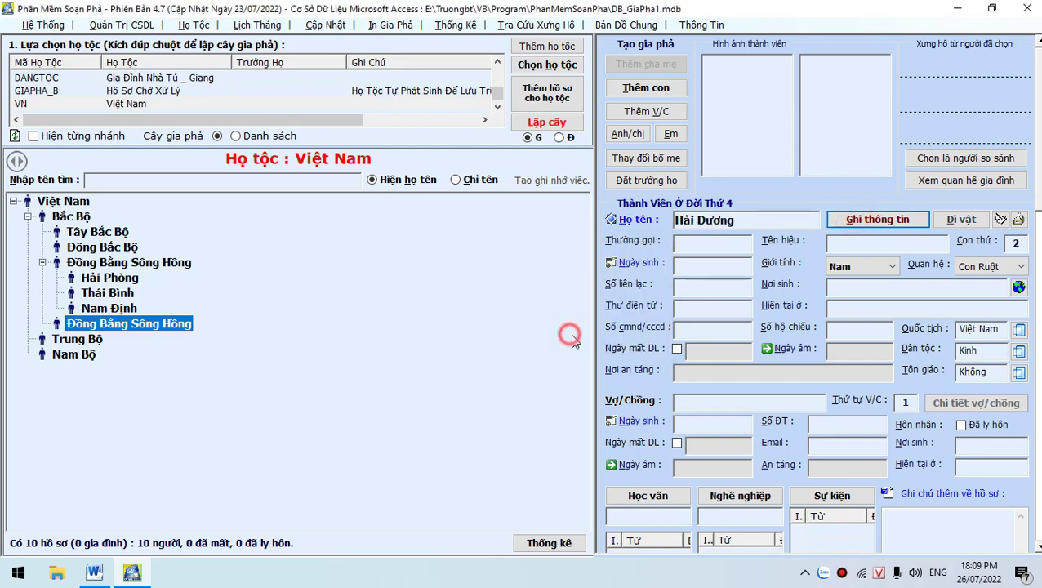
click(574, 337)
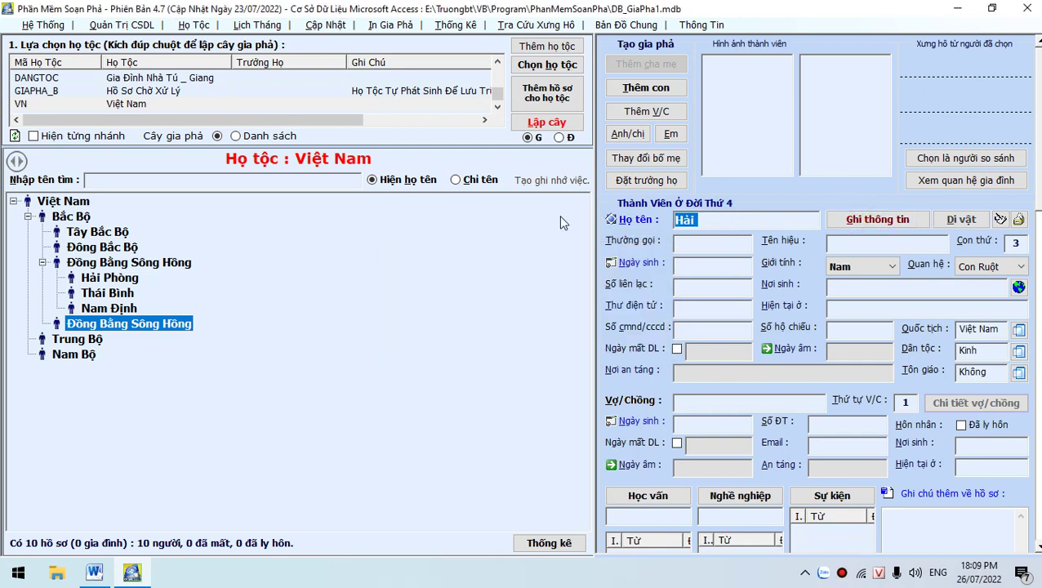
Step: Name the third child of the duplicate Ninh Bình, save it and stop adding children
text(ninh bình)
click(866, 218)
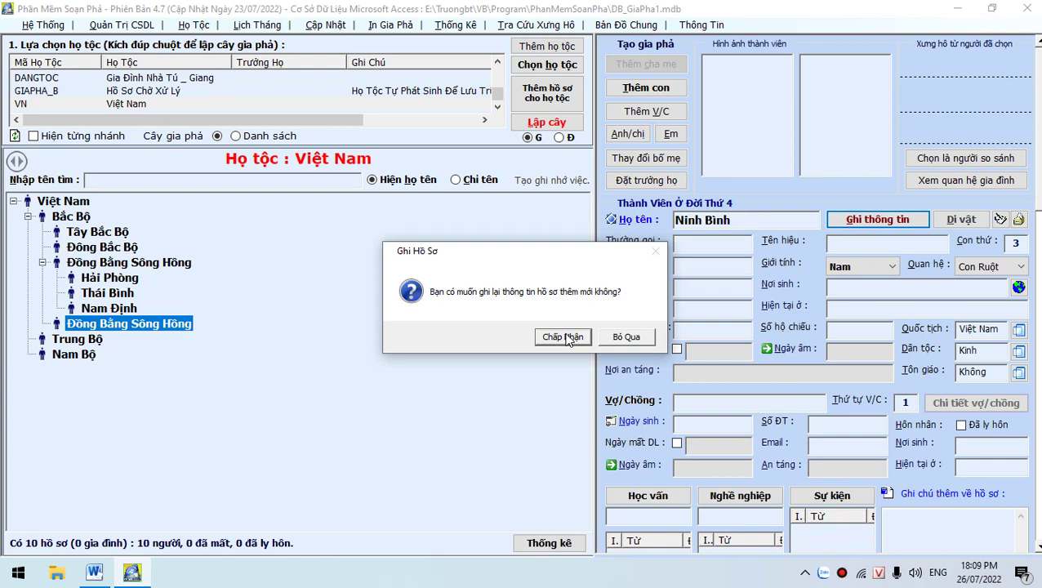
click(567, 338)
click(624, 338)
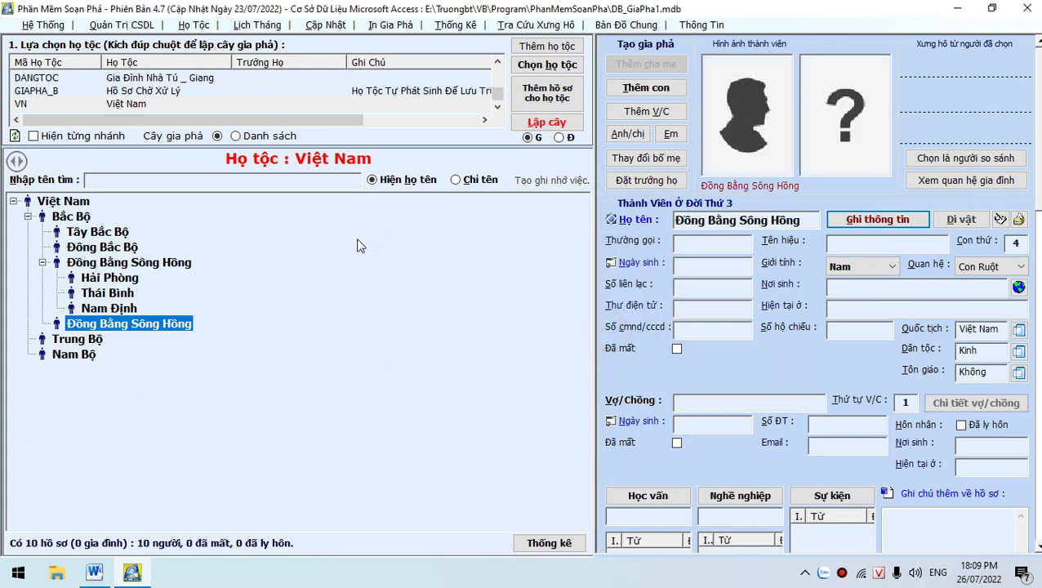
Step: Rebuild the clan tree, expand both Đồng Bằng Sông Hồng branches and select Hà Nội under the duplicate
click(546, 121)
click(12, 200)
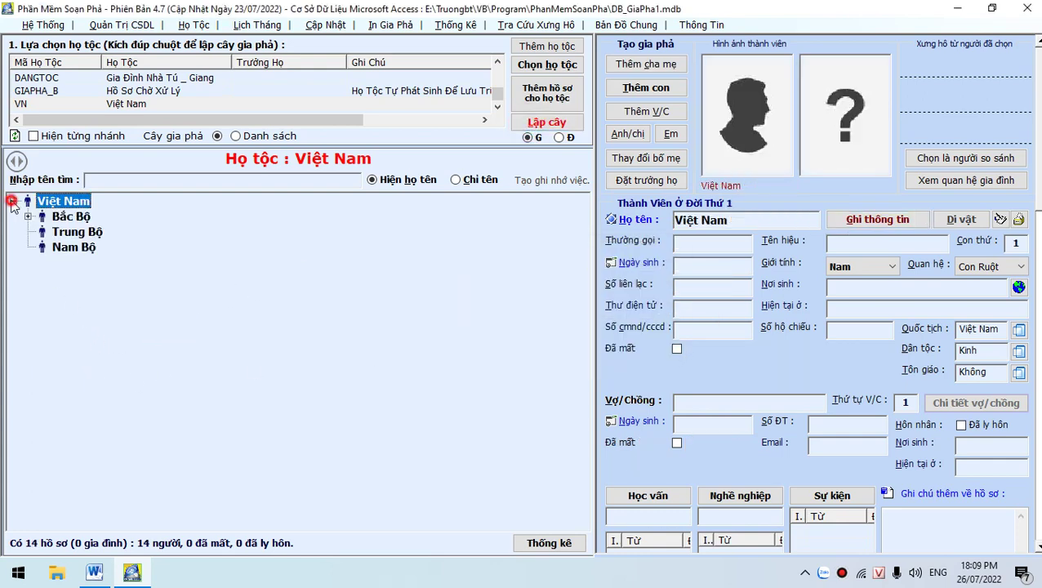
click(27, 216)
click(47, 279)
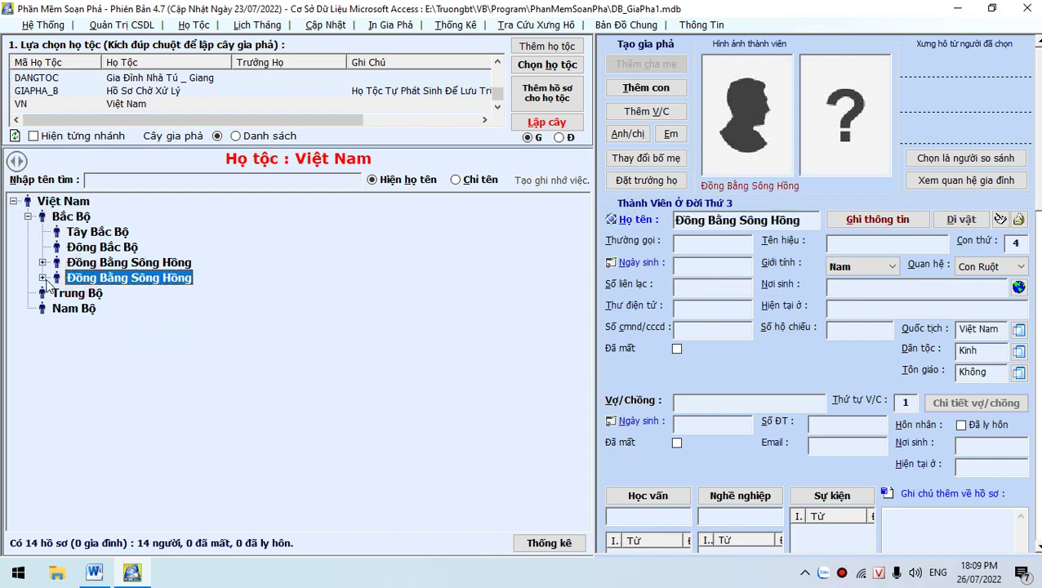
click(43, 278)
click(42, 262)
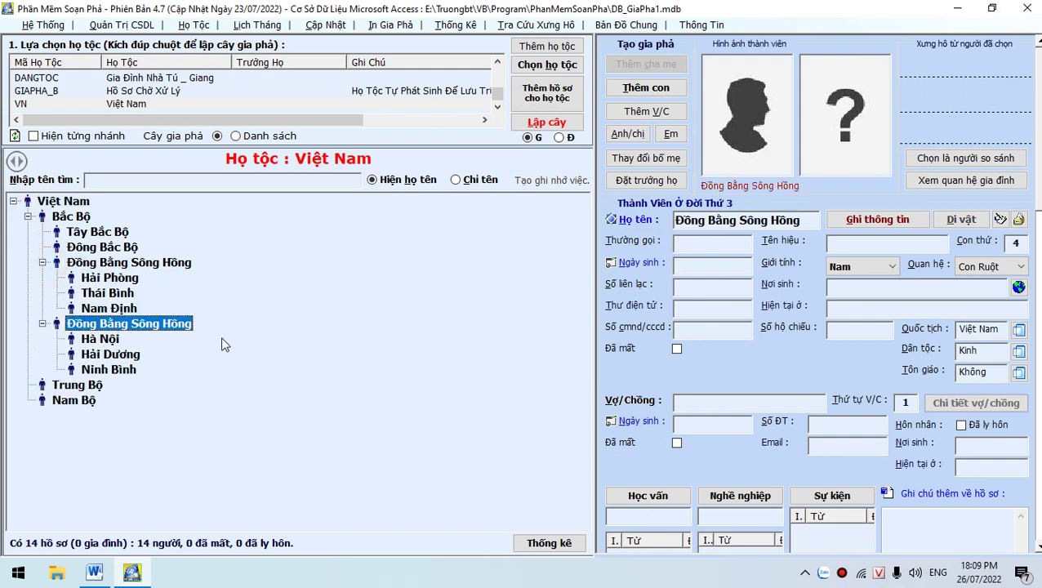
click(106, 339)
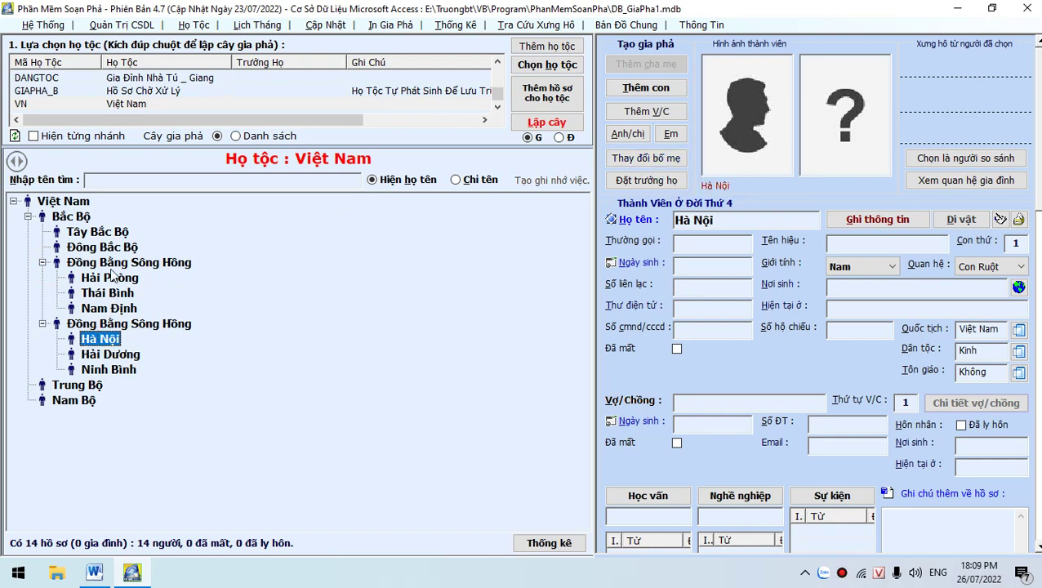
Step: Open the function for changing the parents of multiple records and search the Việt Nam clan for Sông Hồng
click(327, 26)
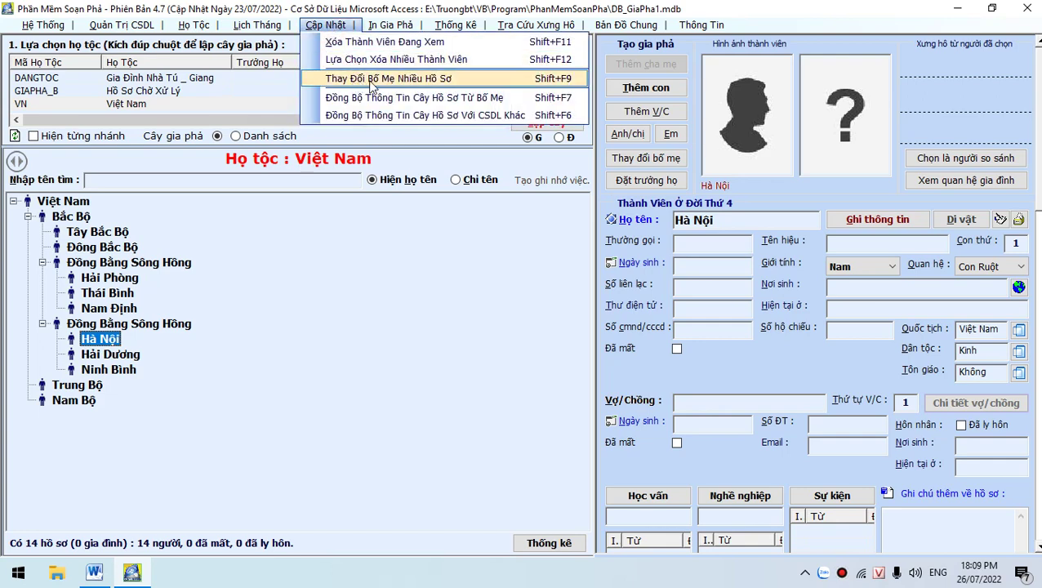
click(547, 80)
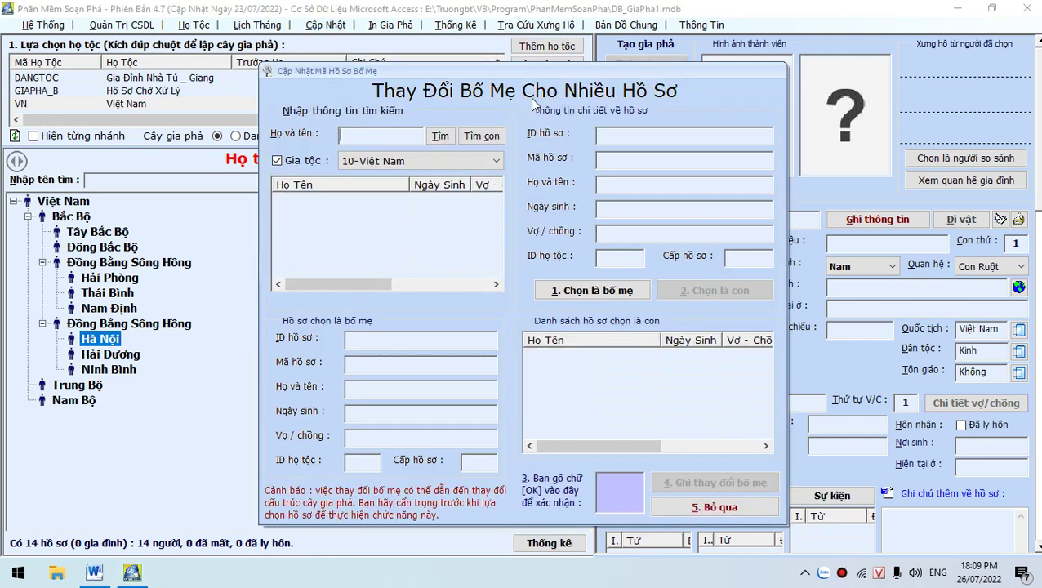
drag(543, 71, 671, 85)
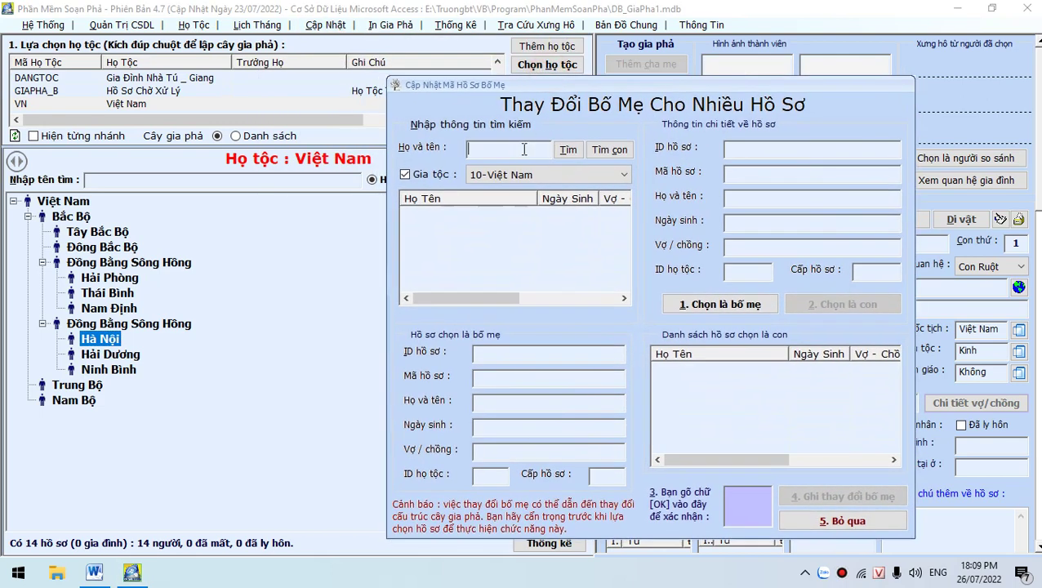
click(521, 153)
text(sông hông)
Step: Compare the record codes of both Đồng Bằng Sông Hồng results and choose the original, ID 808, as the parent
click(502, 214)
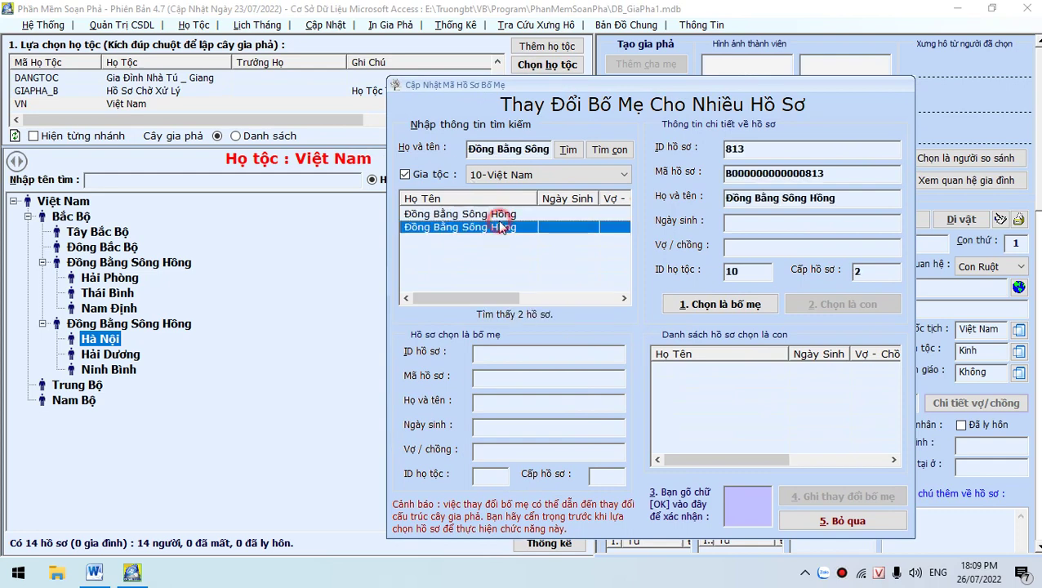
click(814, 172)
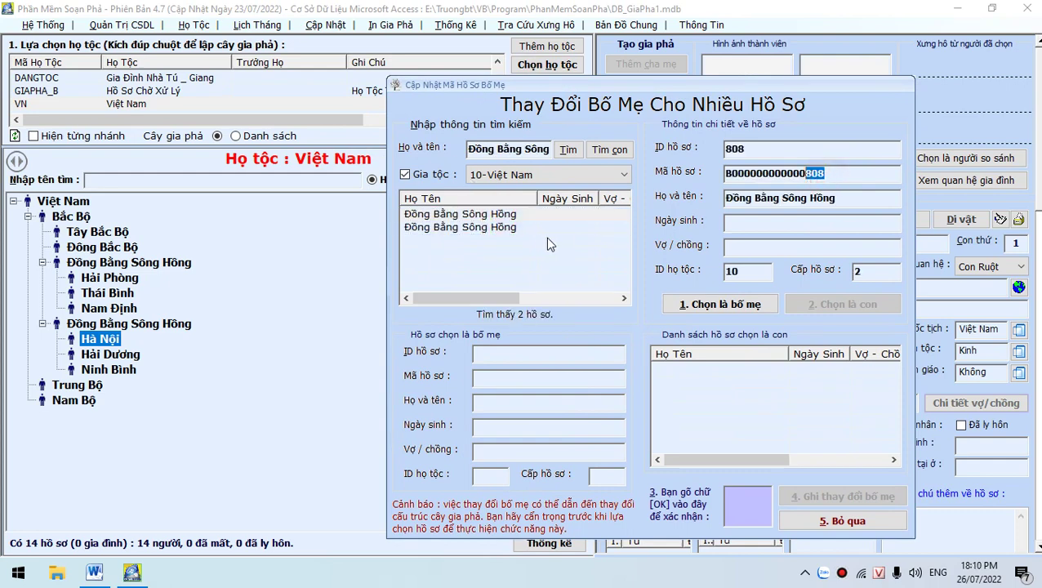
click(520, 228)
click(807, 174)
click(488, 214)
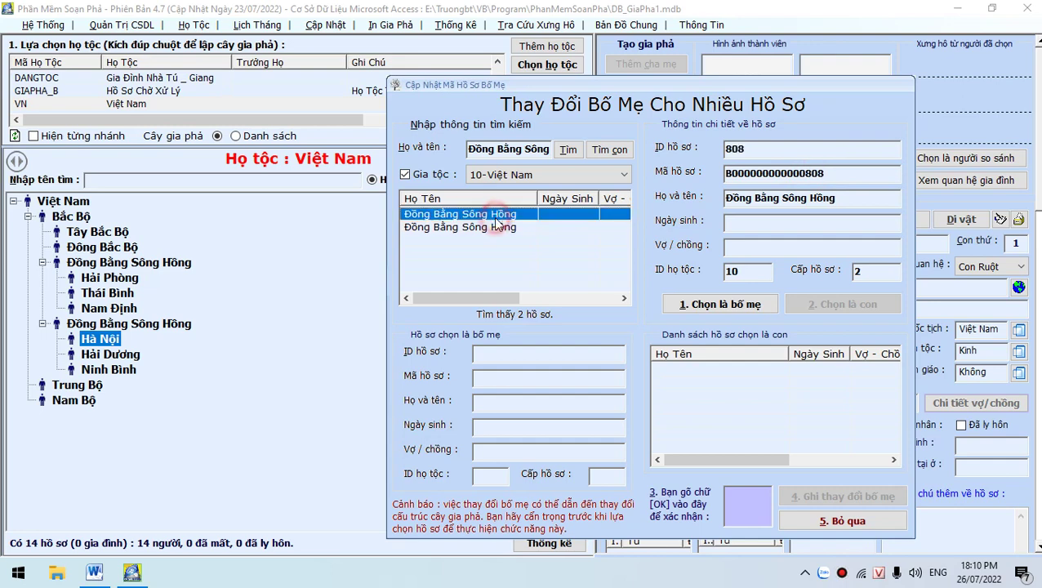
click(713, 305)
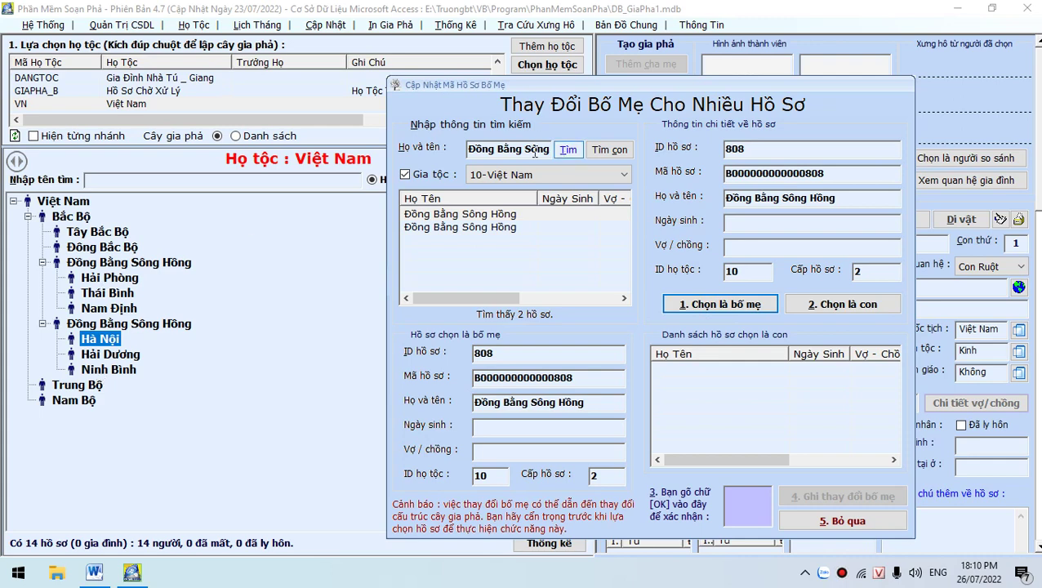
Step: Search for Hà Nội and add its record to the list of children to reassign
drag(539, 150, 467, 149)
text(hà n)
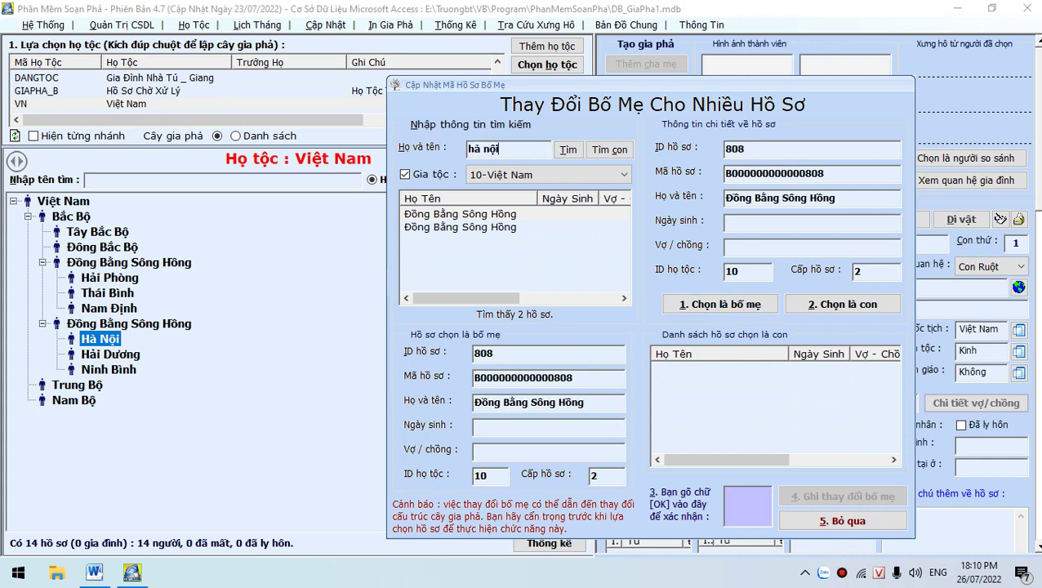
text(ội)
click(437, 214)
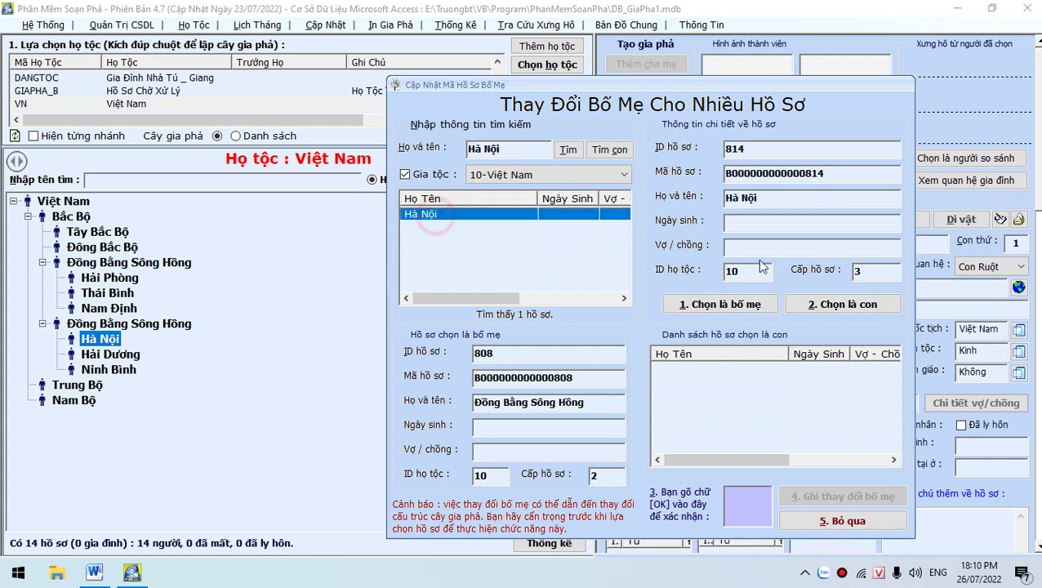
click(830, 305)
Step: Search for Hải Dương and add its record to the list of chosen children
drag(515, 150, 420, 153)
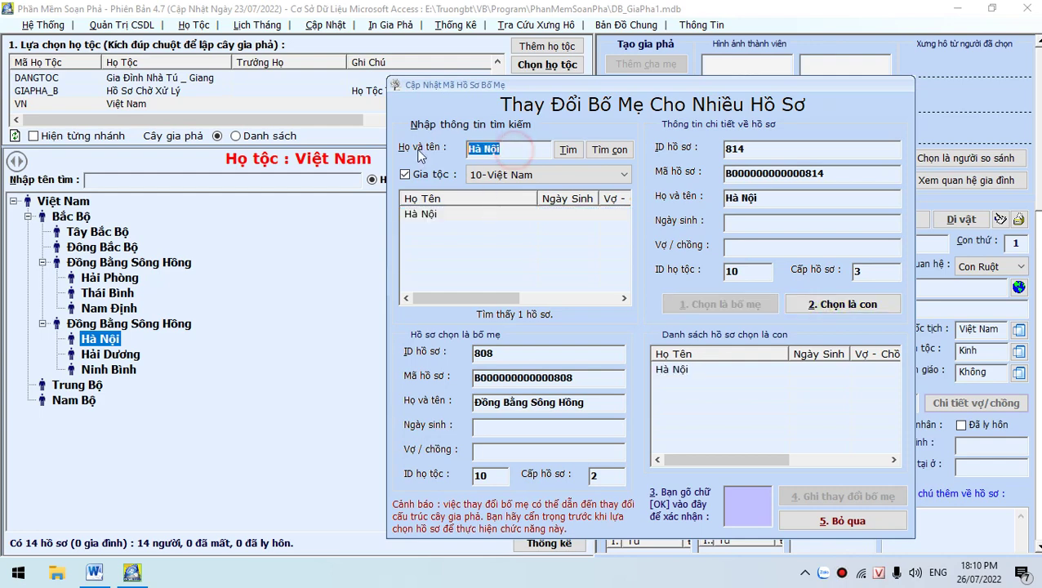
text(ha)
text(i dươ)
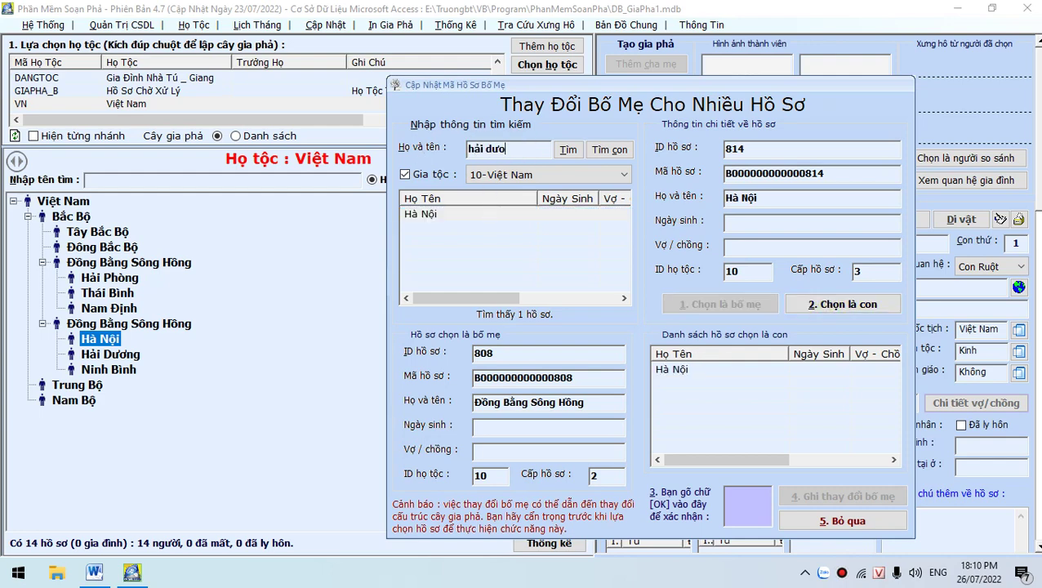
text(ng)
click(451, 214)
click(817, 303)
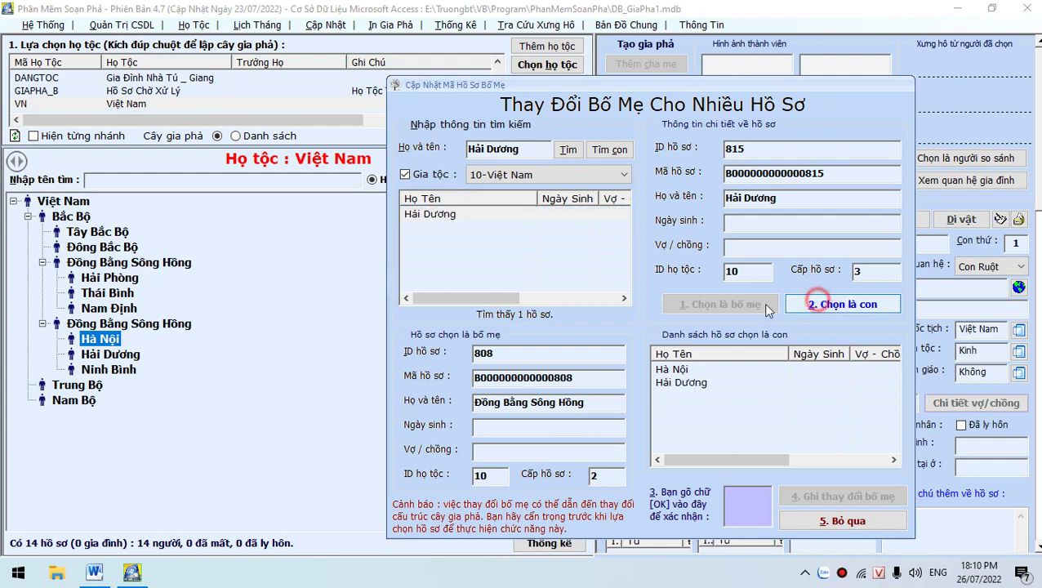
Step: Search for Ninh Bình and add its record to the list of chosen children
drag(519, 149, 467, 151)
text(ninh bình)
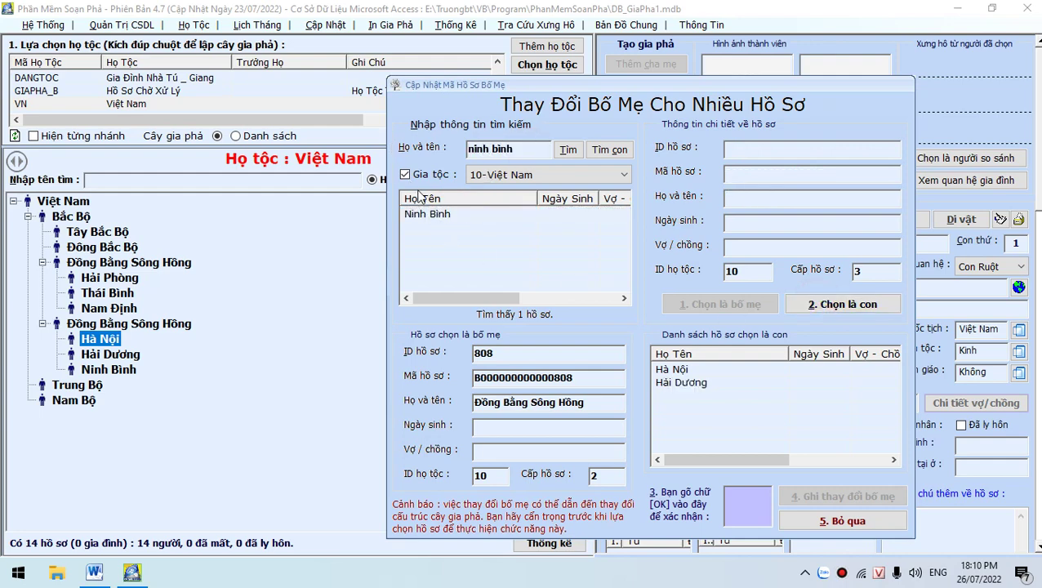
click(425, 214)
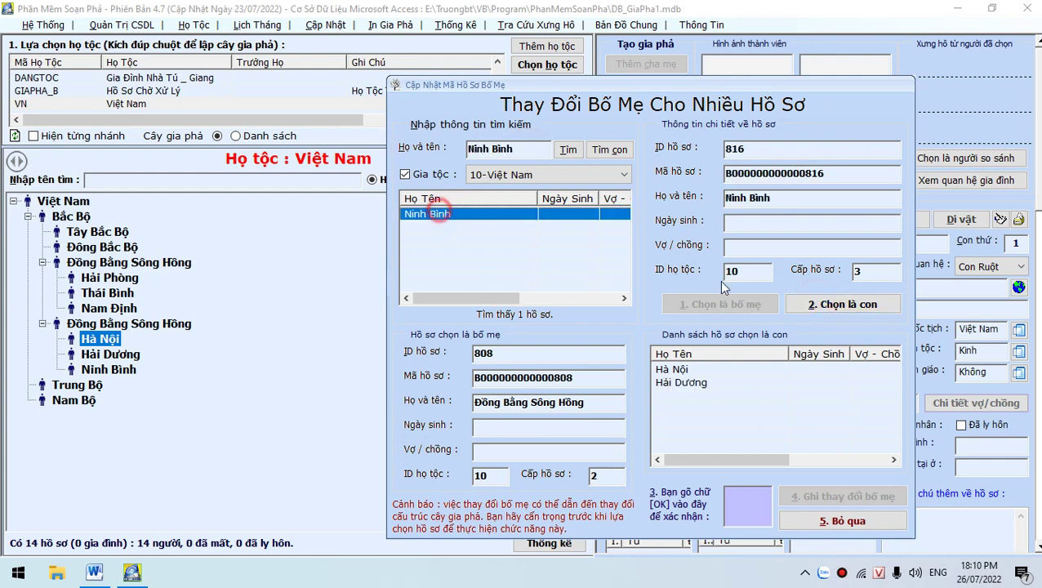
click(841, 304)
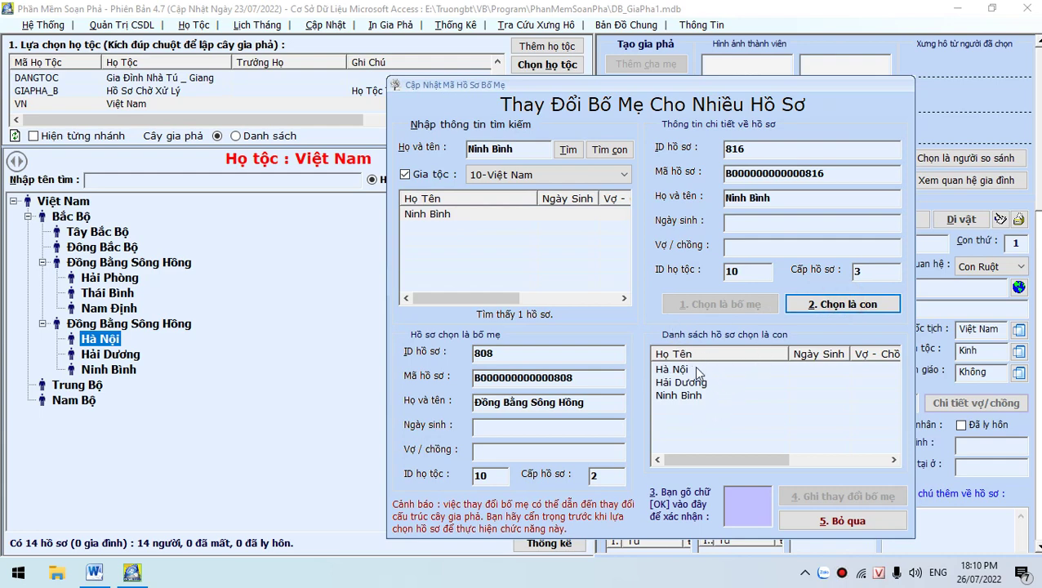
Step: Enter OK as confirmation, save the parent change for the three chosen children and close the dialog
click(755, 505)
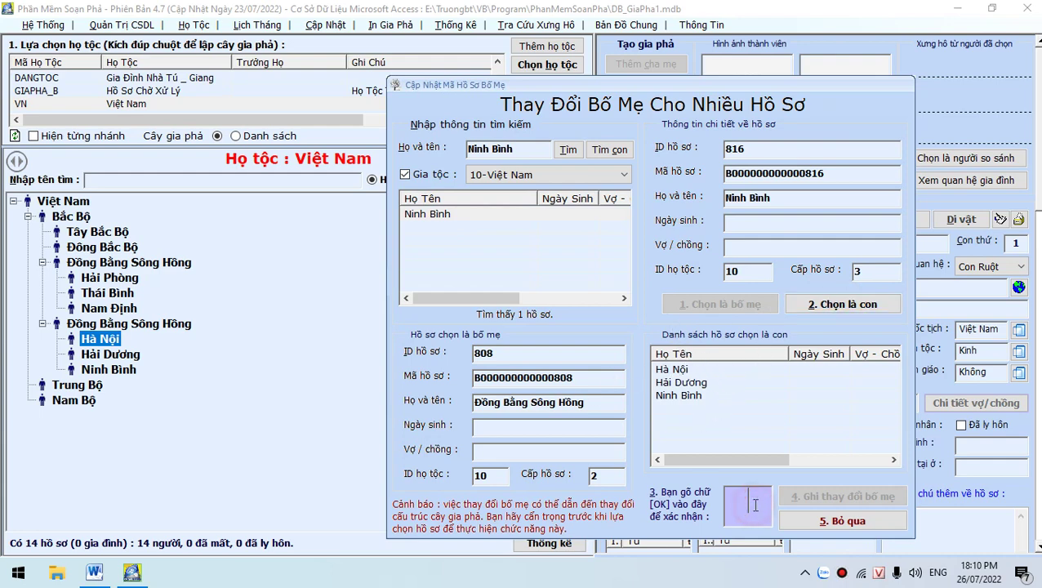
text(OK)
click(841, 495)
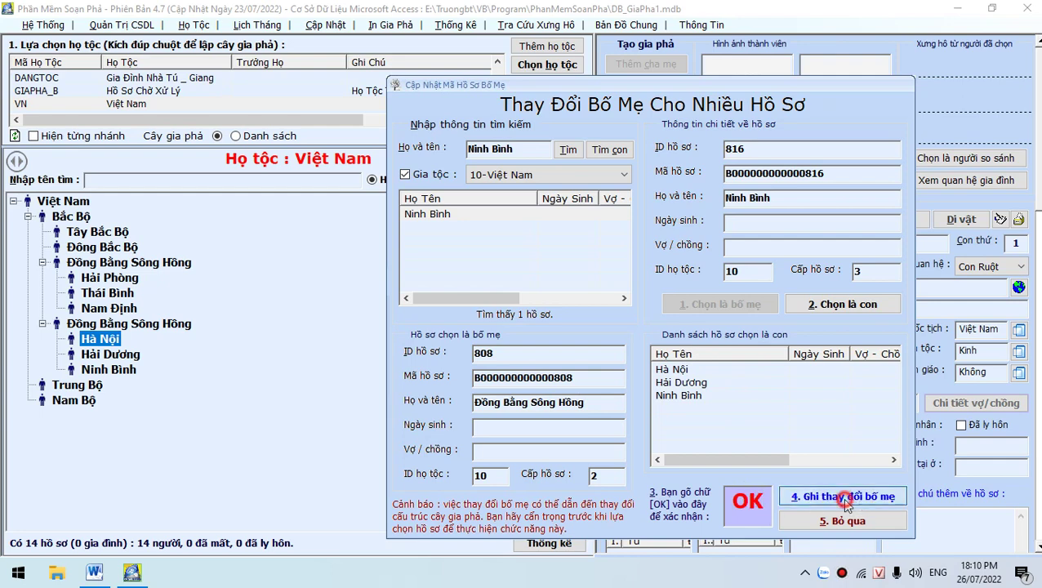
click(571, 336)
click(581, 341)
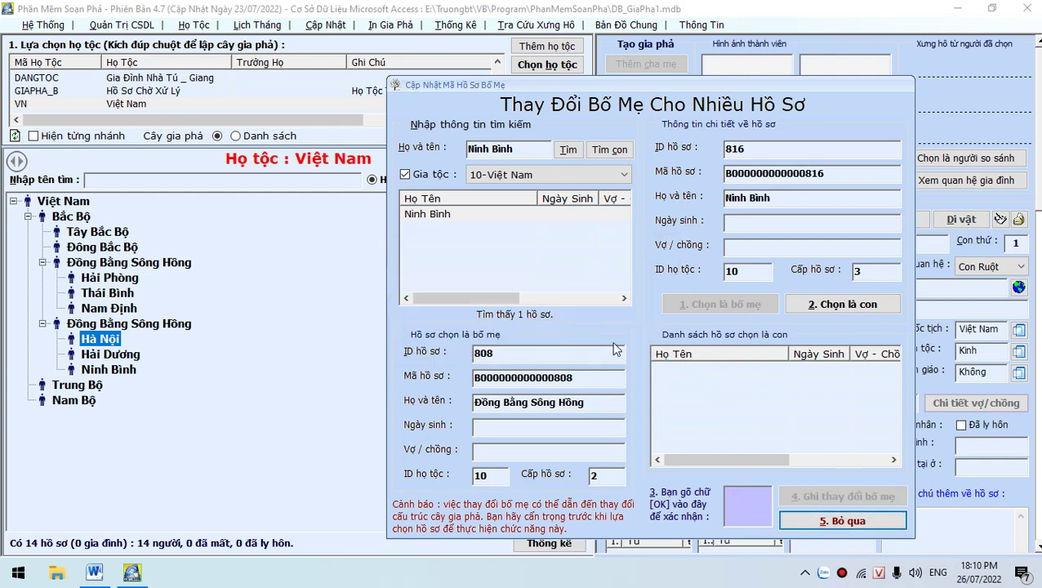
click(837, 520)
Step: Rebuild the full clan tree, expand the original Đồng Bằng Sông Hồng branch and select the childless duplicate
click(539, 121)
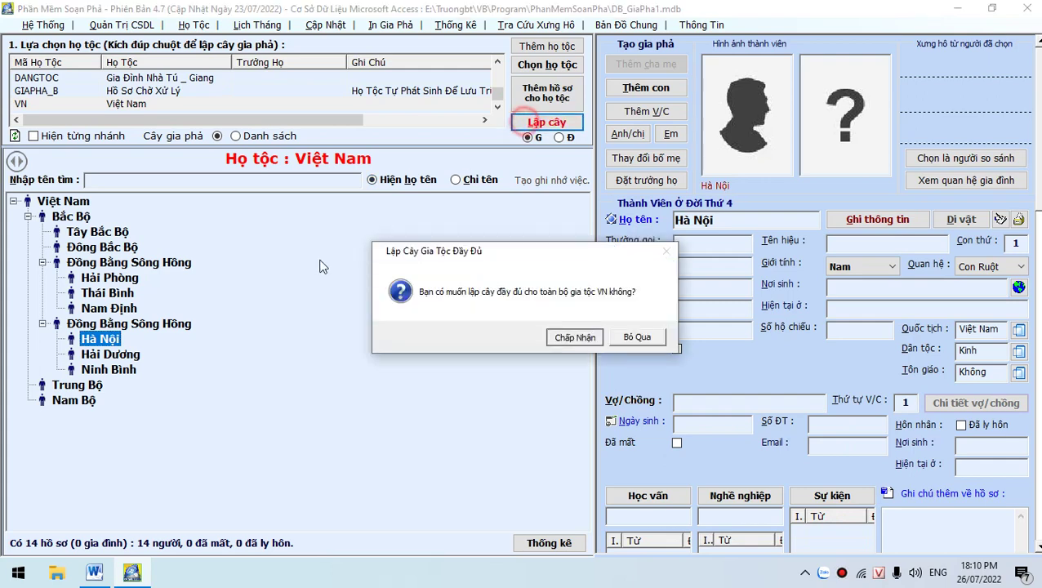
key(Return)
click(14, 202)
click(27, 217)
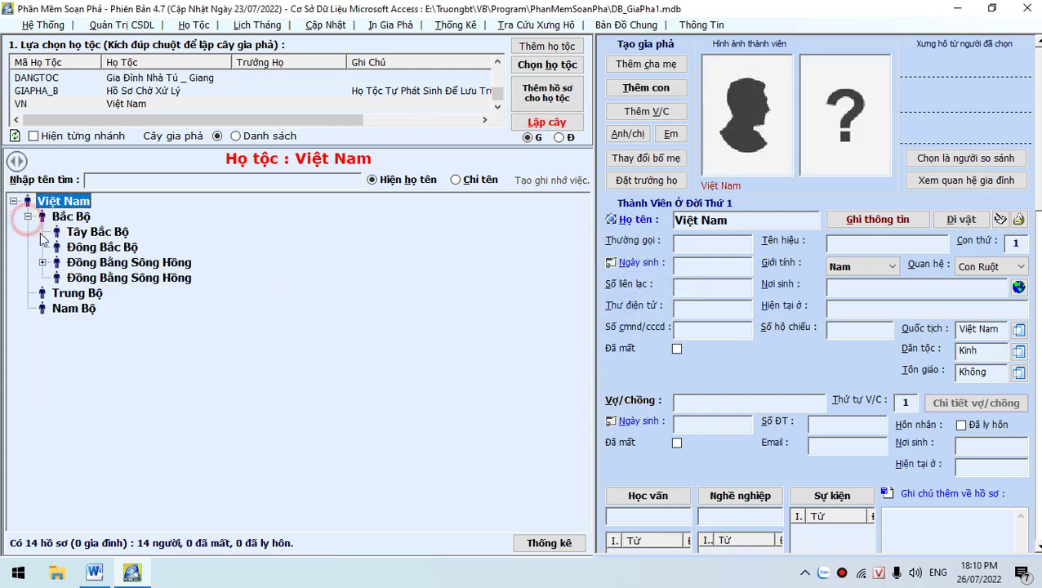
click(42, 262)
click(93, 370)
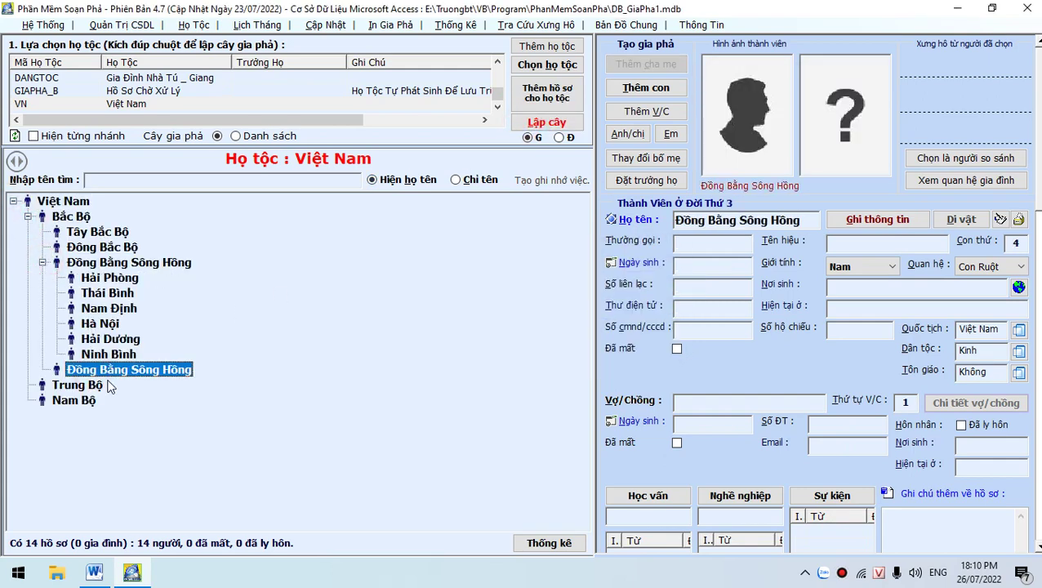
Step: Open the record deletion function and load the details of the duplicate Đồng Bằng Sông Hồng, ID 813
click(326, 24)
click(333, 39)
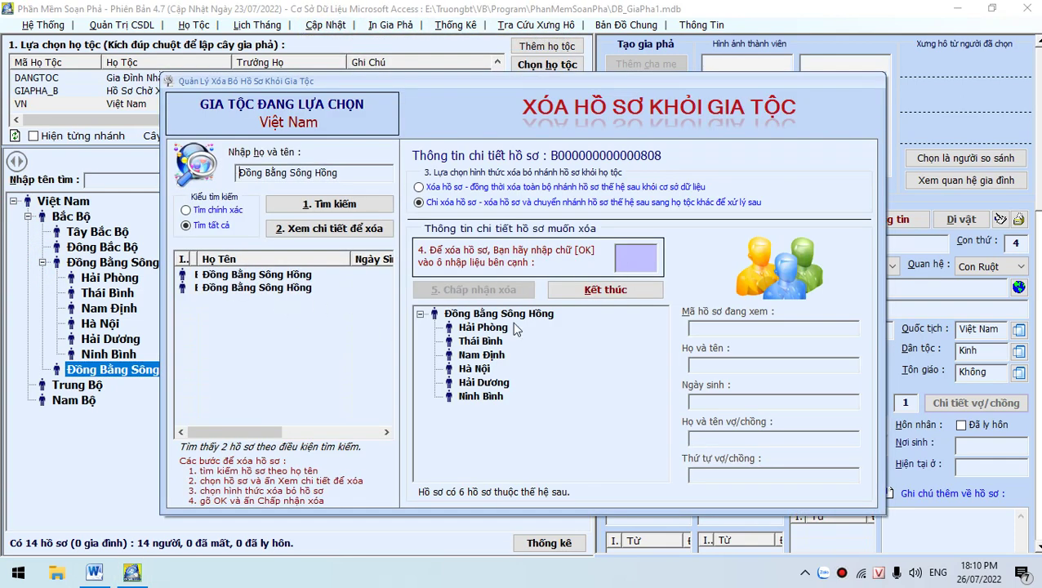
click(496, 315)
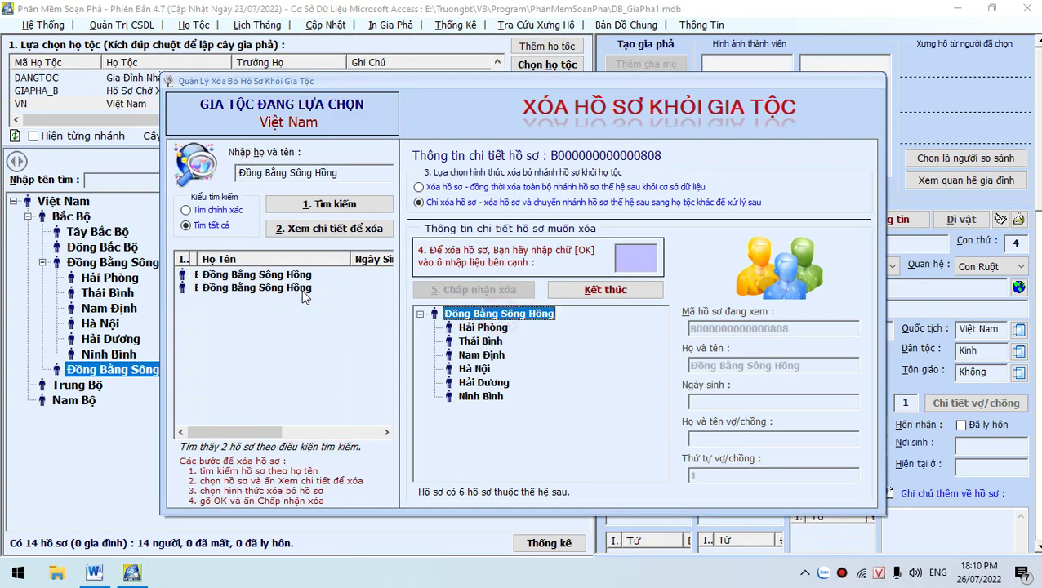
click(302, 288)
click(361, 229)
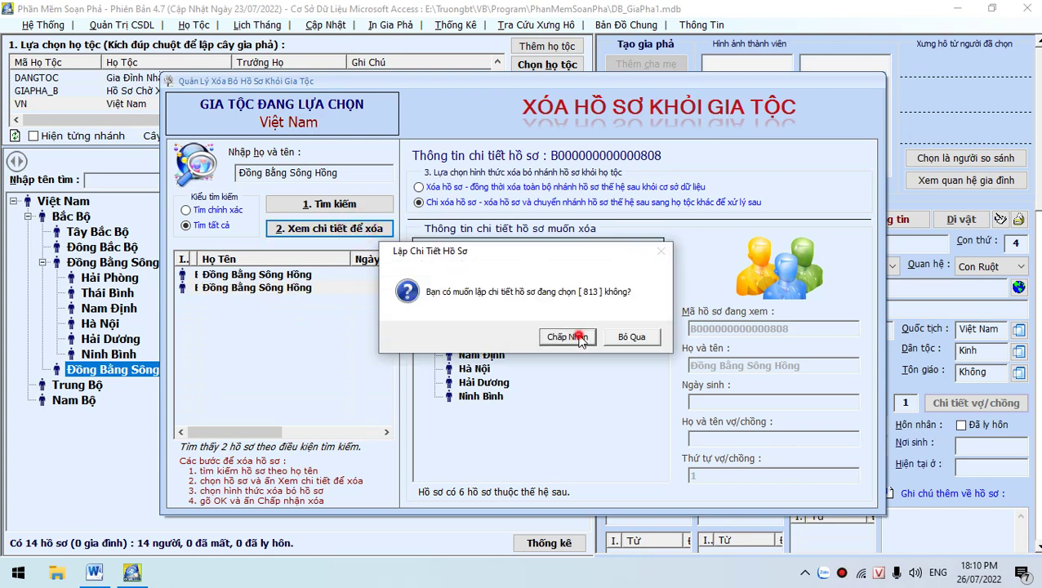
click(568, 337)
Step: Enter OK as confirmation, delete the duplicate Đồng Bằng Sông Hồng record and close the deletion window
click(634, 259)
text(ok)
click(473, 289)
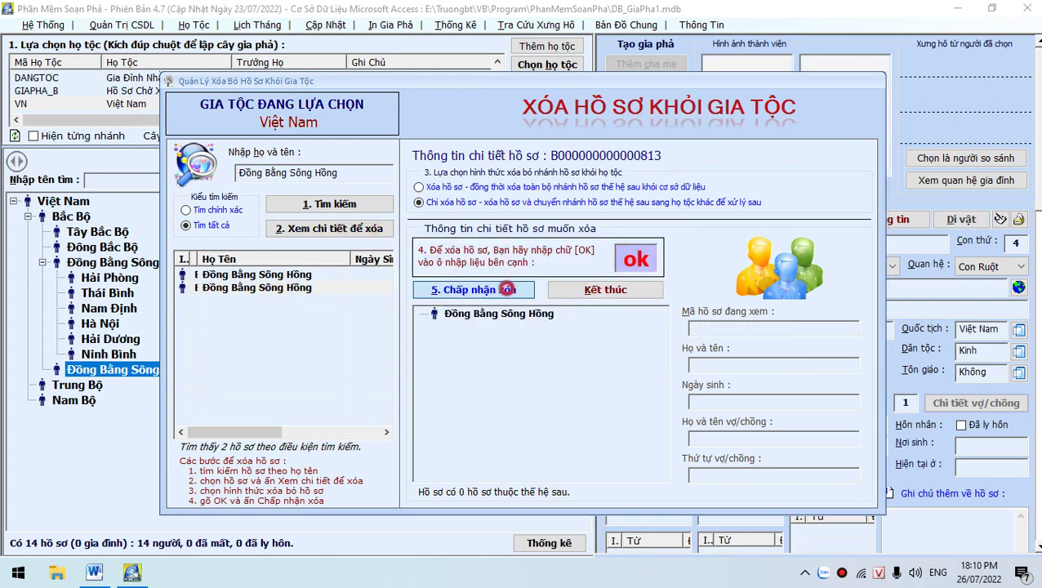
click(572, 337)
click(642, 344)
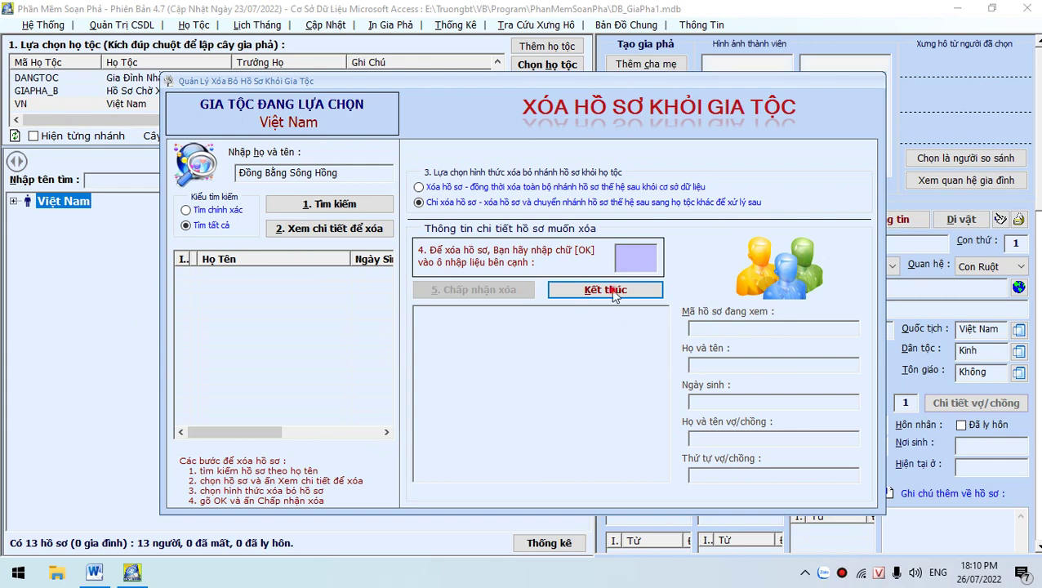
click(612, 290)
Step: Expand the tree down to the children of Đồng Bằng Sông Hồng and select Hà Nội
click(13, 201)
click(27, 219)
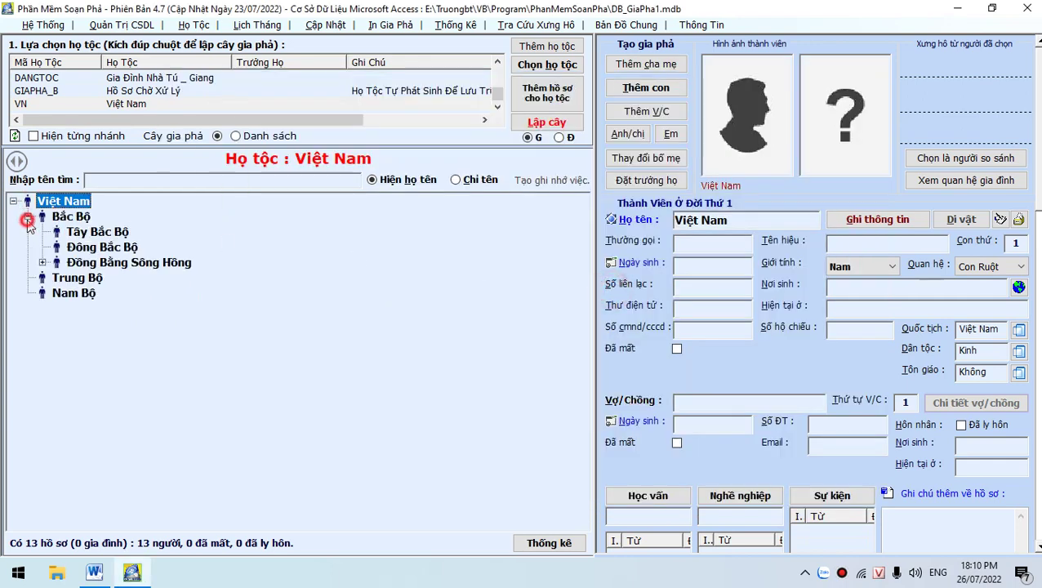
double_click(92, 263)
click(101, 324)
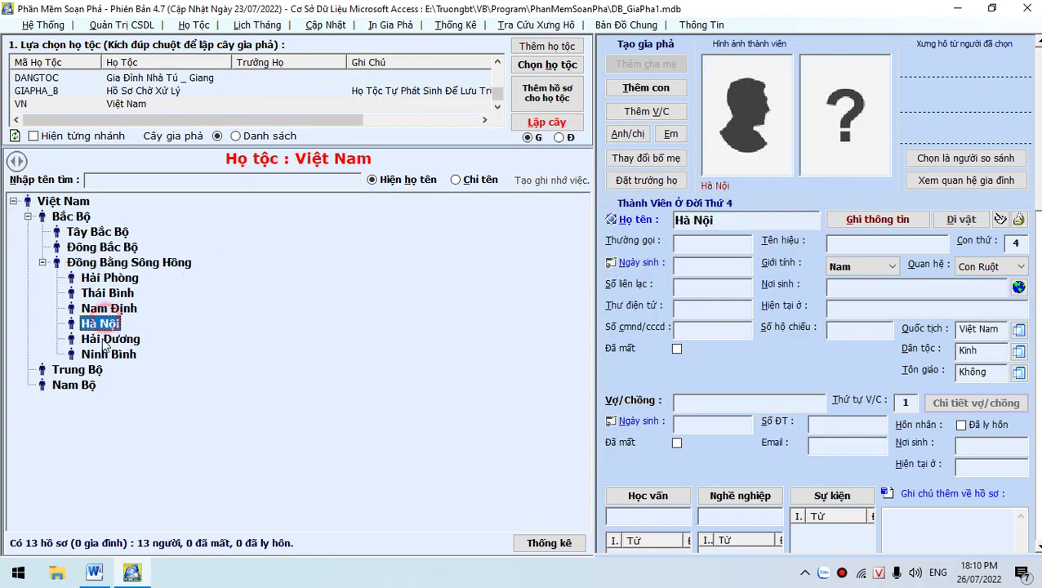
click(103, 339)
click(104, 326)
Step: Open the sibling order of Hà Nội and move Hà Nội up to first place
double_click(1012, 244)
click(431, 269)
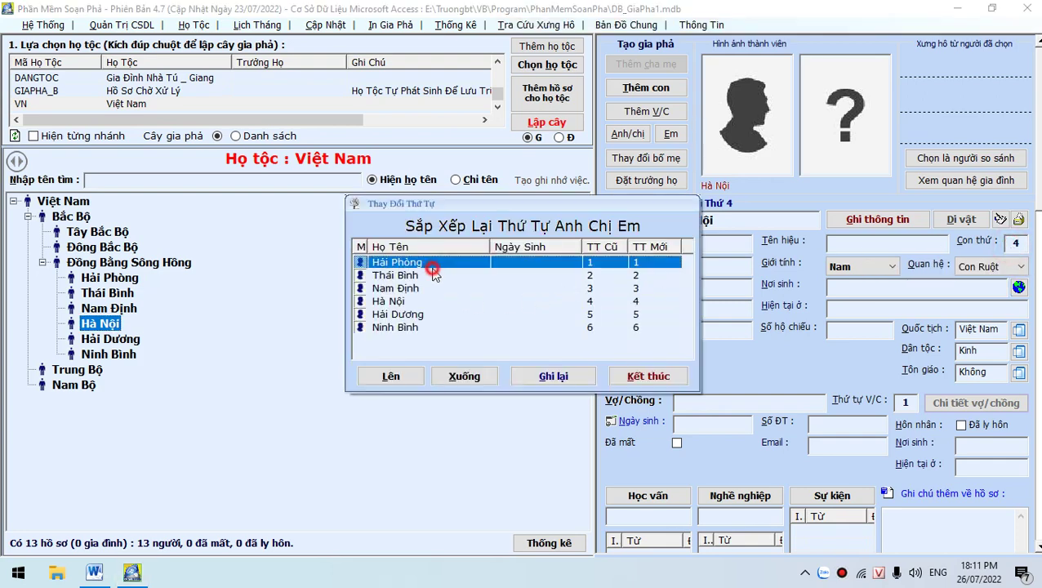
click(424, 288)
click(417, 301)
click(392, 376)
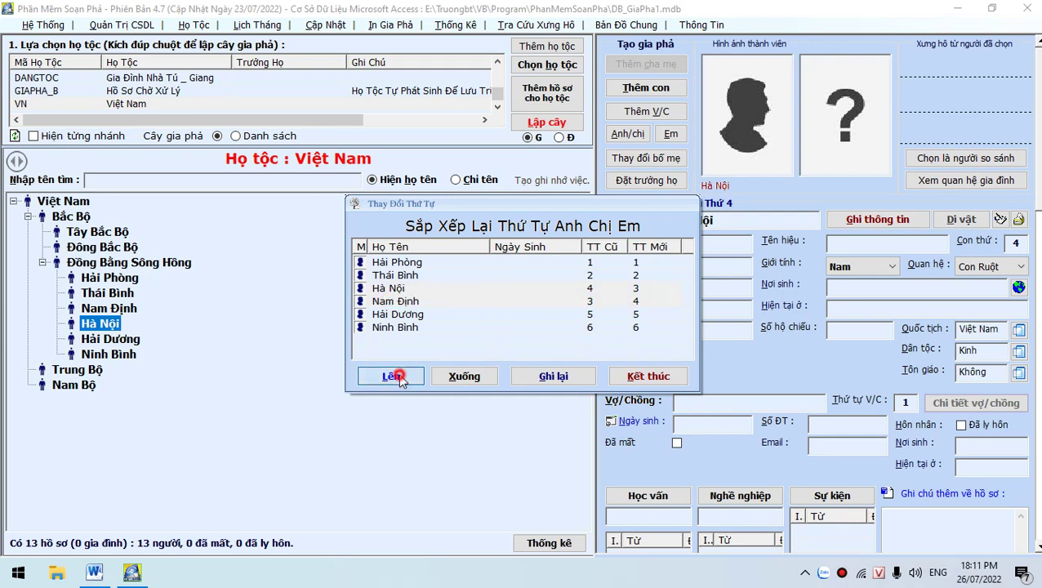
click(394, 376)
click(393, 377)
Step: Check the new order numbers, then save the new sibling order and accept the confirmations
click(646, 270)
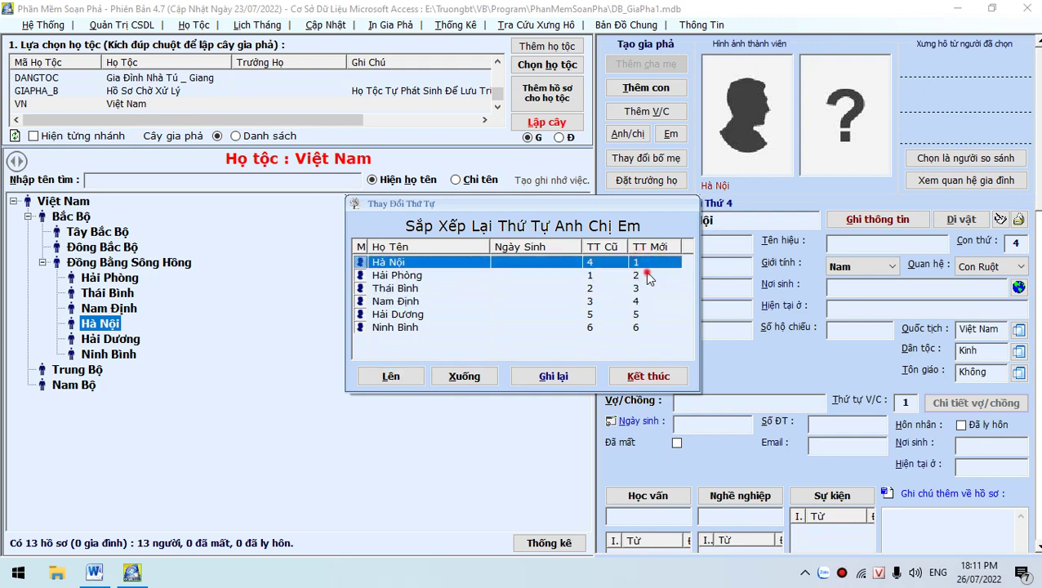
click(641, 288)
click(552, 377)
click(563, 339)
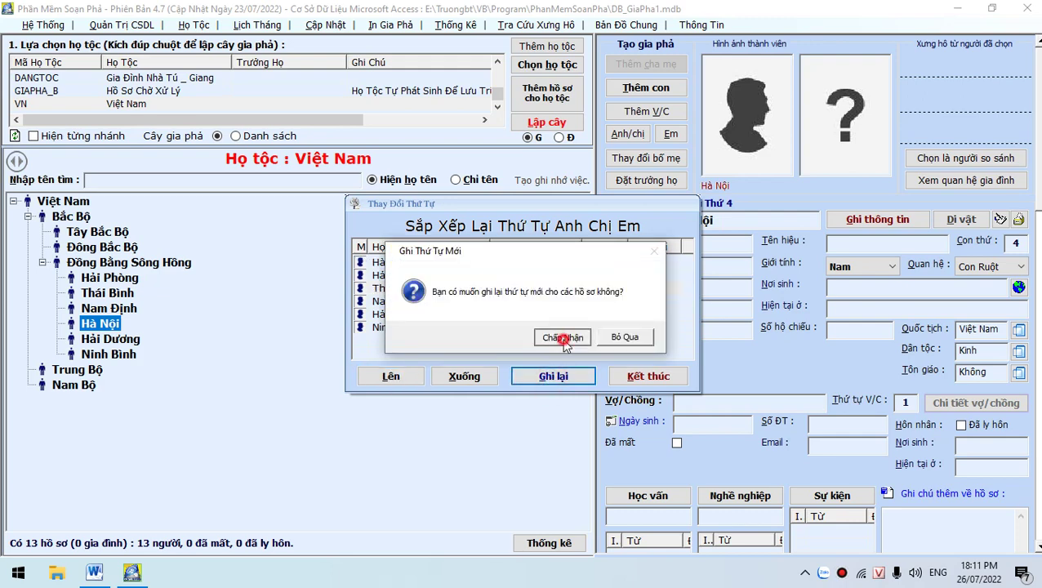
click(600, 337)
Step: Rebuild the full clan tree, expand Đồng Bằng Sông Hồng under Bắc Bộ and select its first child, Hà Nội
click(549, 123)
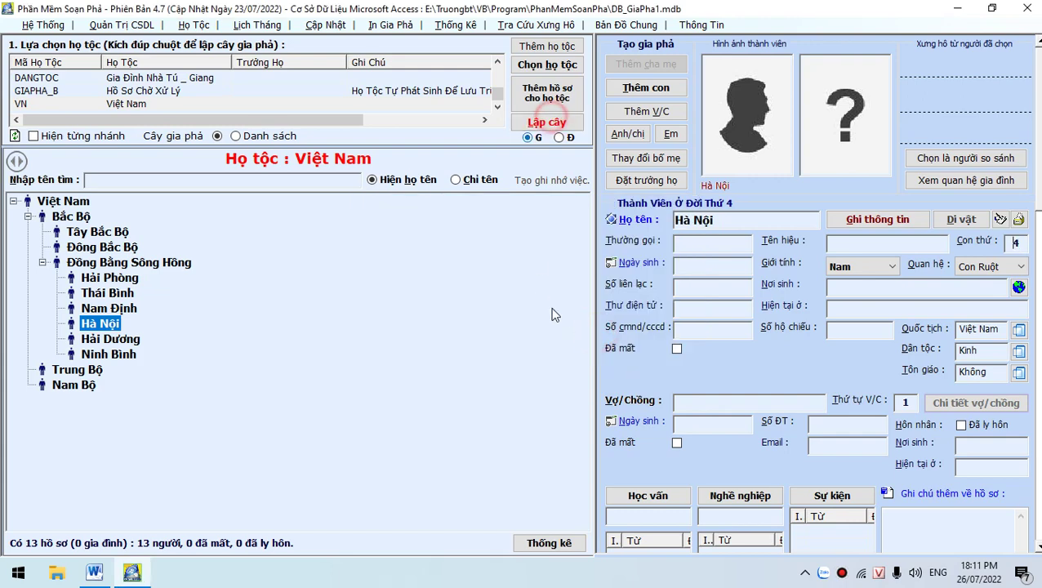
click(571, 338)
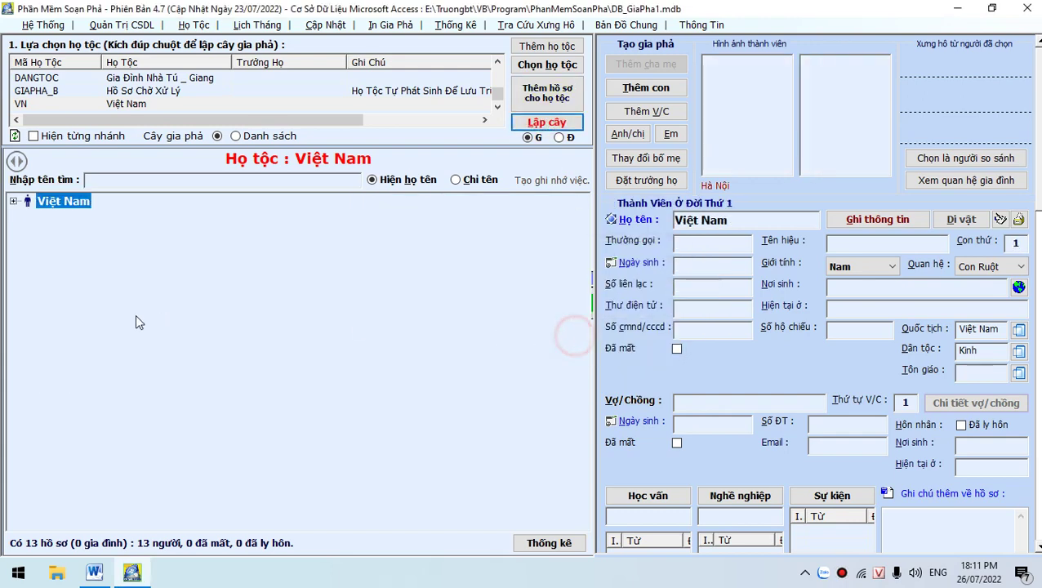
click(14, 201)
click(28, 216)
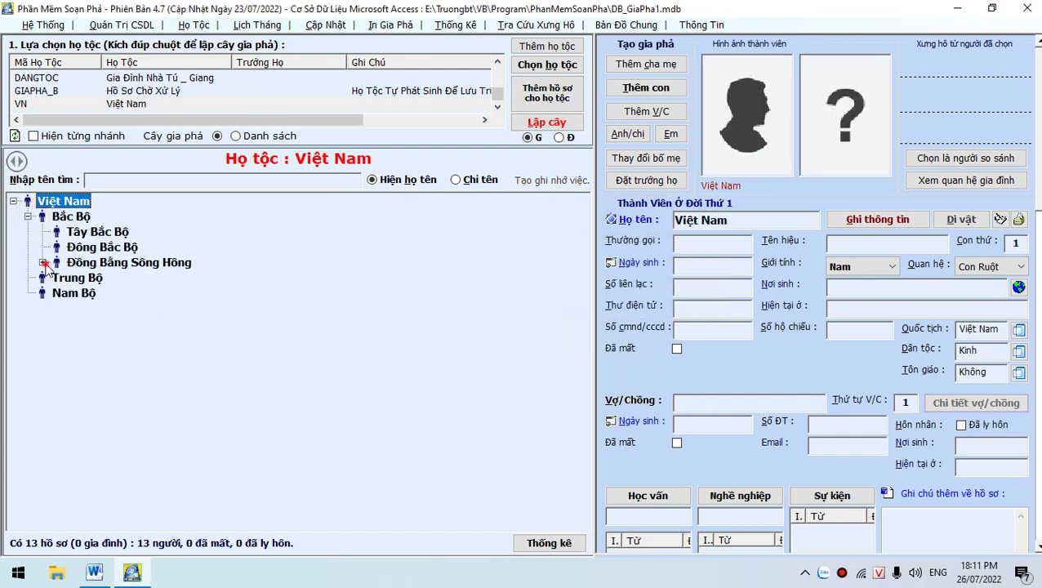
click(43, 263)
click(111, 279)
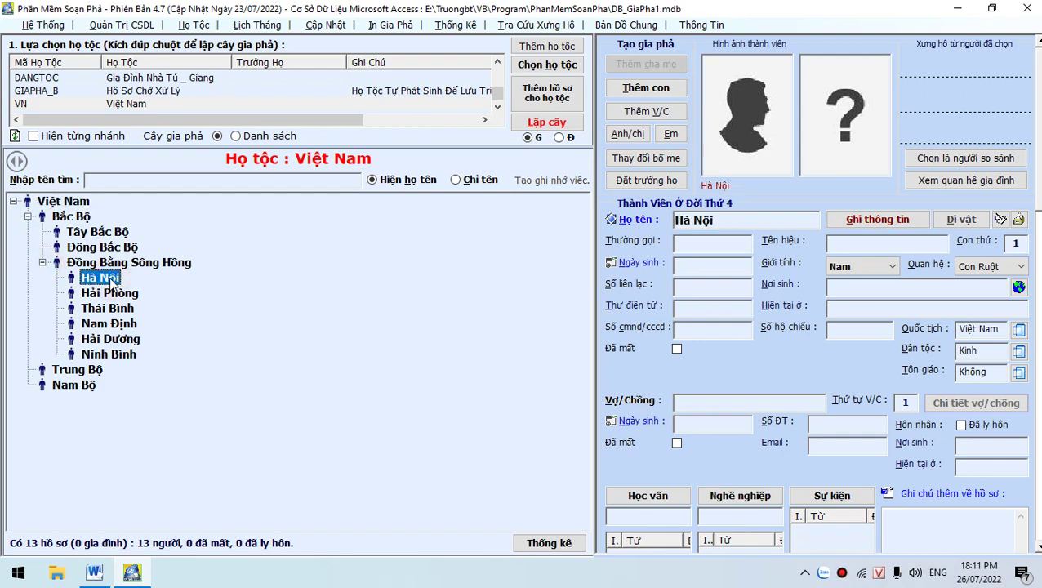